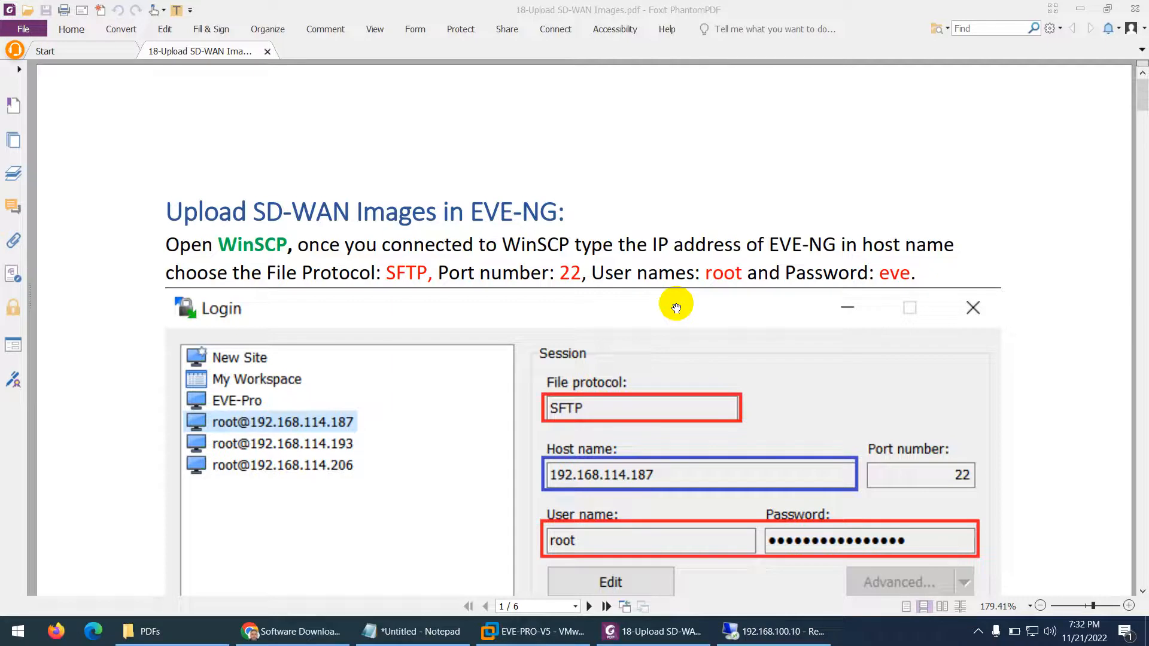
Scroll the upload guide down to page 2's table of 19.2.31 vManage, vSmart, vBond and vEdge image names
scroll(574, 341, down, 3)
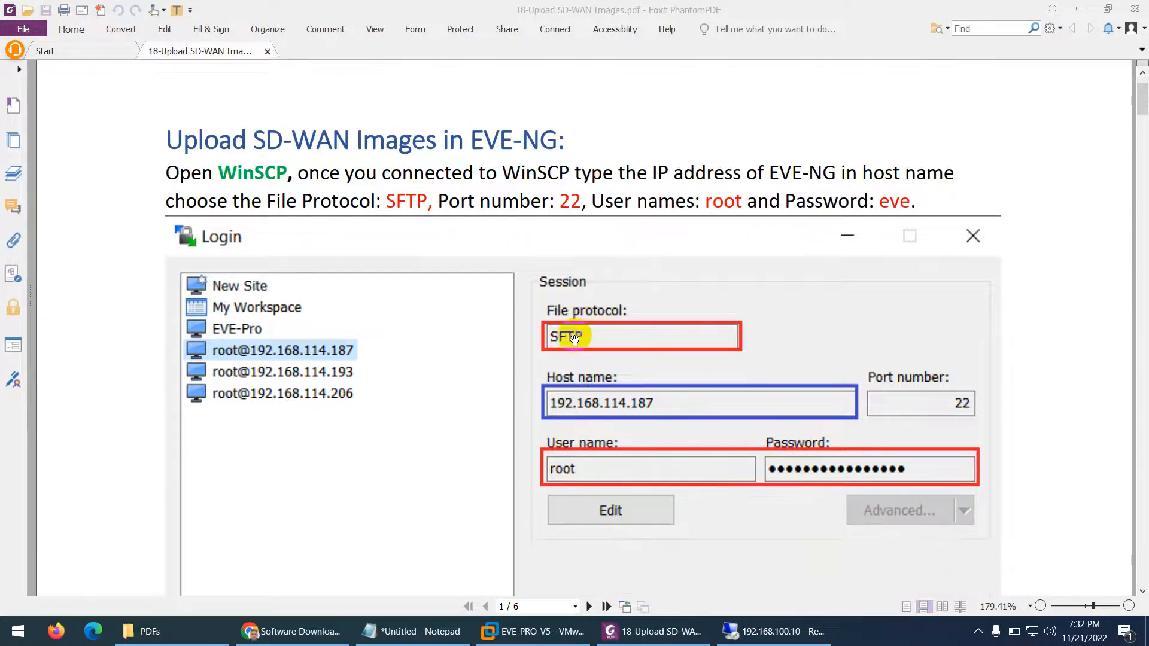
scroll(566, 348, down, 3)
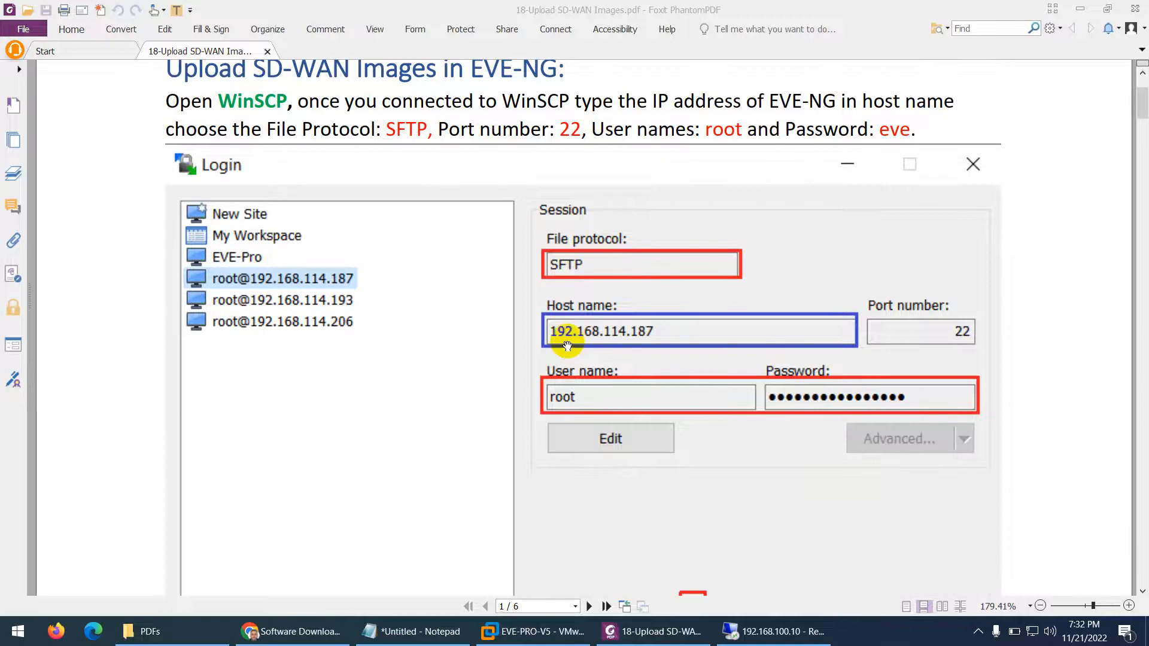
scroll(567, 346, down, 20)
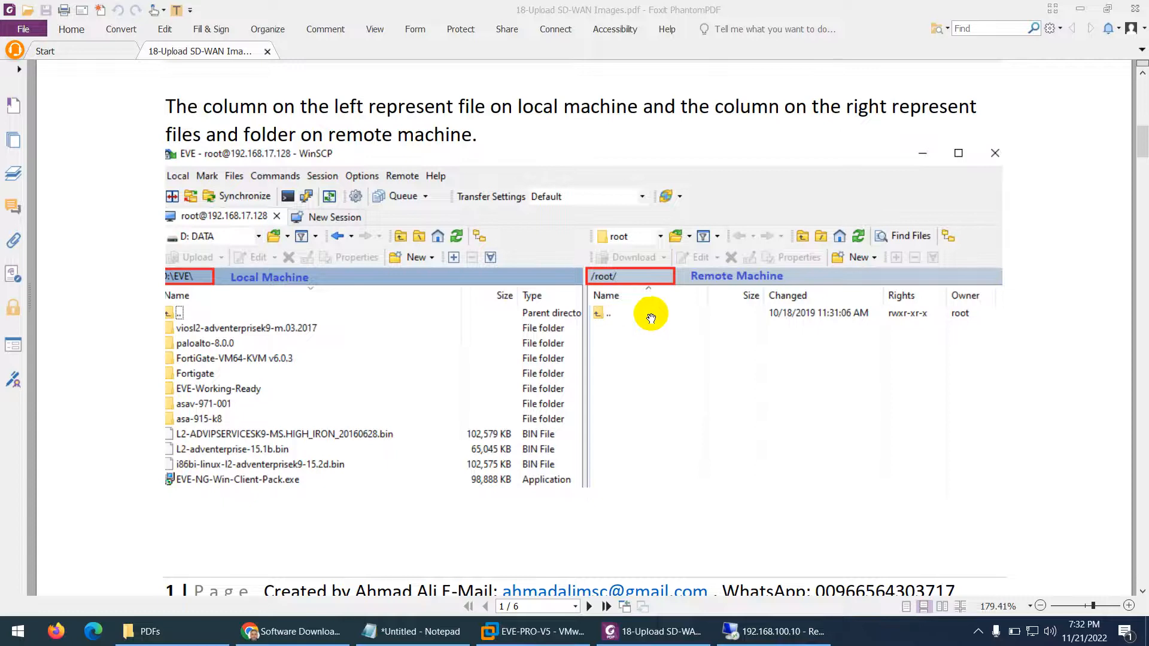
scroll(693, 328, down, 15)
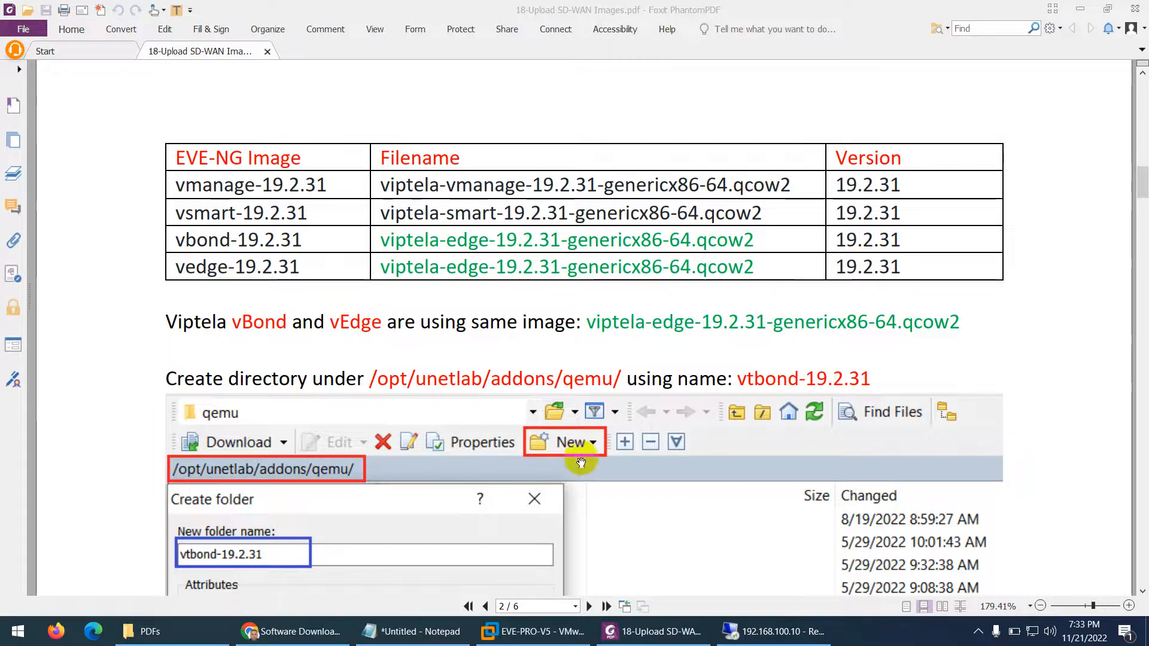
Review the vManage 20.6.3.1 KVM image details on the Cisco download page
click(292, 631)
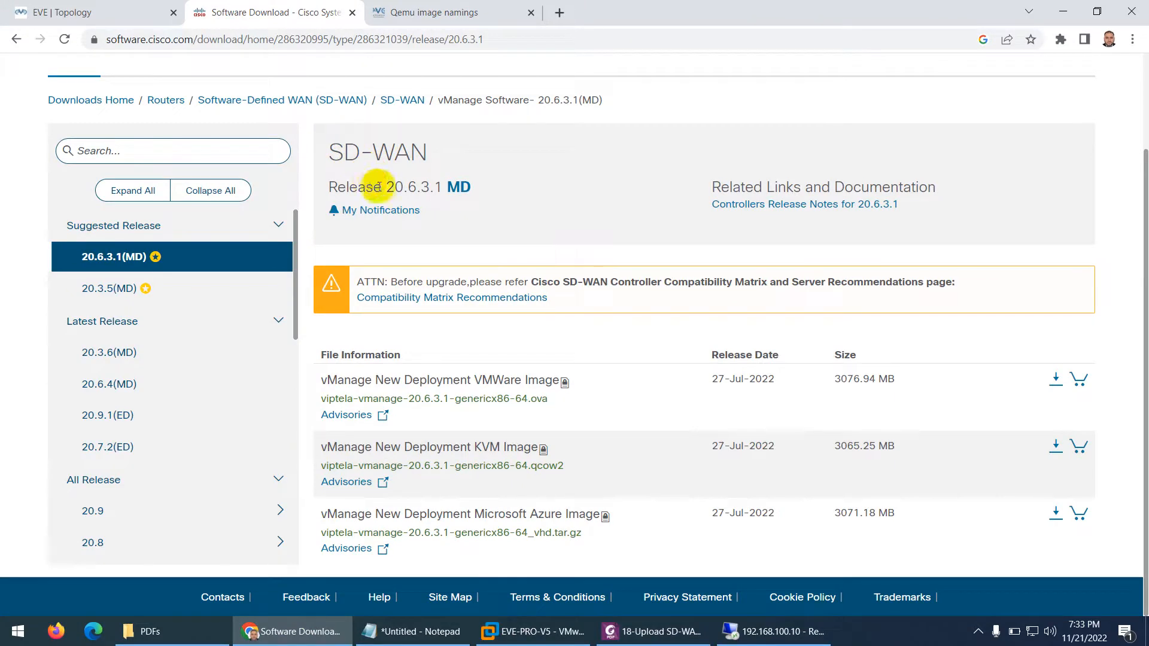
drag(381, 187, 395, 186)
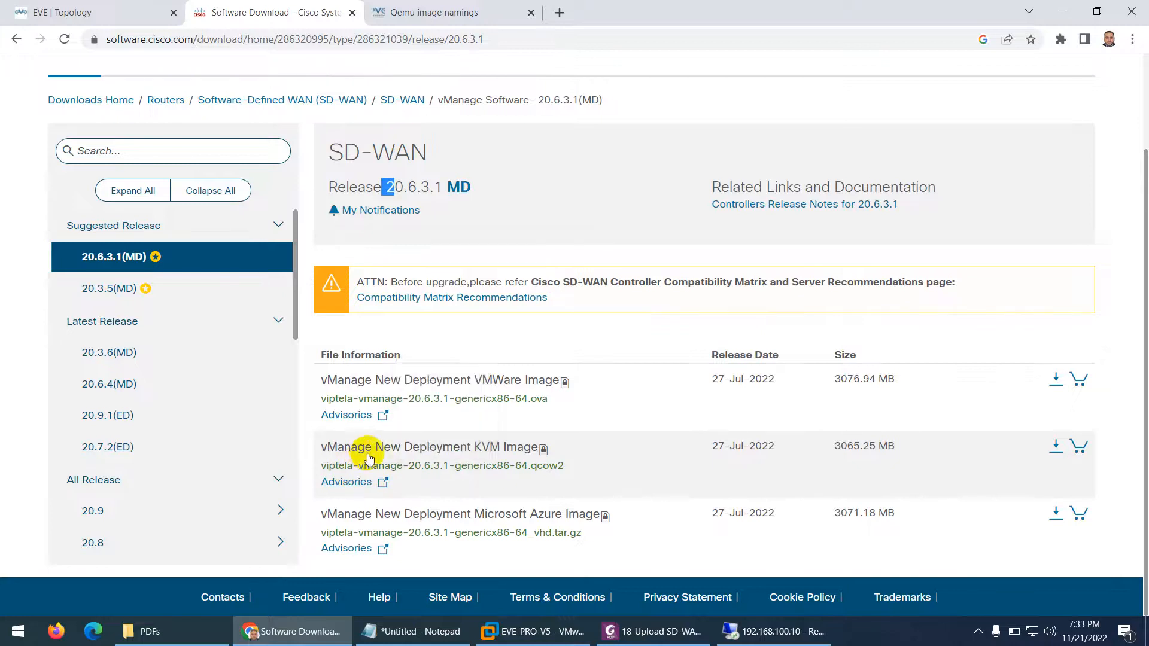
mouse_move(361, 469)
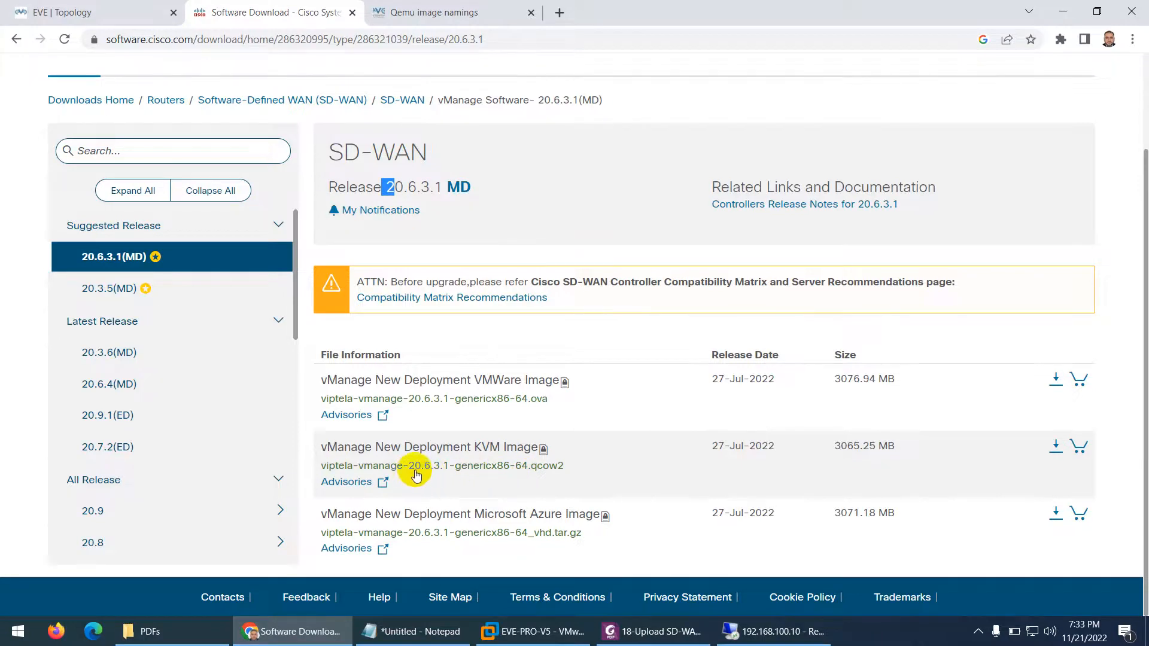
mouse_move(419, 475)
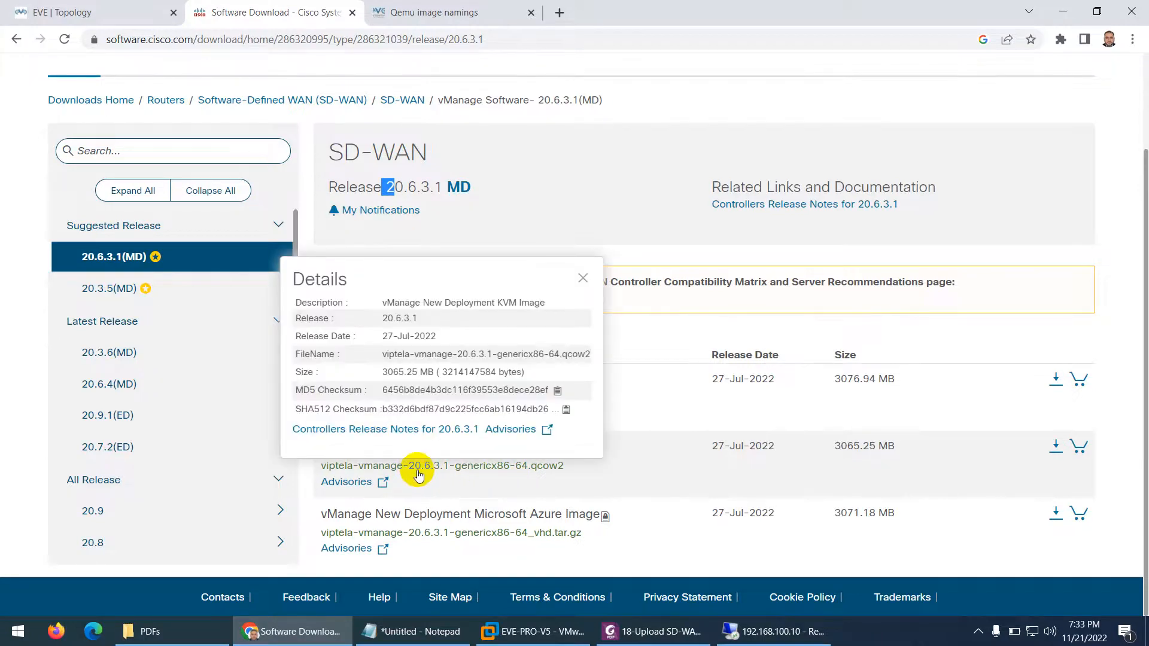
Compare the vManage release against the PDF guide, then return to the SD-WAN software type list
click(637, 632)
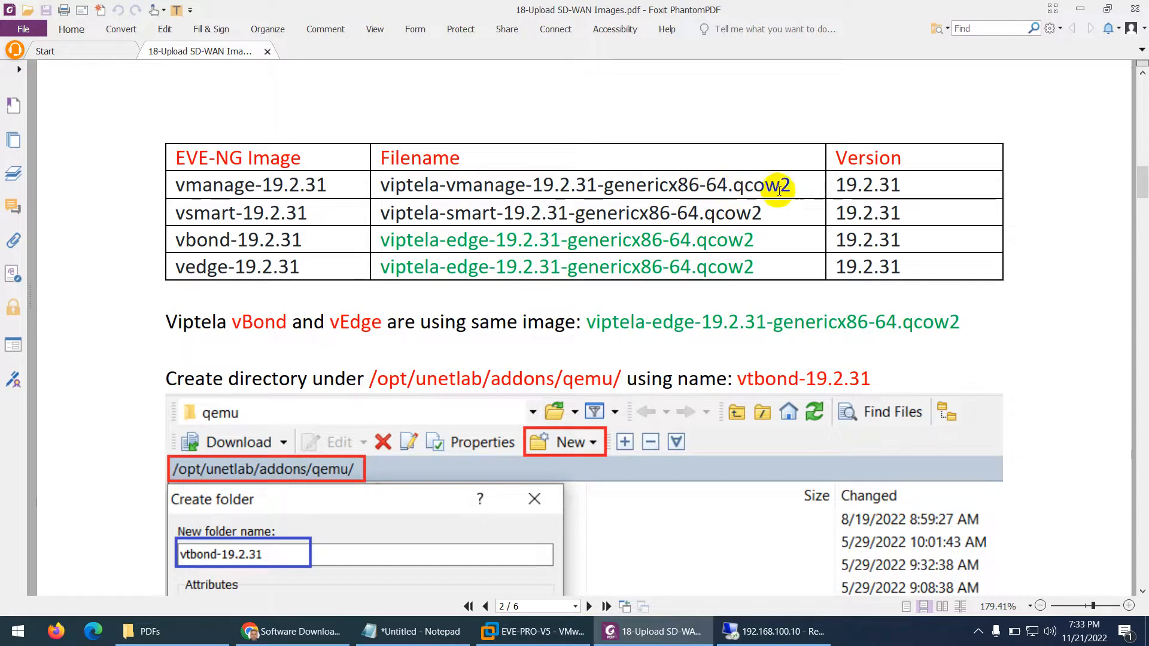
click(322, 636)
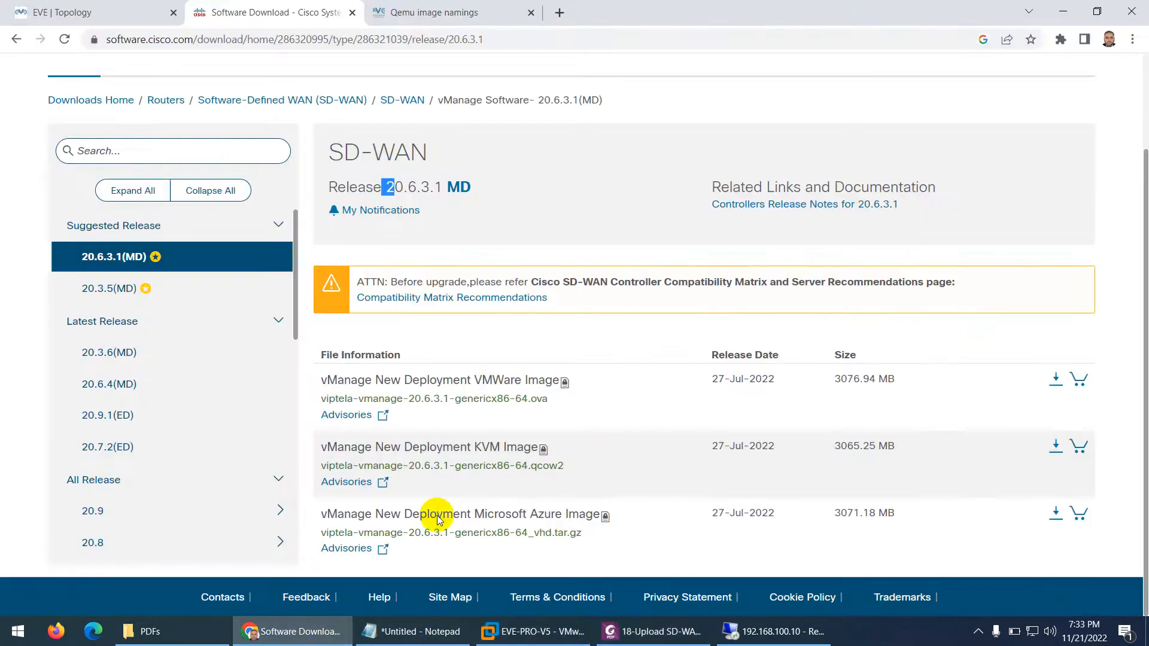
mouse_move(439, 475)
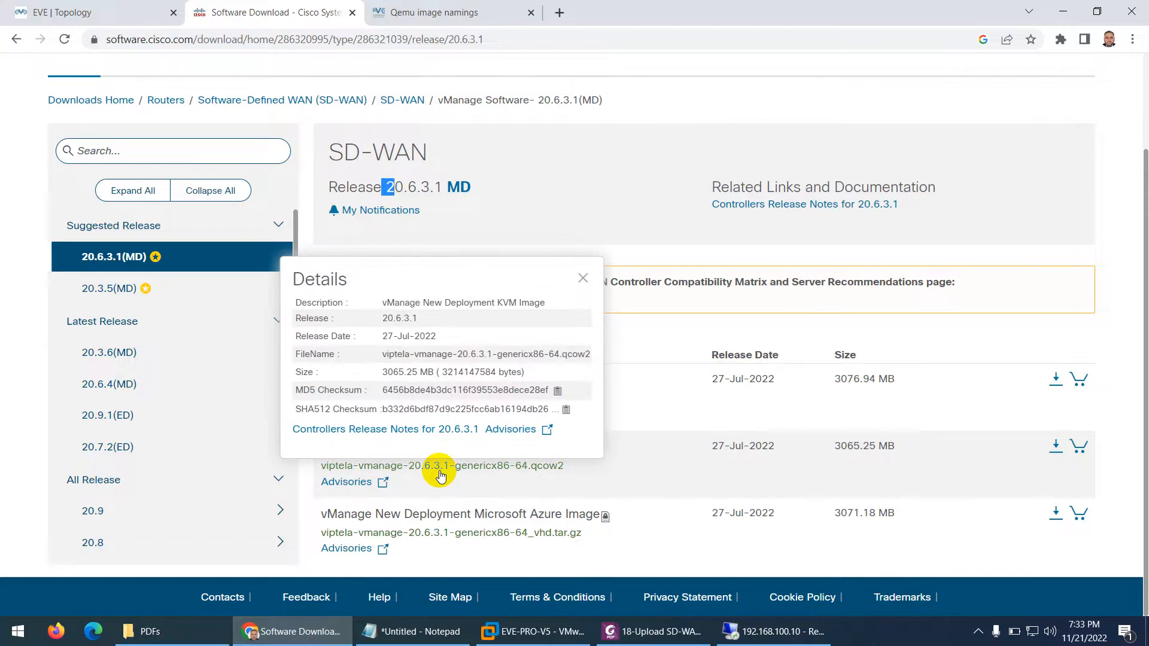
click(658, 632)
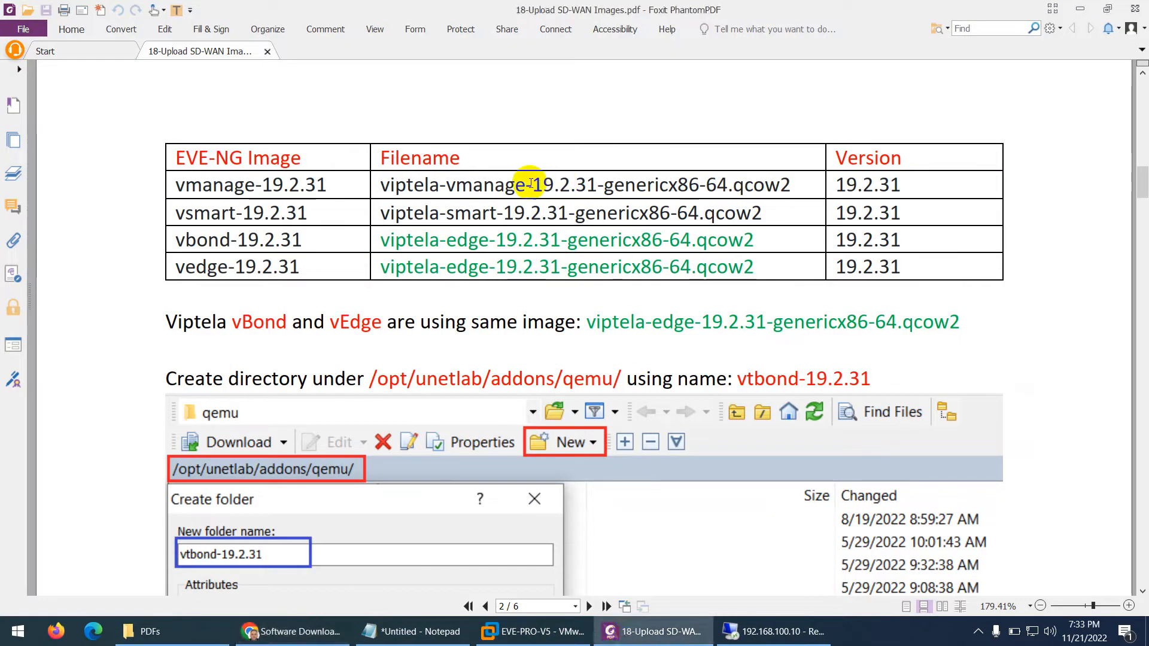
click(296, 631)
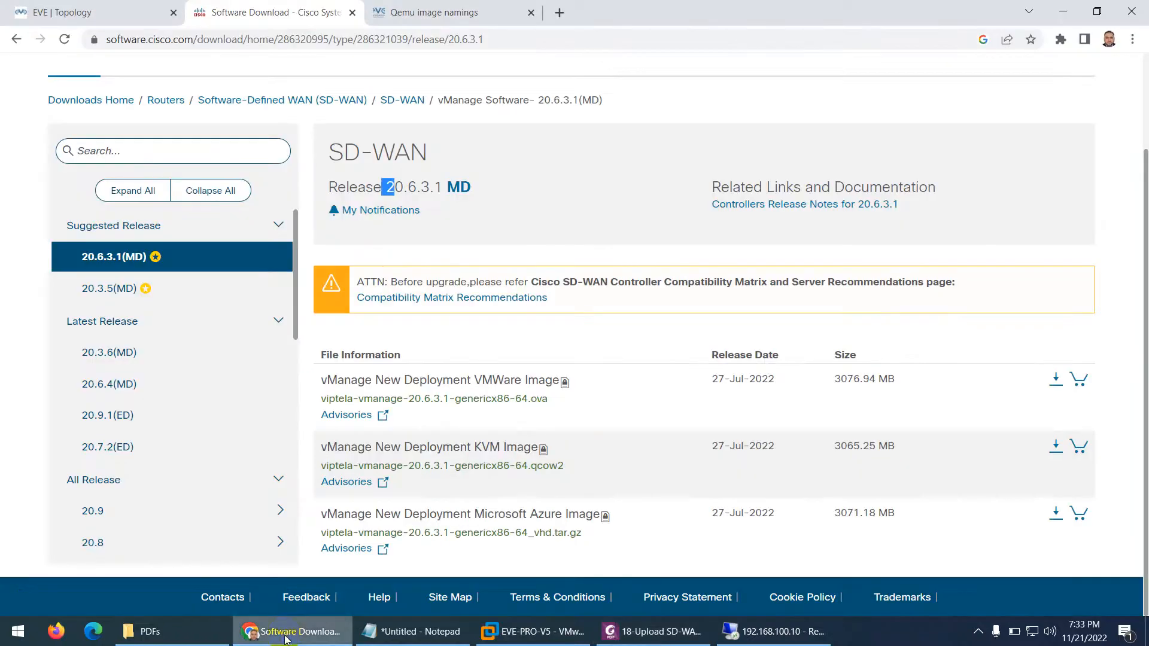
mouse_move(451, 472)
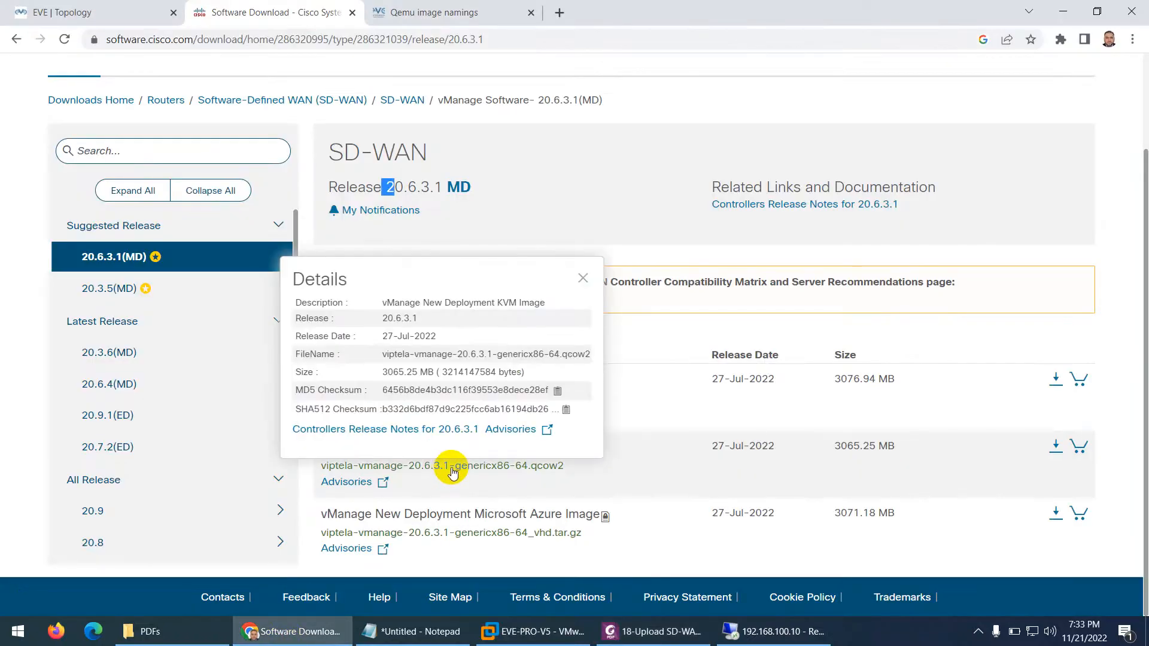
click(410, 100)
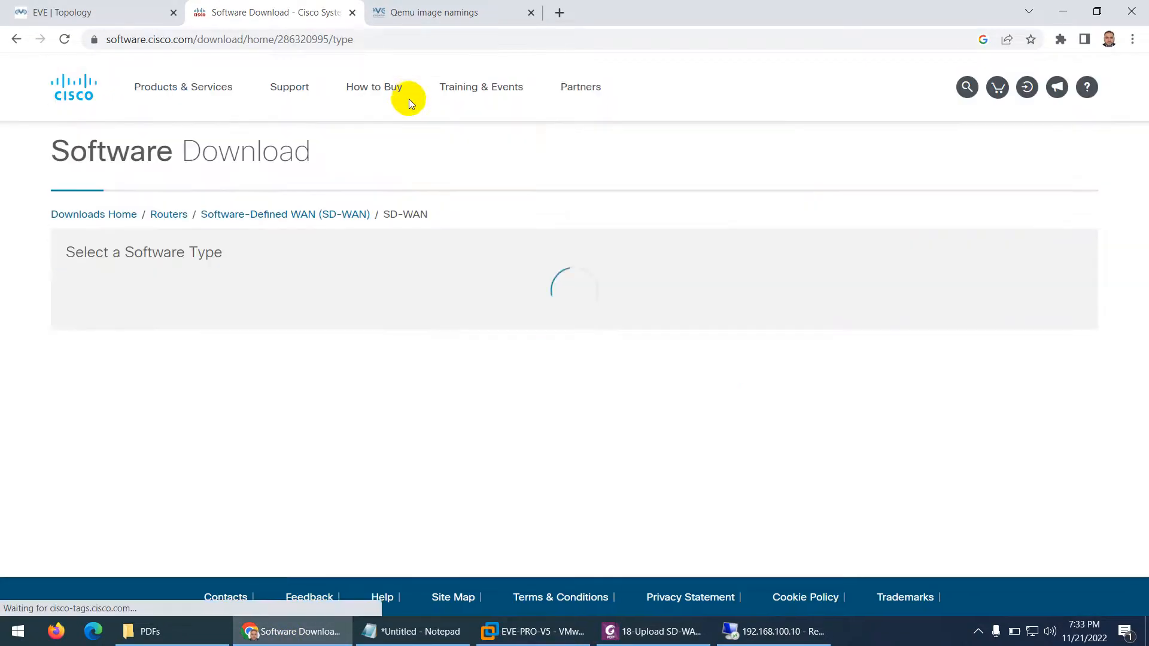
Review the vSmart 20.6.3 files against the guide, then bring up EVE-NG's Qemu image namings page
click(112, 339)
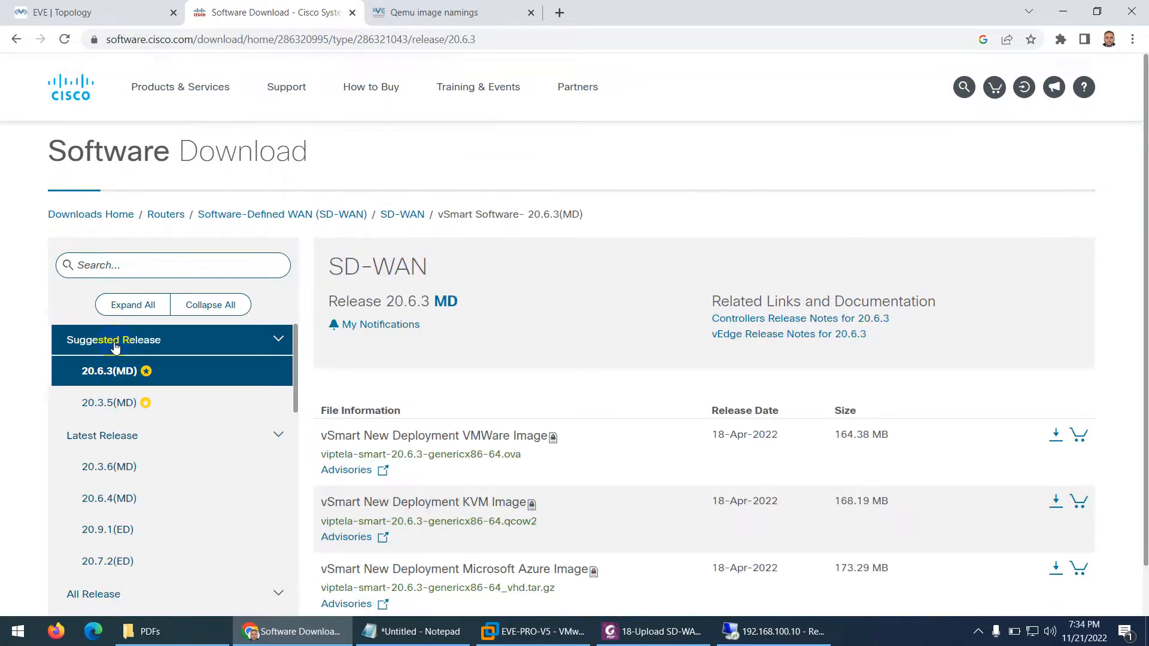
scroll(443, 386, down, 1)
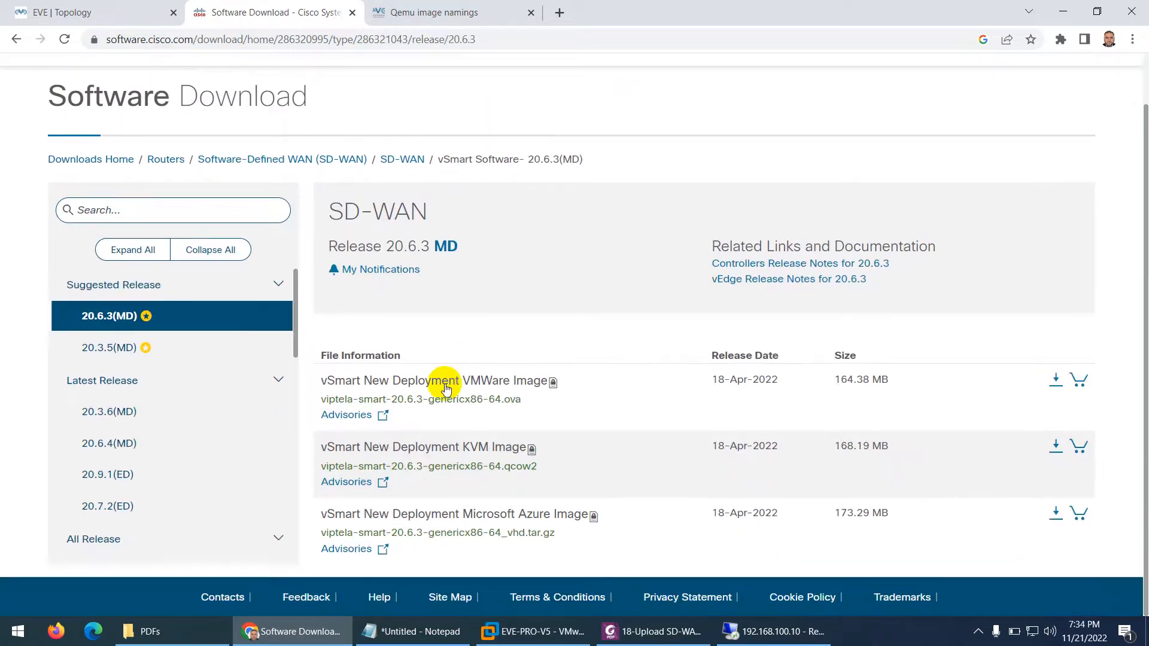
click(655, 631)
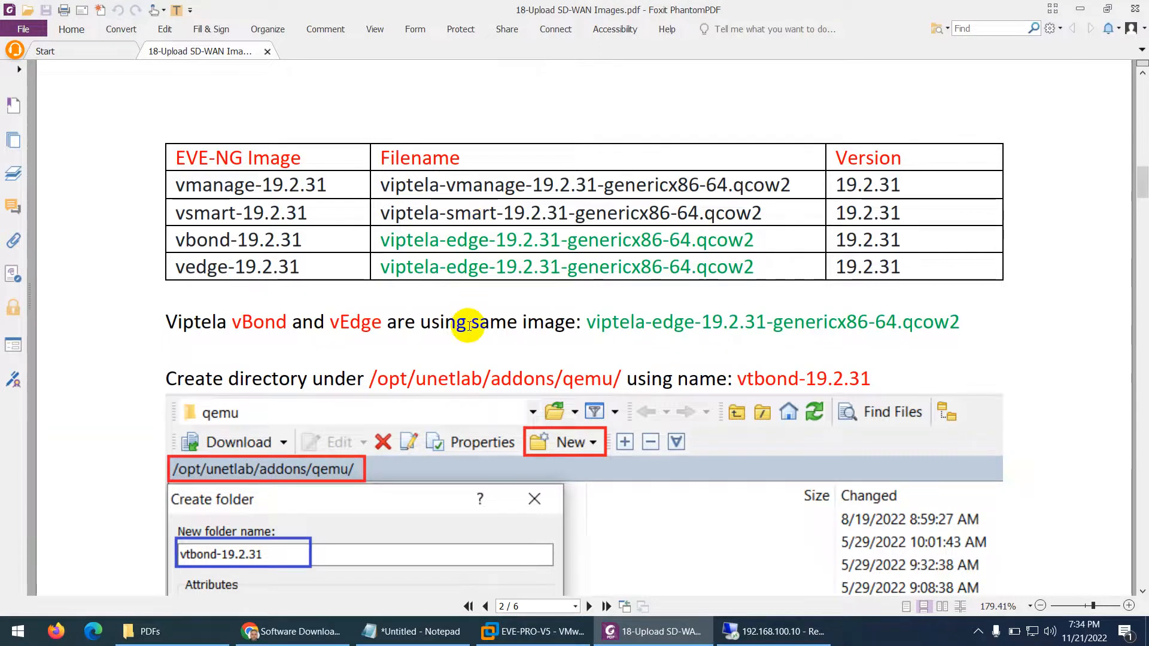
scroll(467, 323, down, 3)
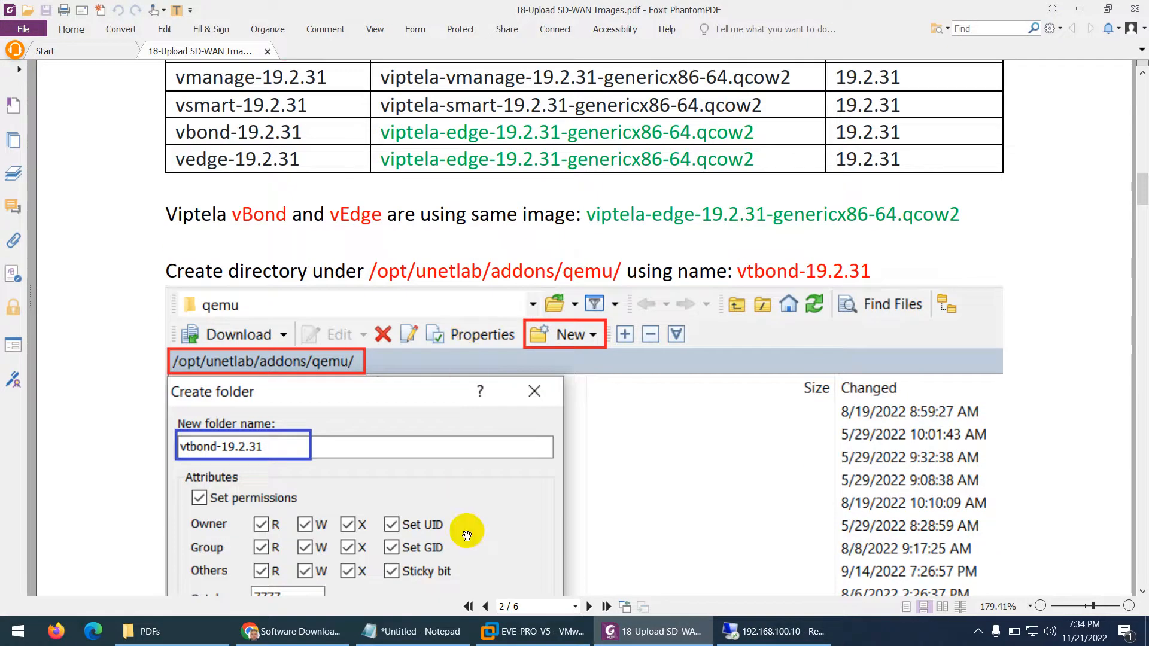
click(308, 633)
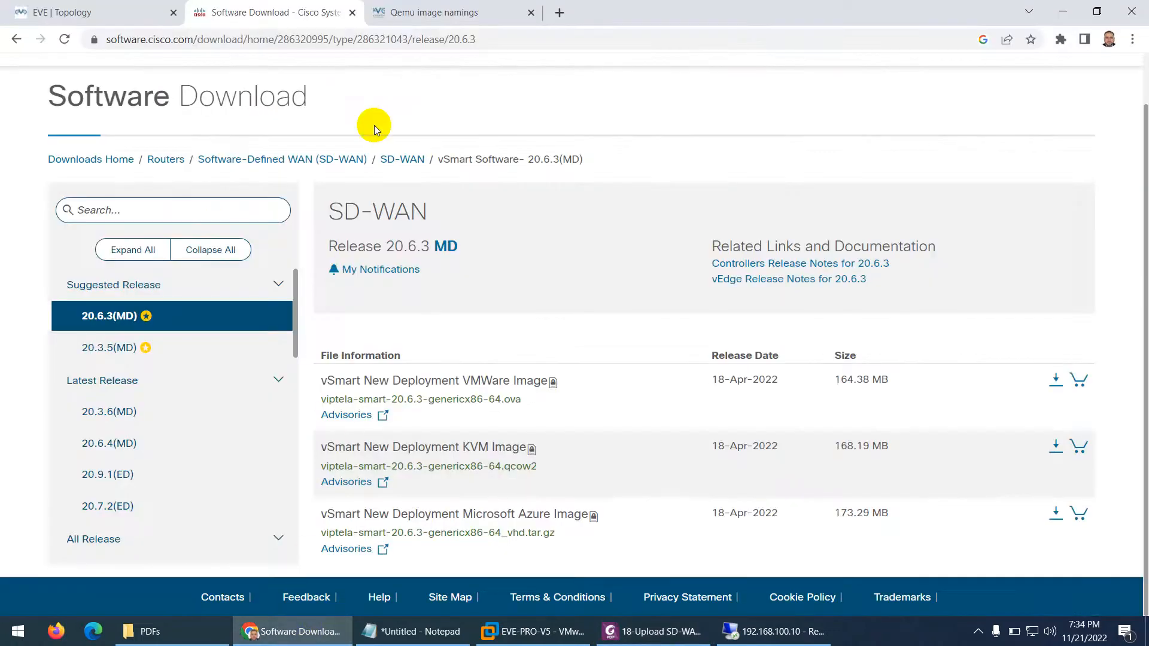
click(419, 12)
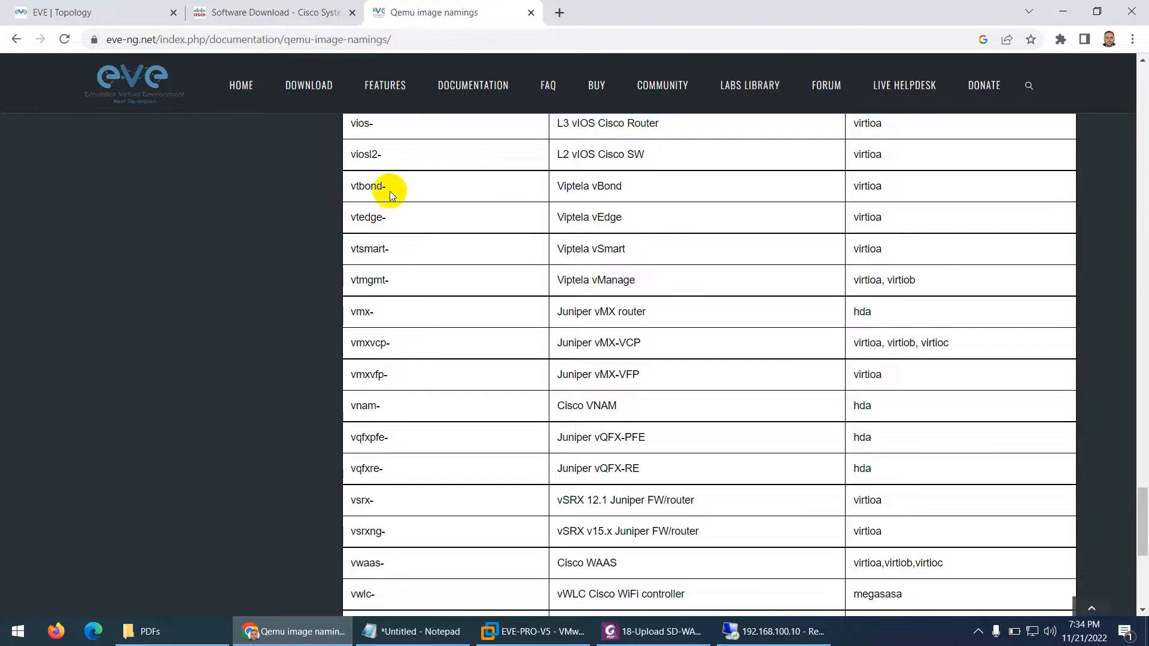
Check the naming table's vtbond-, vtedge-, vtsmart- and vtmgmt- prefixes and their virtioa/virtiob disk names
drag(390, 188, 354, 187)
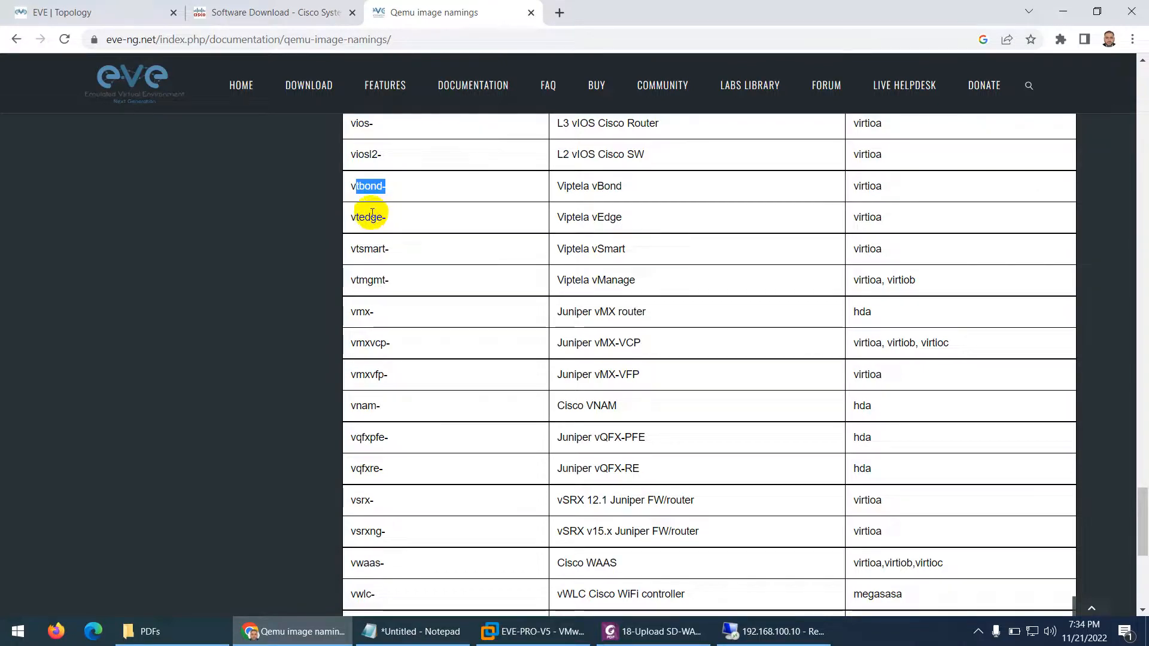
drag(387, 217, 356, 218)
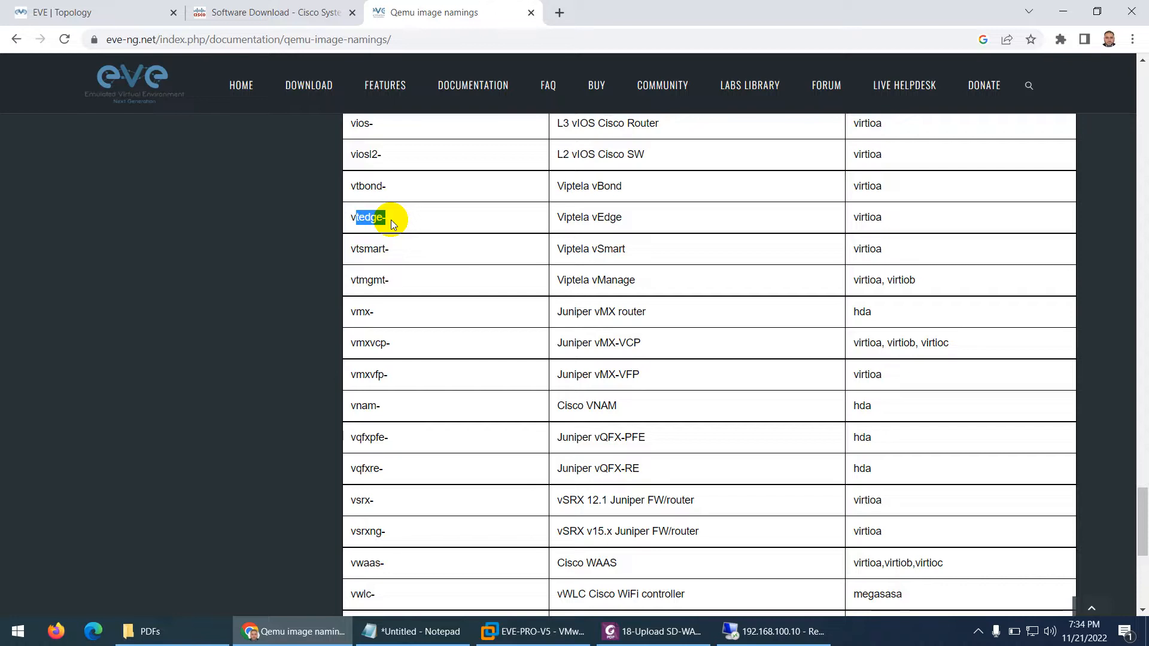
drag(389, 250, 359, 281)
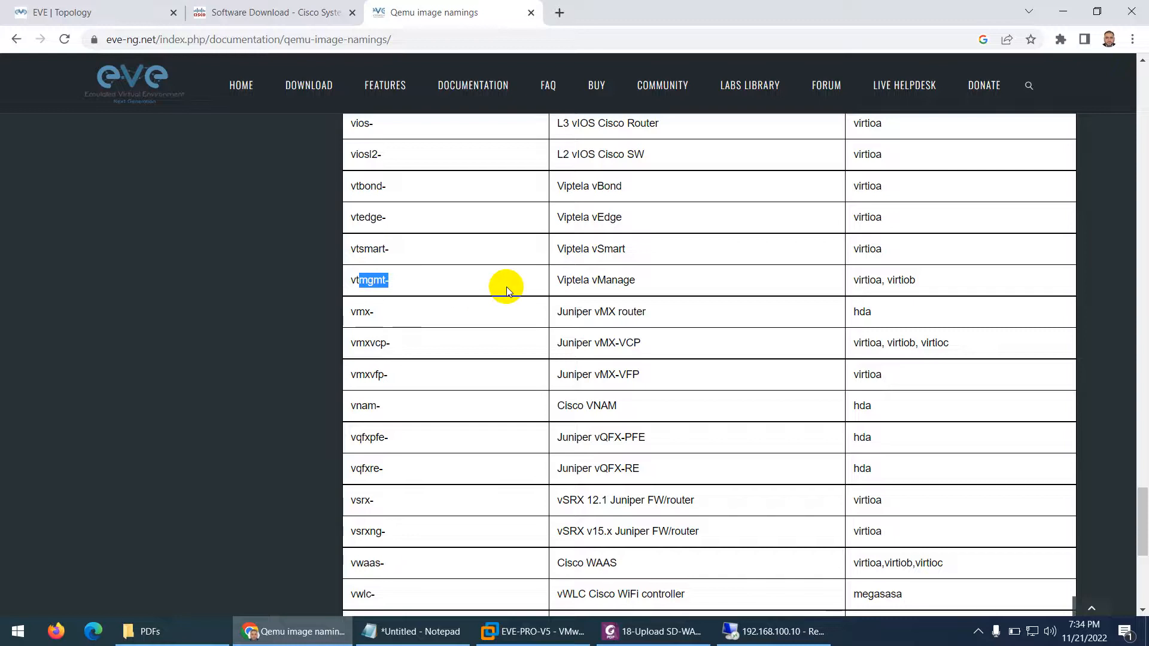
drag(635, 280, 566, 285)
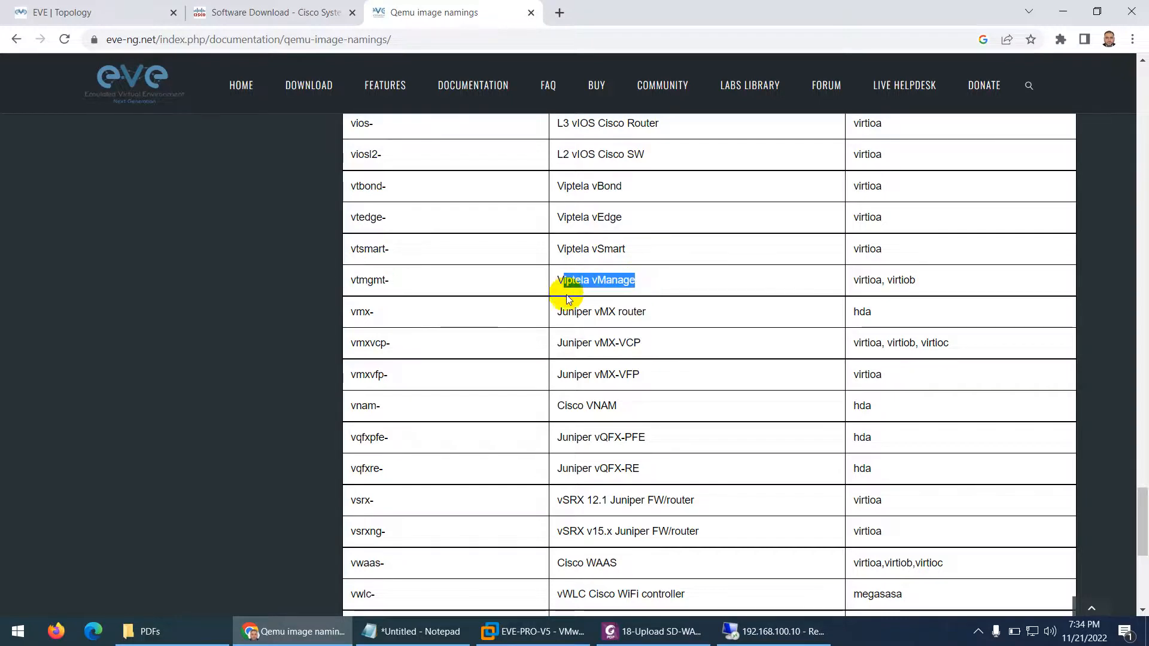
drag(625, 249, 616, 248)
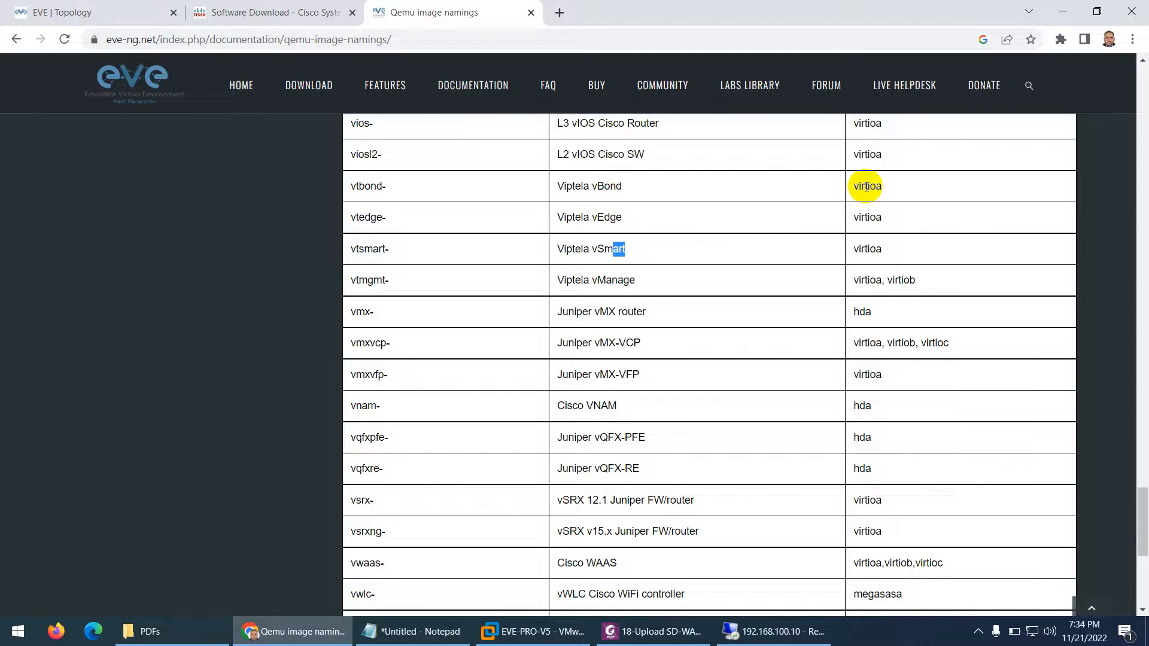
drag(881, 187, 865, 187)
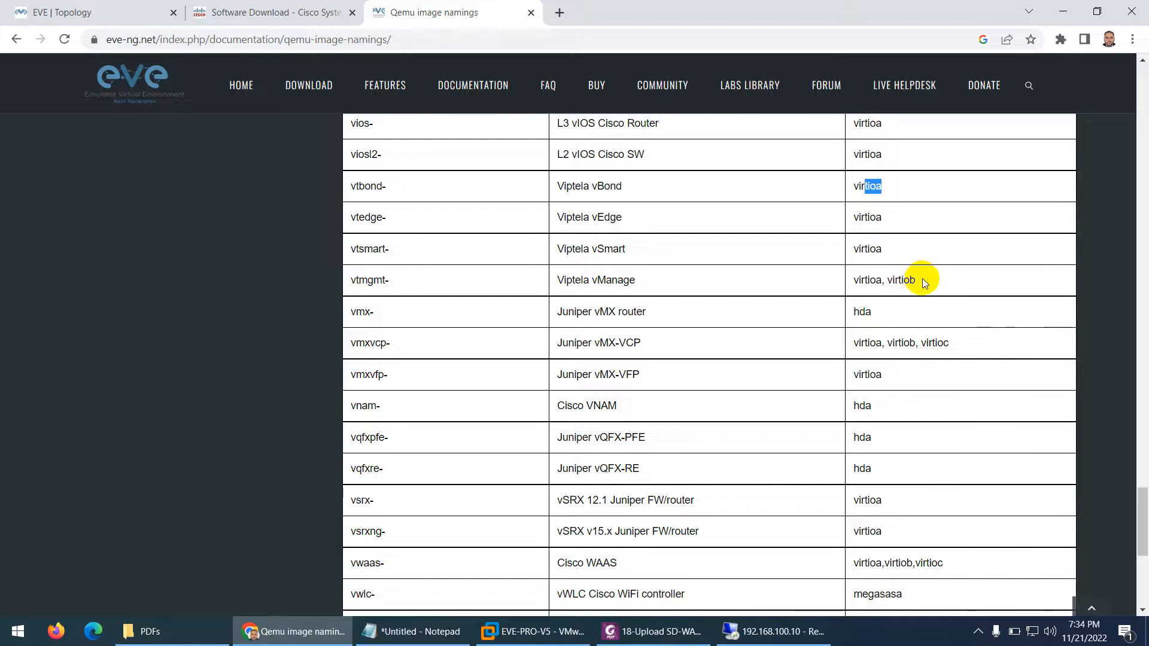
drag(918, 280, 863, 290)
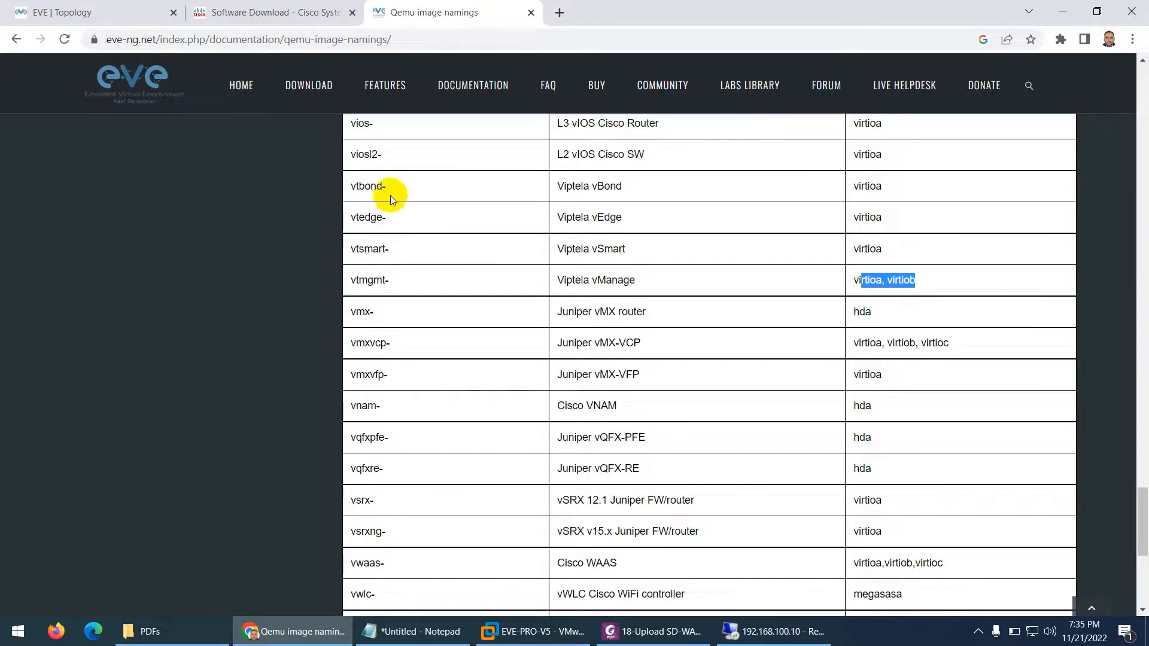
Copy the vtbond- prefix and return to the guide's vtbond directory step
drag(390, 187, 351, 187)
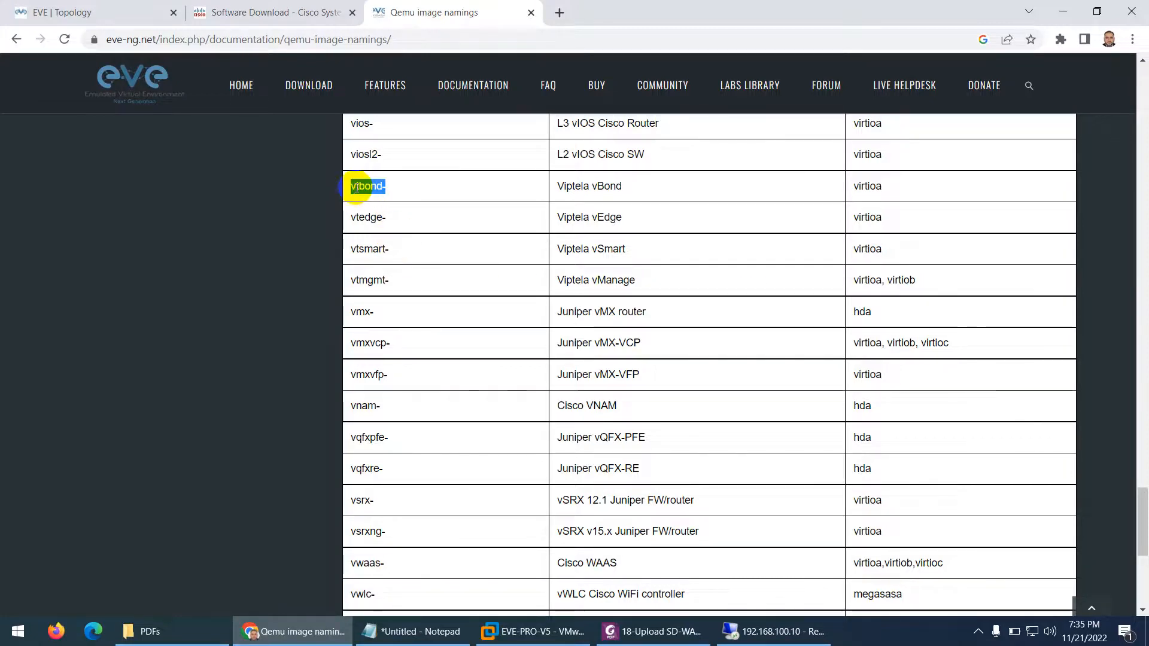
right_click(357, 191)
click(395, 197)
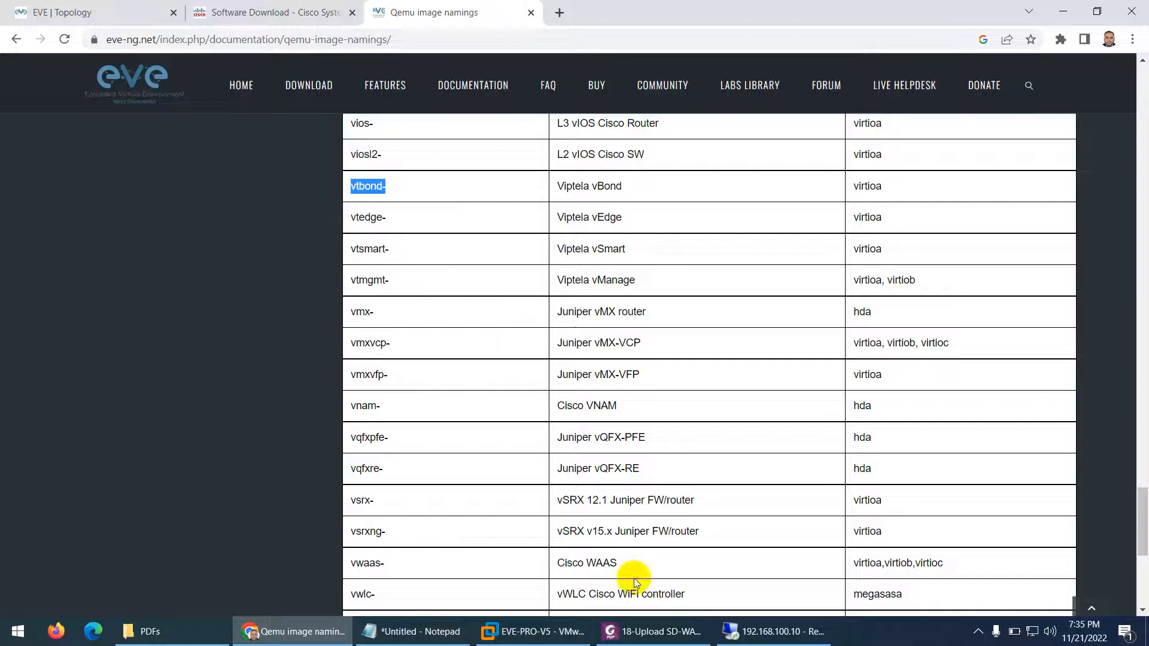
click(655, 631)
scroll(467, 383, down, 1)
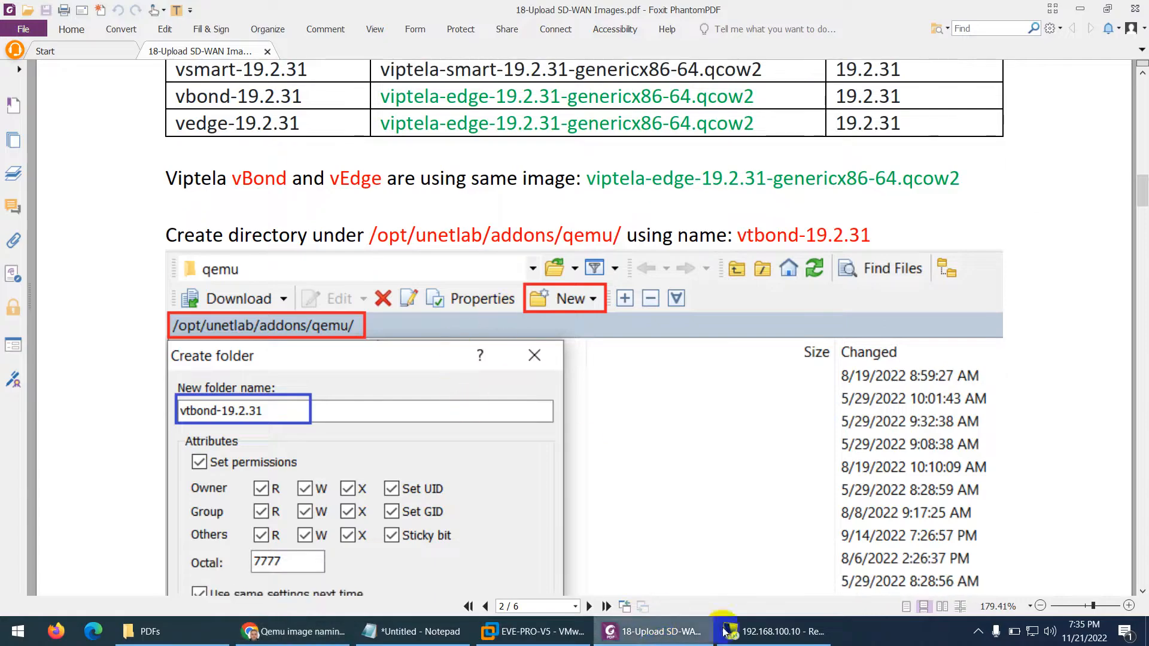
In WinSCP's remote qemu folder, create directory vtbond-20.6.3 with octal permissions 7777
click(760, 633)
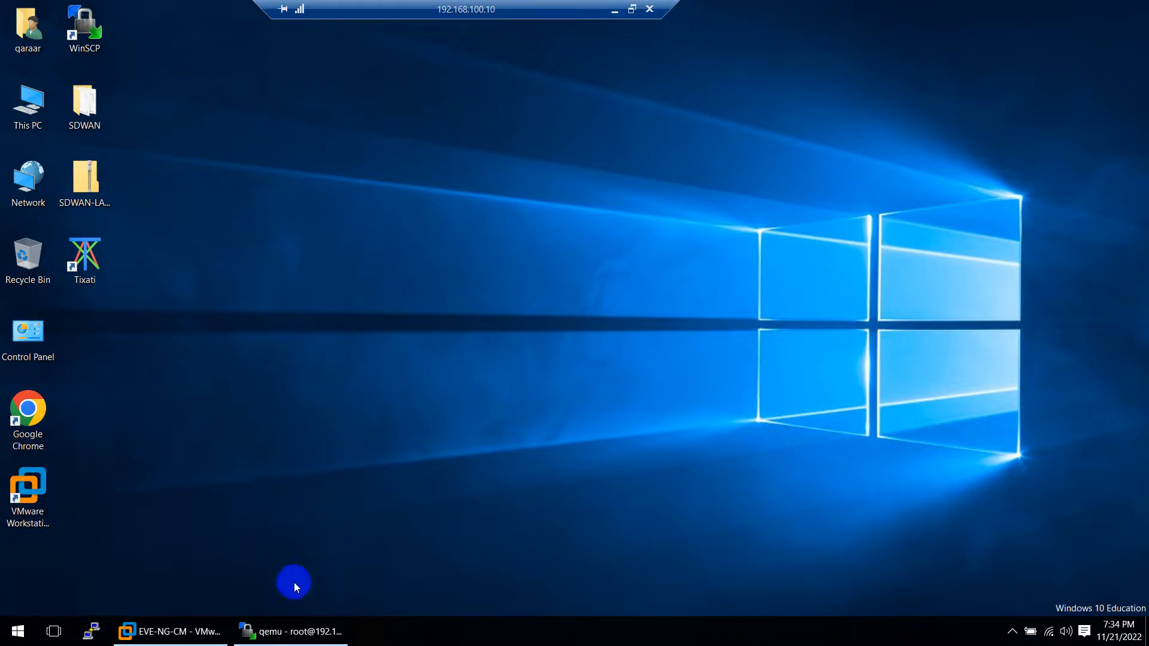
click(290, 631)
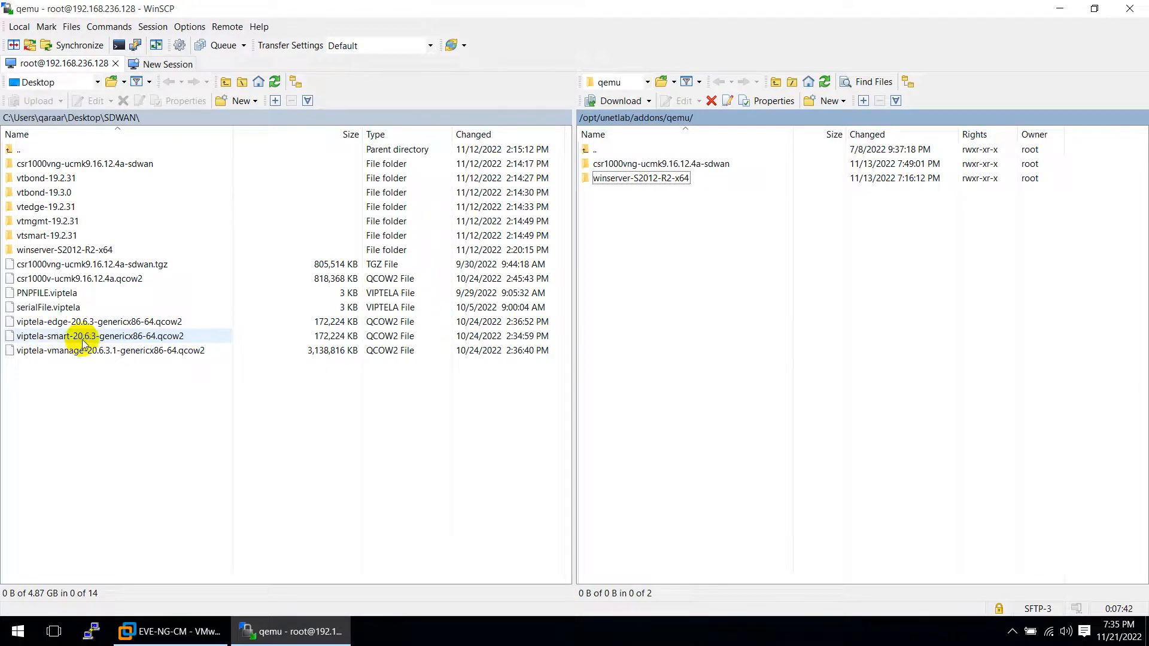
click(812, 107)
click(837, 137)
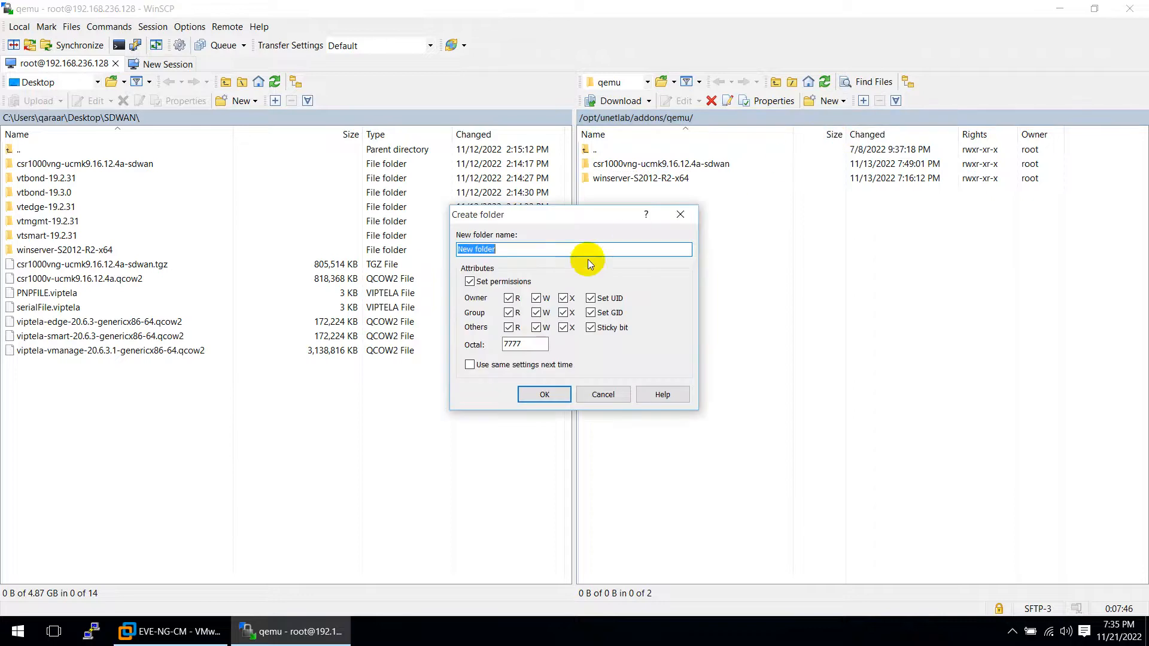
text(vtbond-20.6)
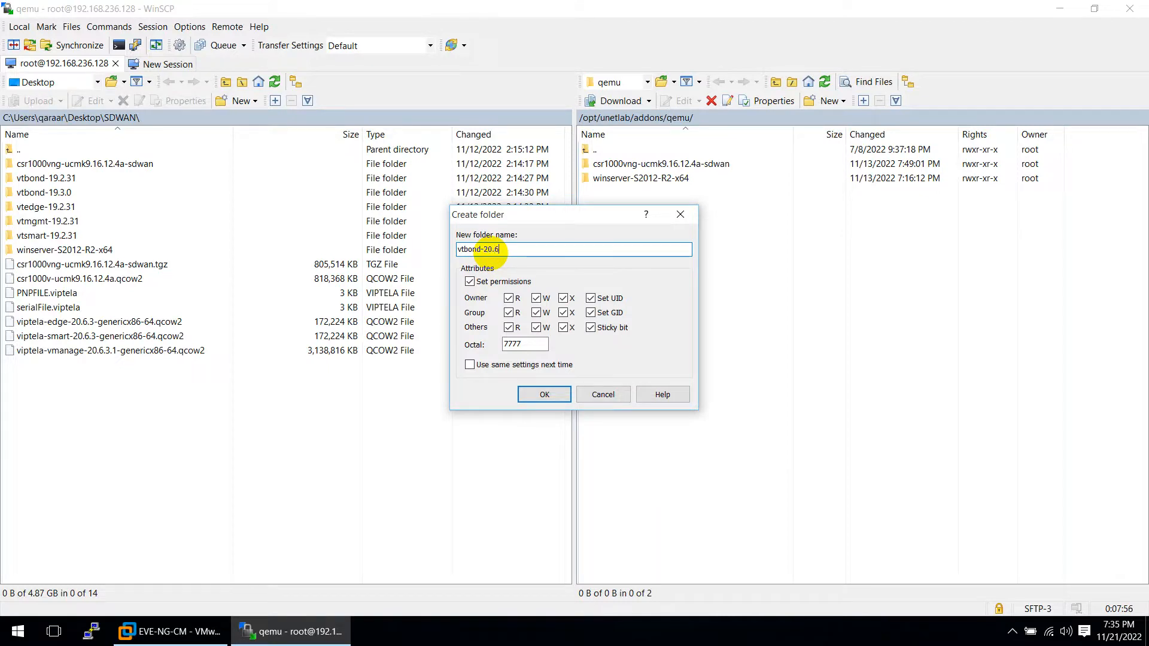
text(.3)
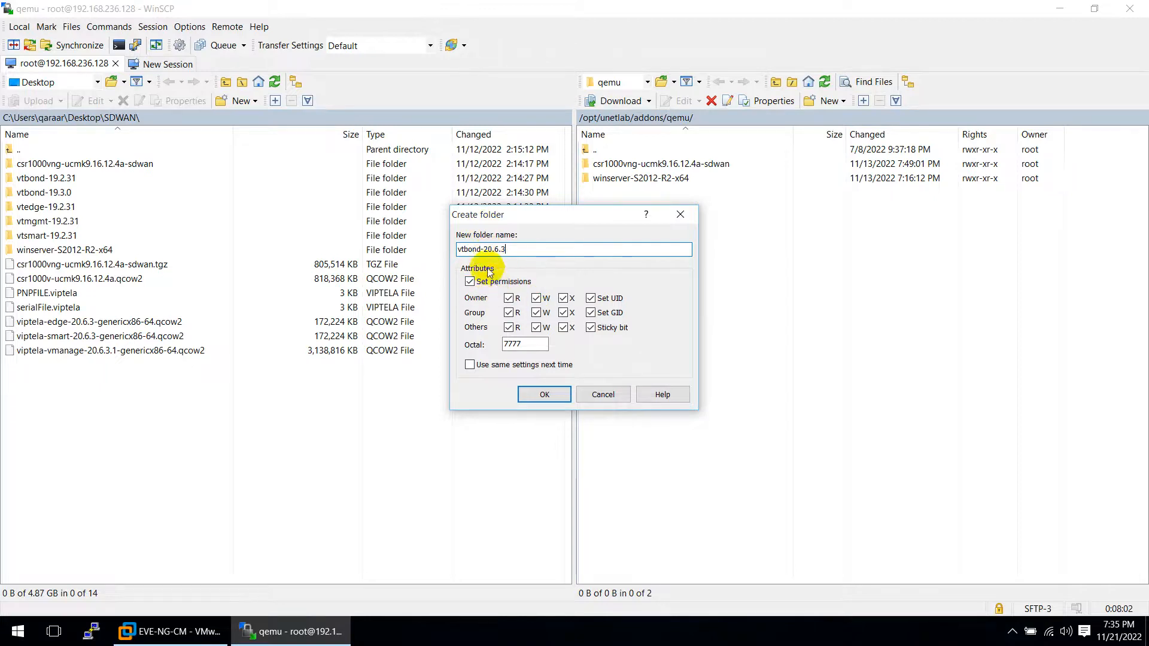
click(535, 394)
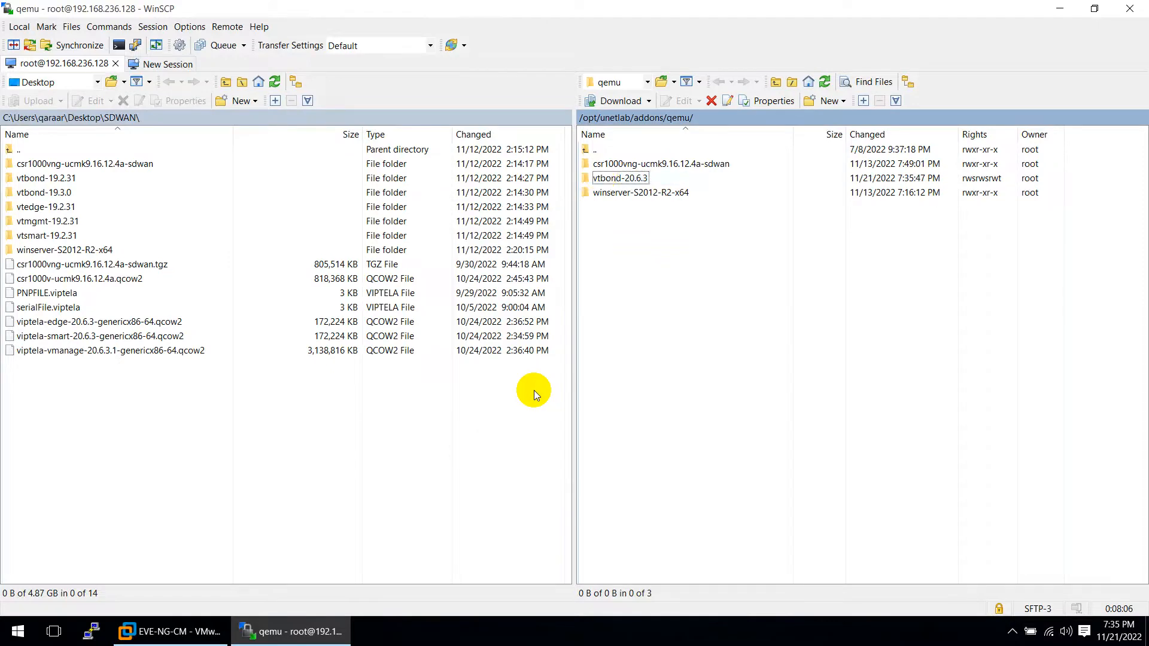
Upload viptela-edge-20.6.3-genericx86-64.qcow2 into vtbond-20.6.3, then return to the PDF guide
double_click(604, 180)
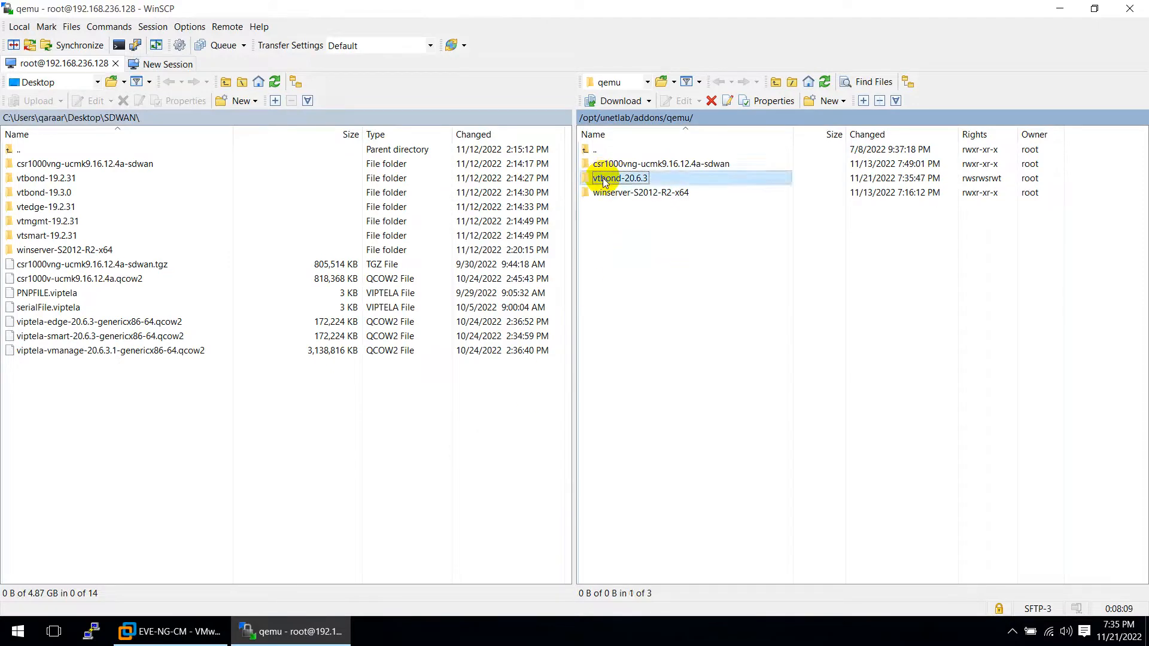
click(58, 328)
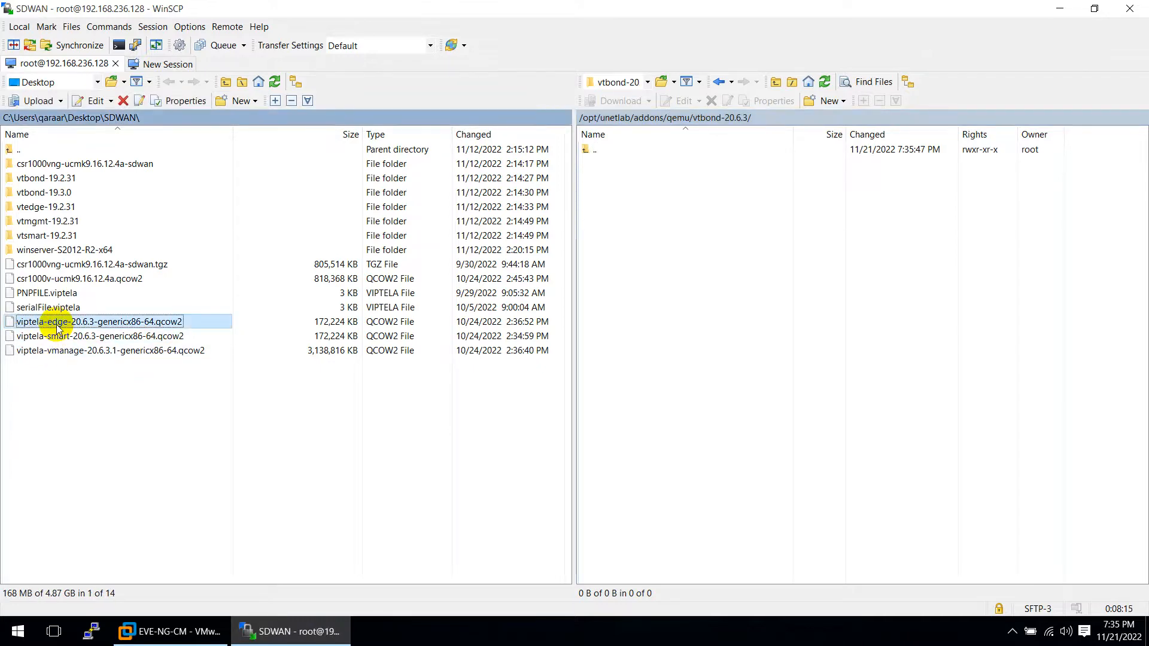
drag(58, 329, 601, 273)
mouse_move(508, 3)
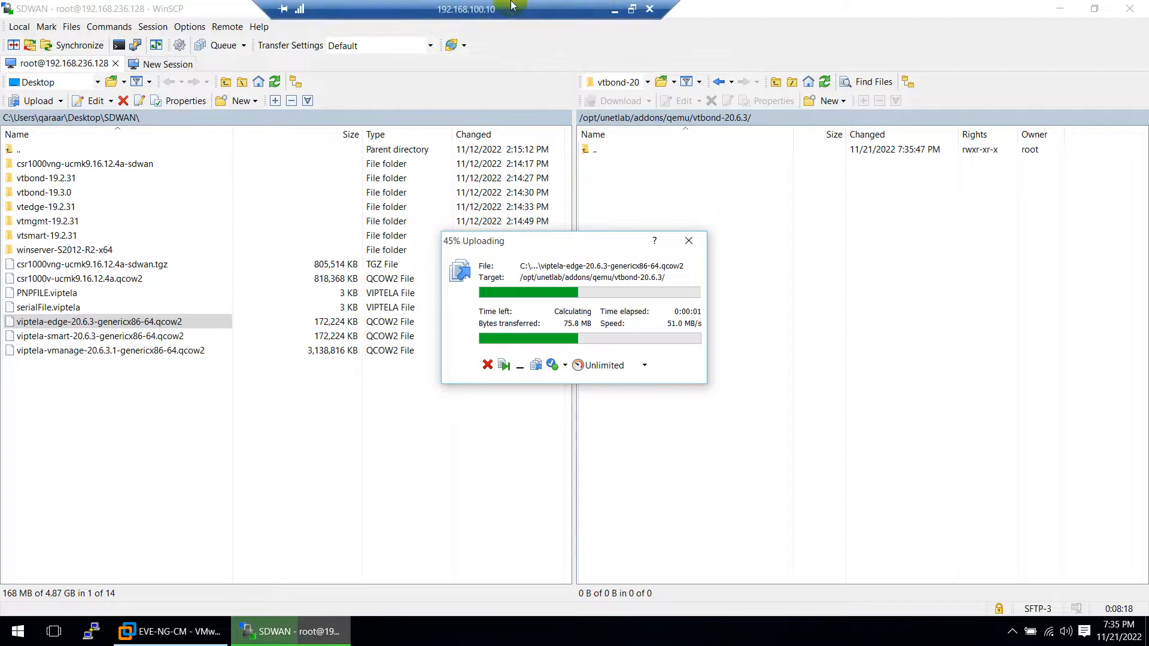
click(610, 10)
scroll(726, 274, up, 2)
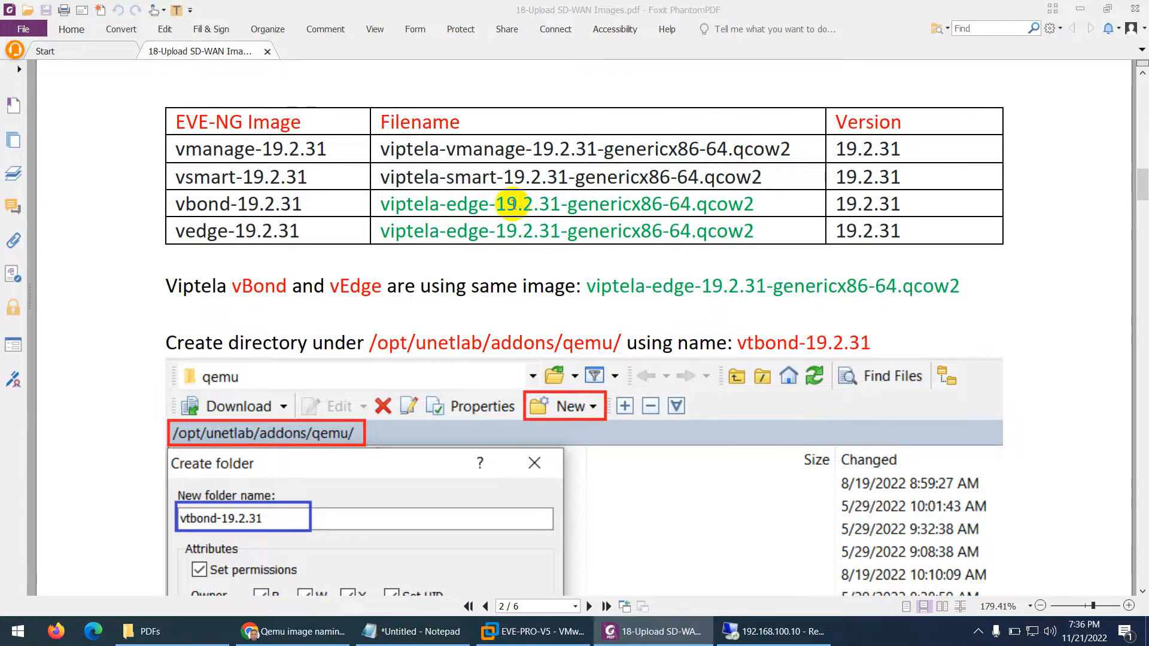
Copy the disk name 'virtioa' from the PDF guide
scroll(512, 204, down, 8)
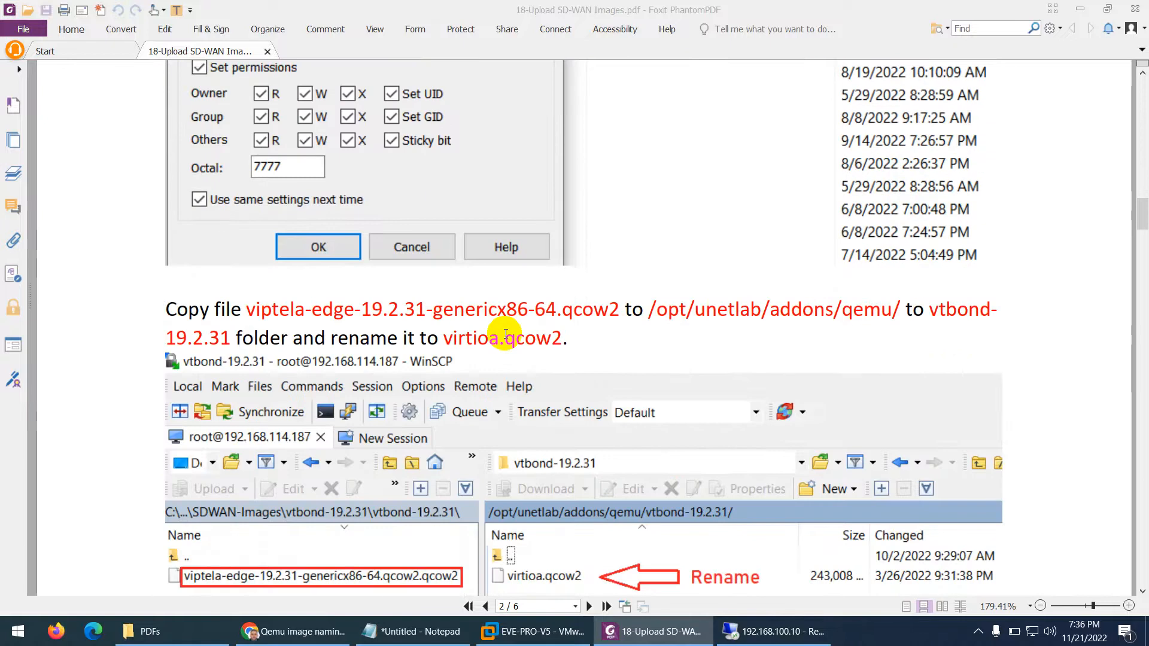
scroll(506, 334, down, 1)
drag(499, 266, 447, 268)
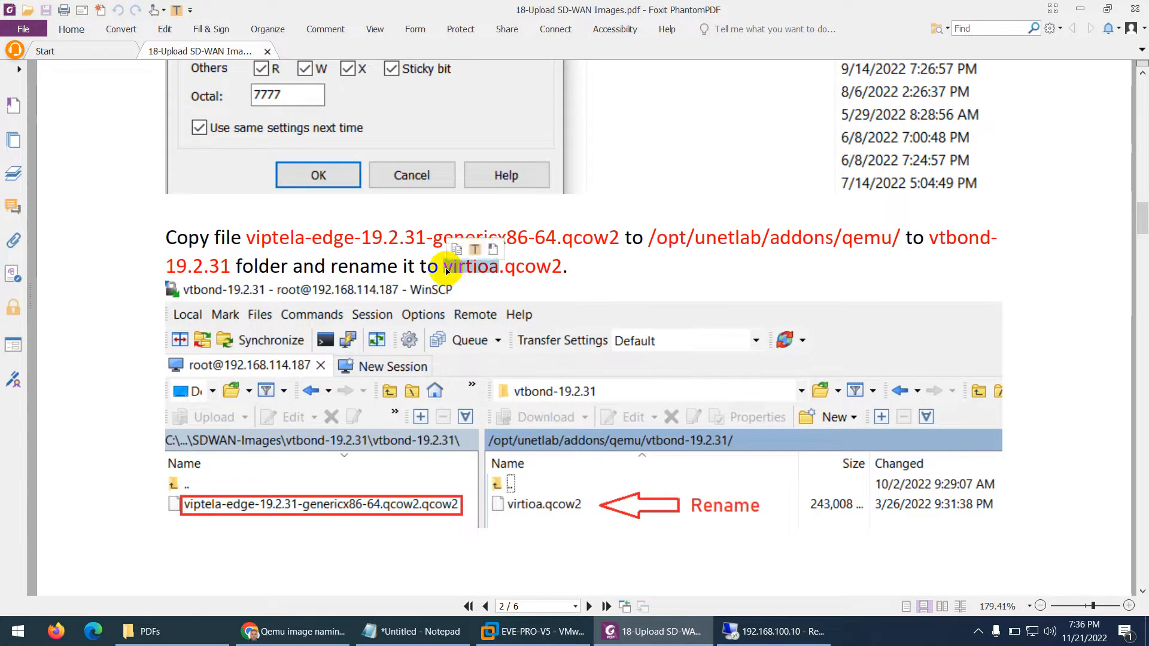
right_click(464, 270)
click(478, 280)
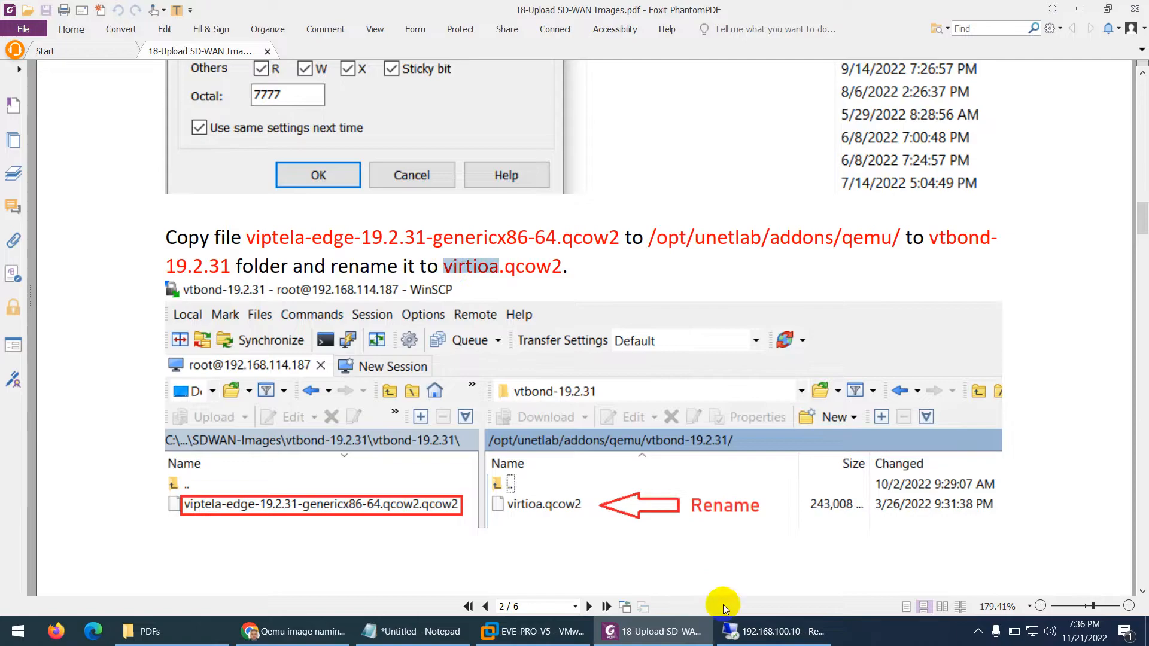
Rename the uploaded vBond image to virtioa.qcow2 and go back up to the qemu folder
click(778, 631)
click(648, 168)
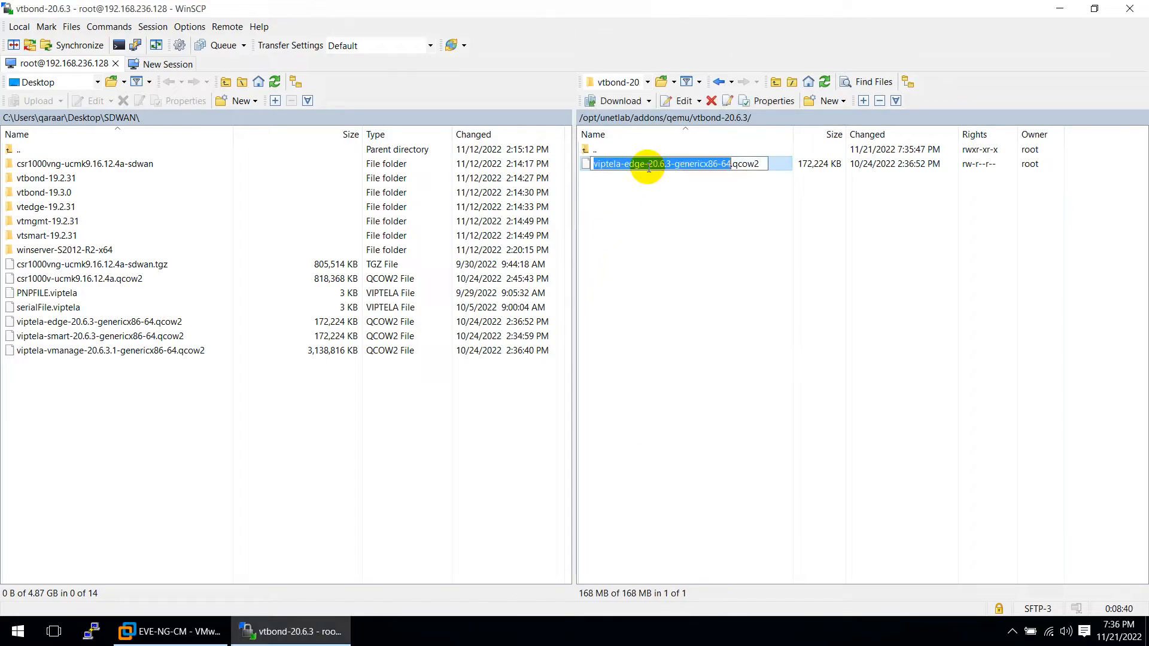
key(ctrl+v)
click(626, 233)
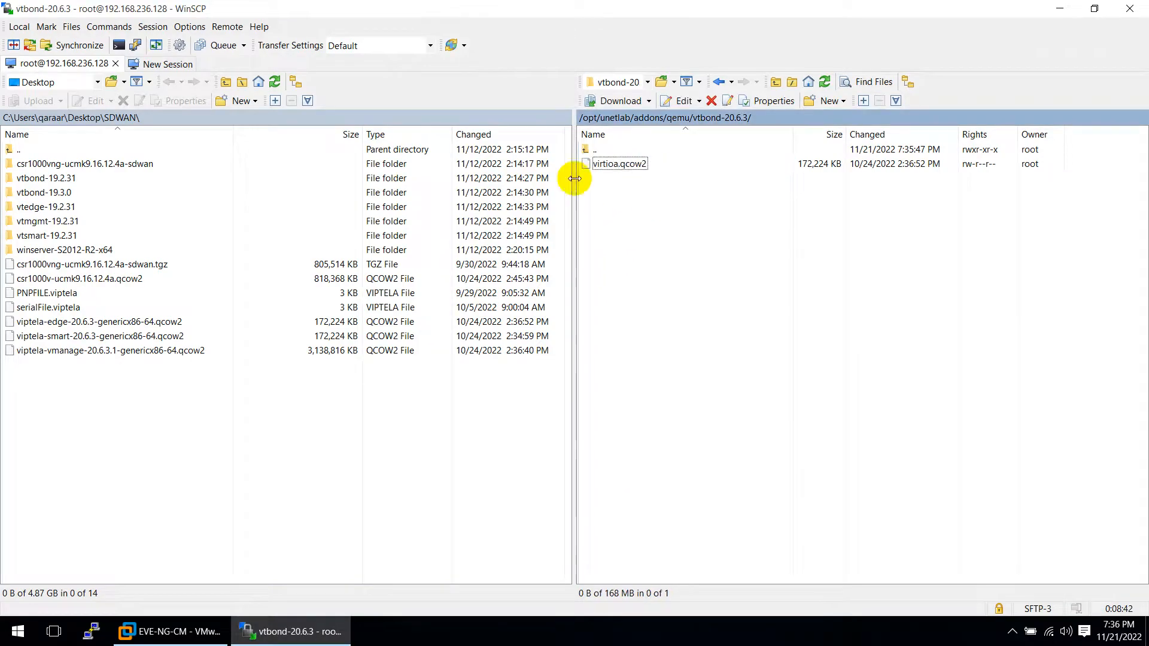
double_click(587, 149)
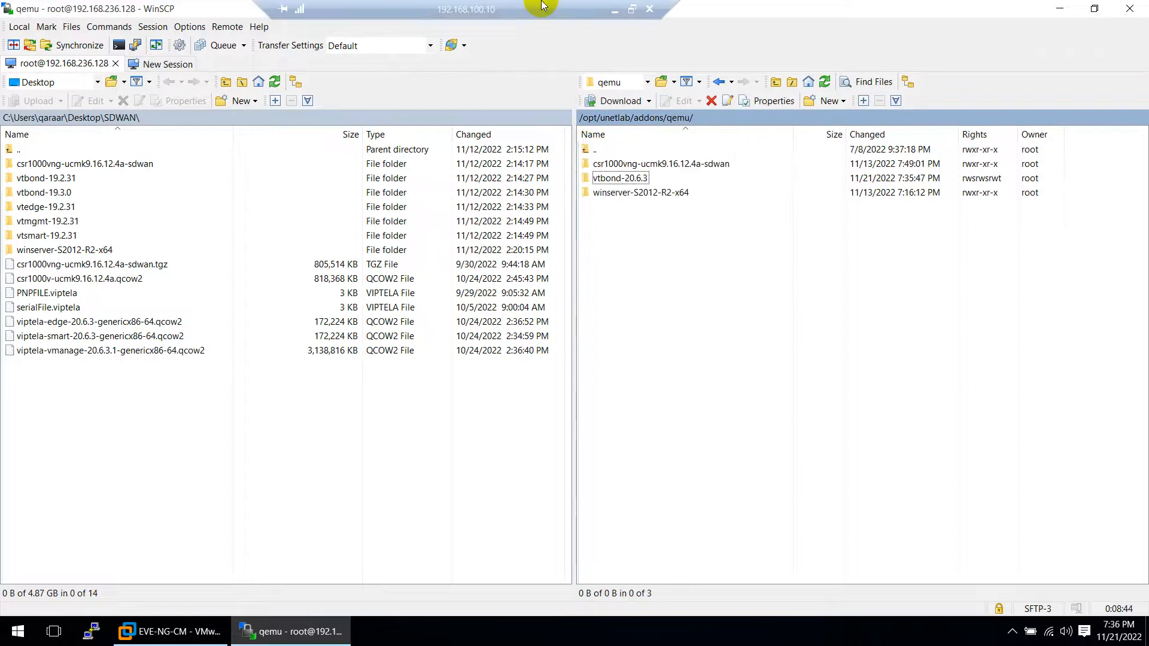
click(616, 9)
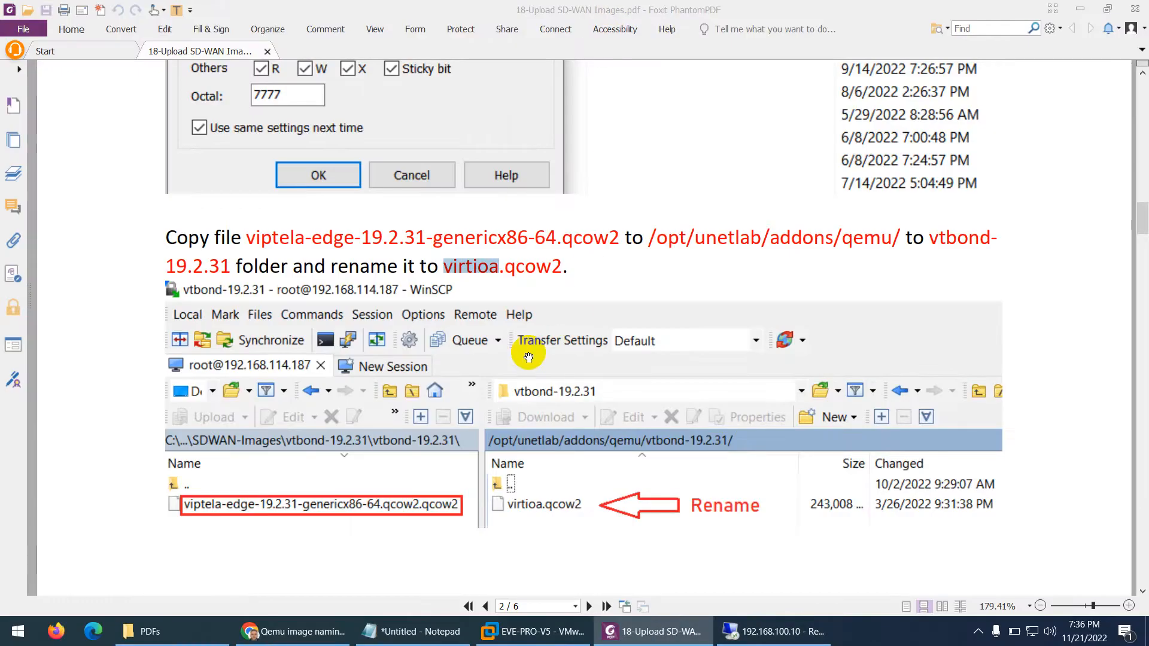
scroll(528, 357, down, 10)
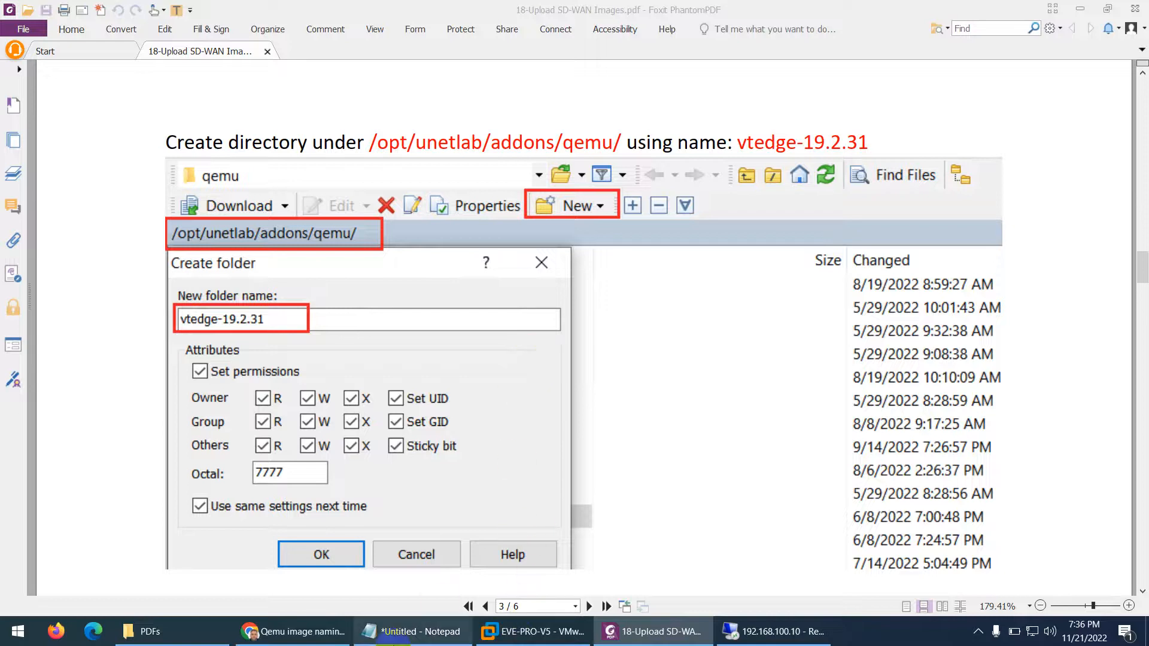
Copy the vtedge- prefix and create the vtedge-20.6.3 folder in WinSCP's qemu directory
click(319, 639)
drag(386, 219, 348, 223)
right_click(352, 221)
click(389, 228)
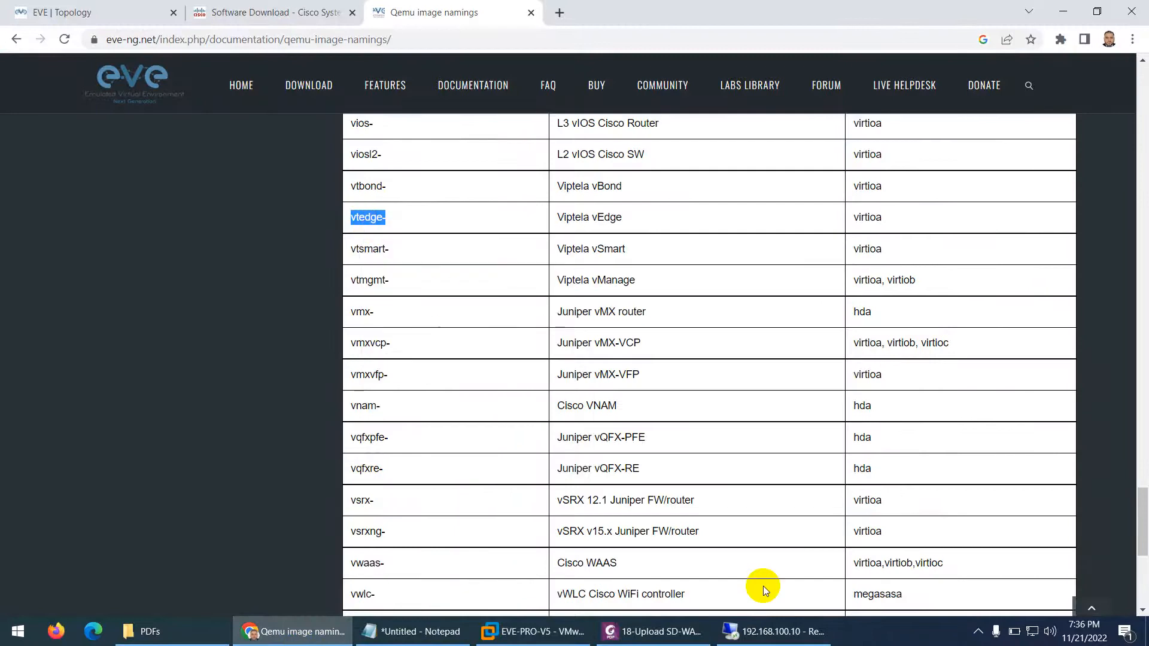
click(834, 639)
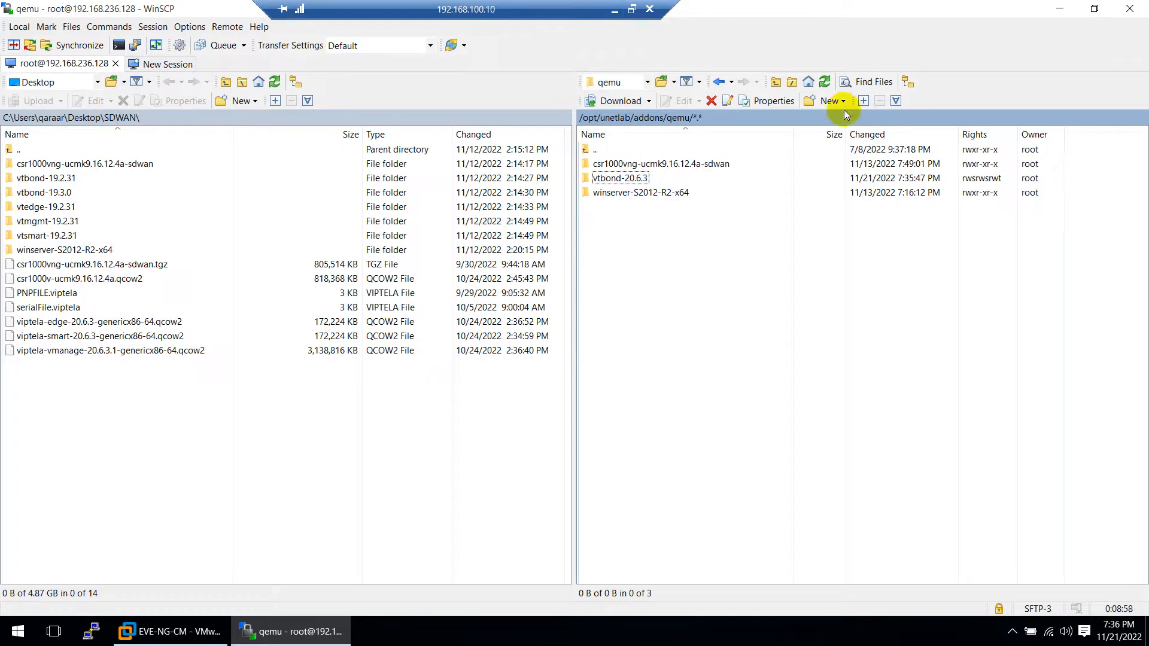
click(843, 110)
click(825, 133)
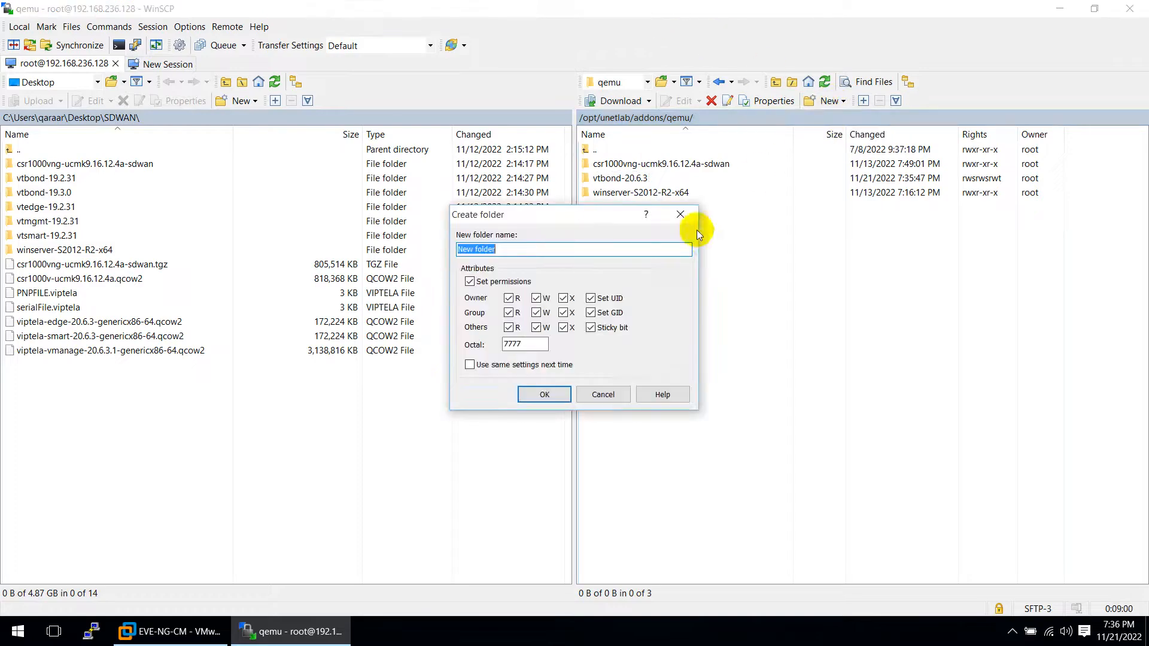
key(ctrl+v)
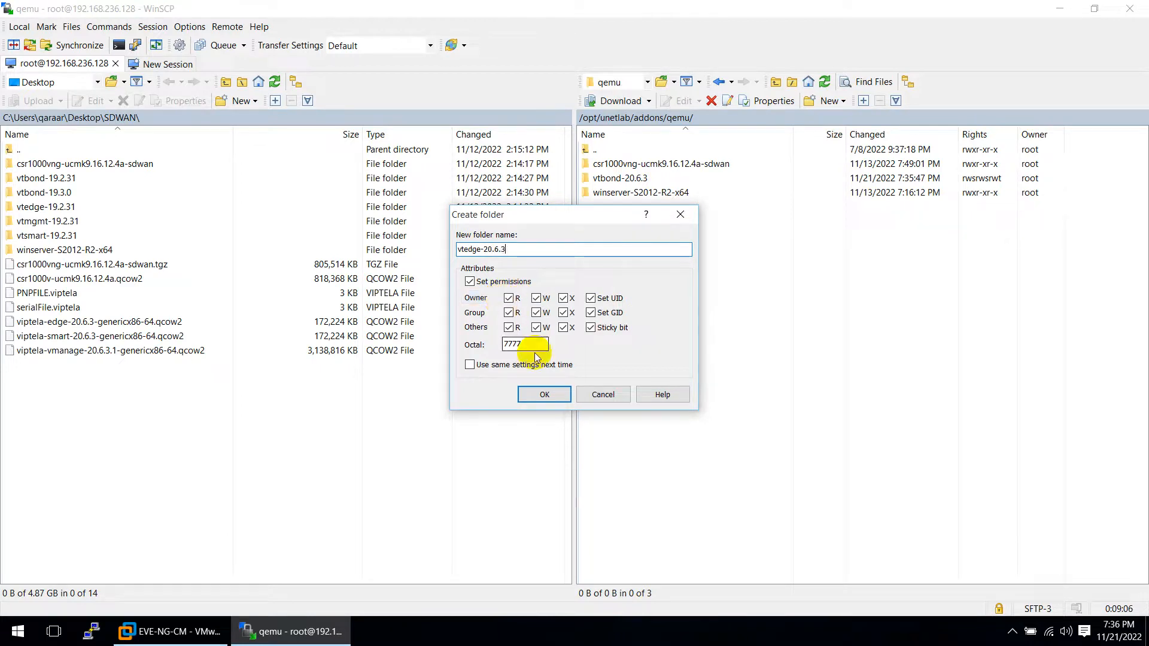
click(539, 393)
Upload the viptela-edge qcow2 into vtedge-20.6.3 and copy 'virtioa' from the naming table
double_click(601, 193)
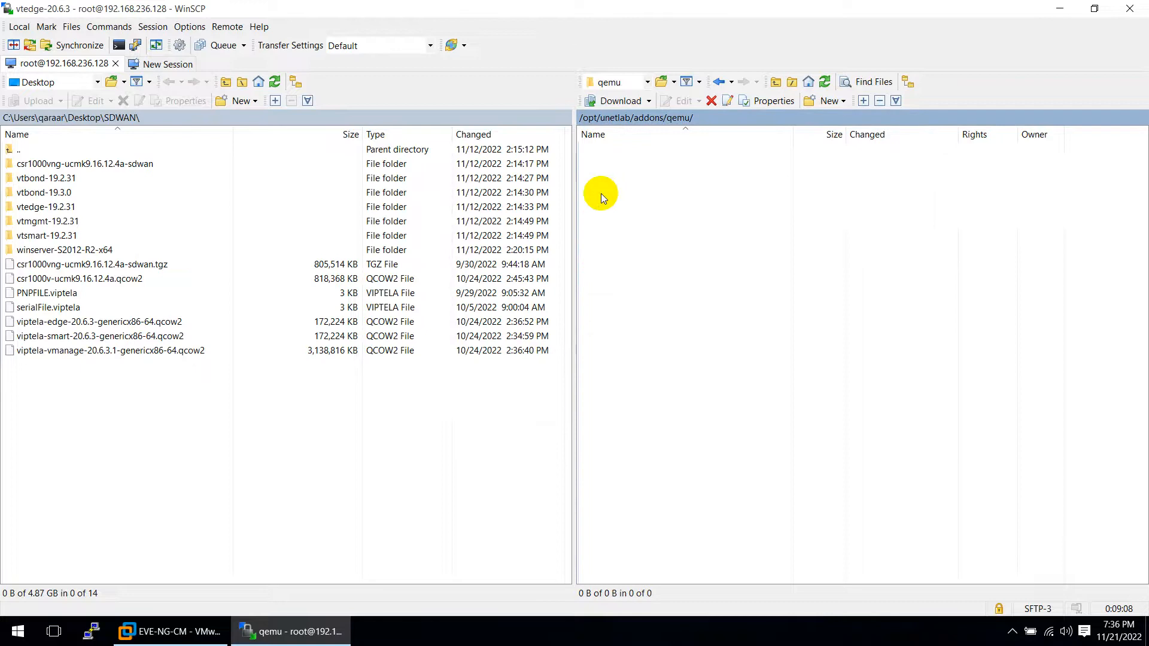
drag(106, 322, 629, 236)
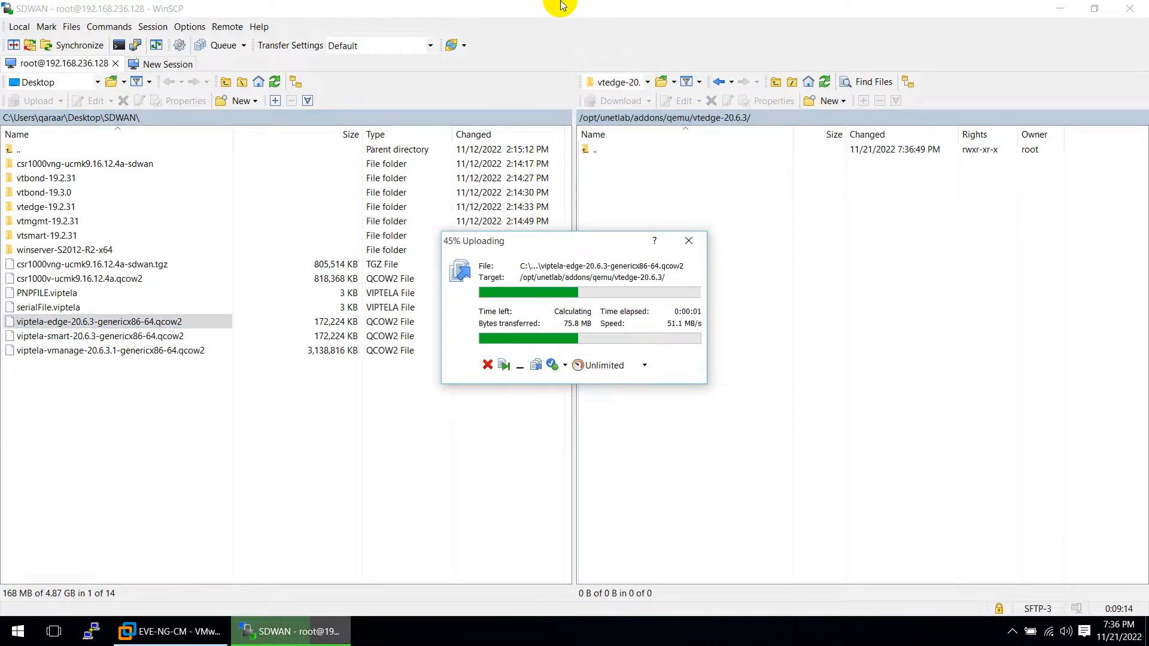
click(613, 12)
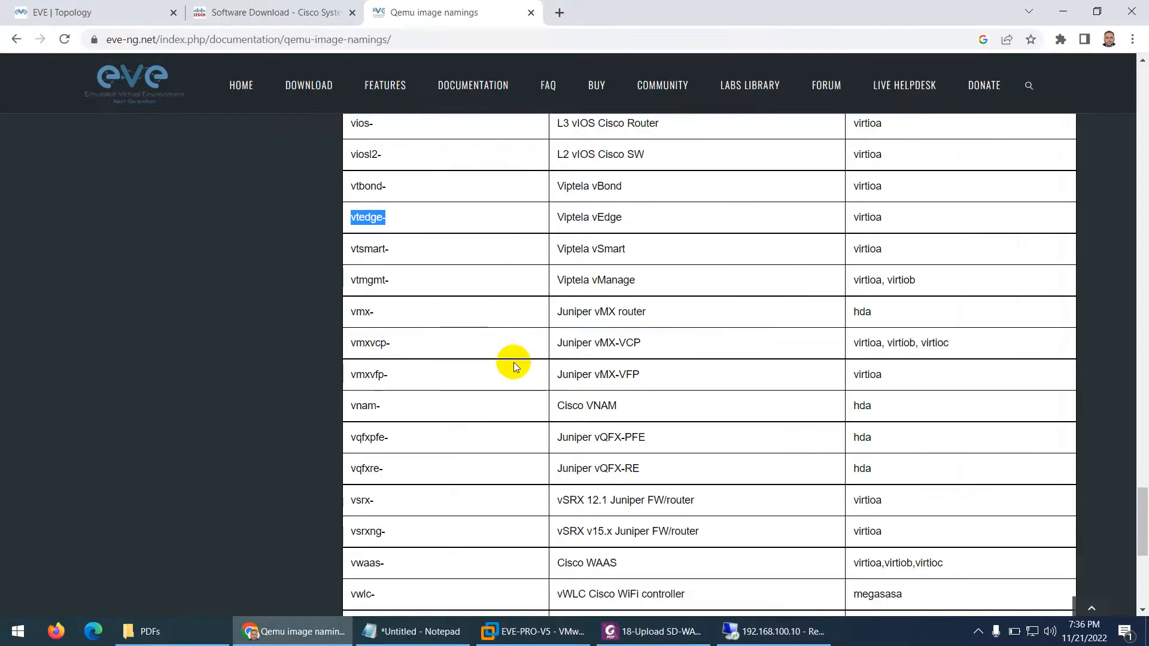
drag(882, 218, 859, 218)
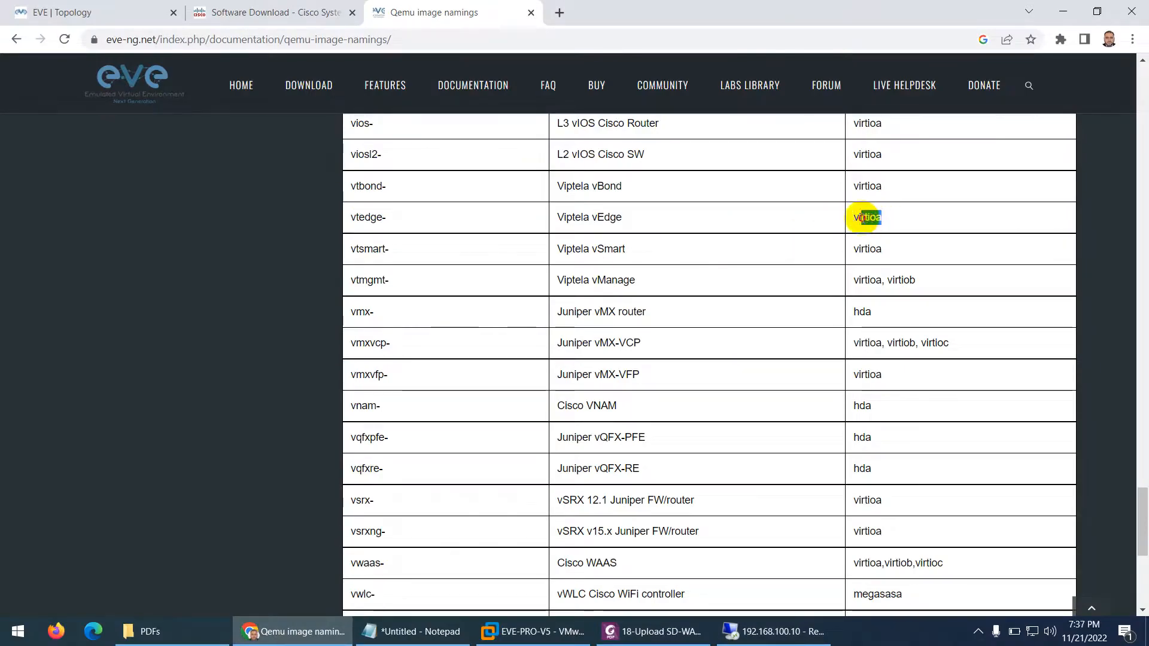
right_click(859, 223)
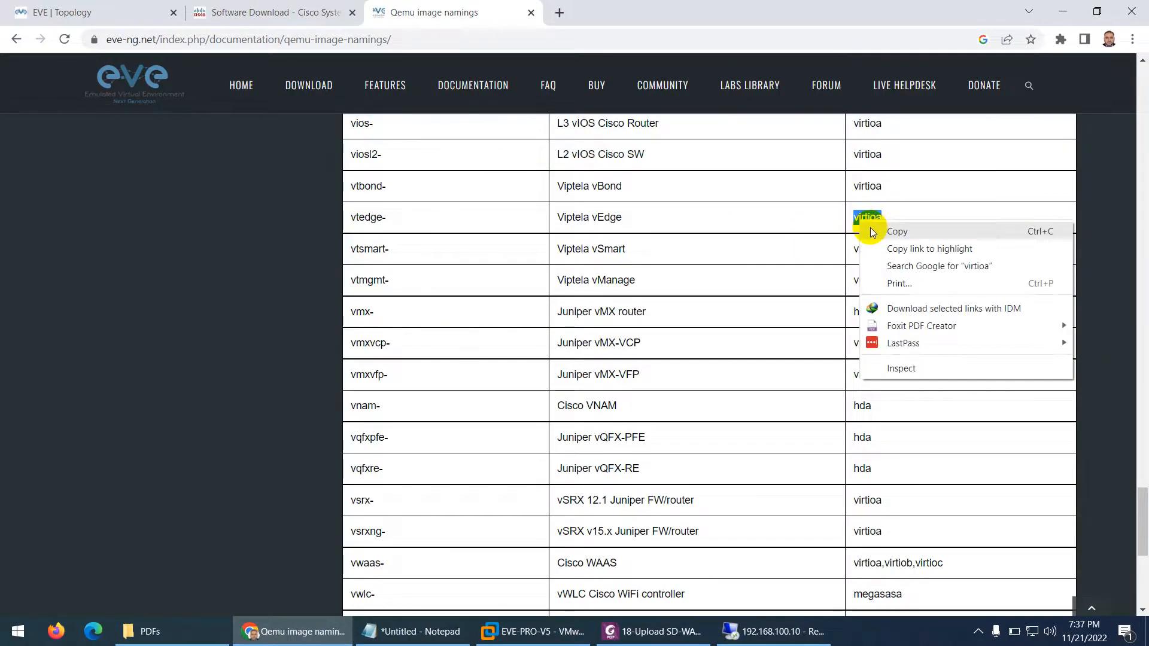
click(885, 227)
click(658, 633)
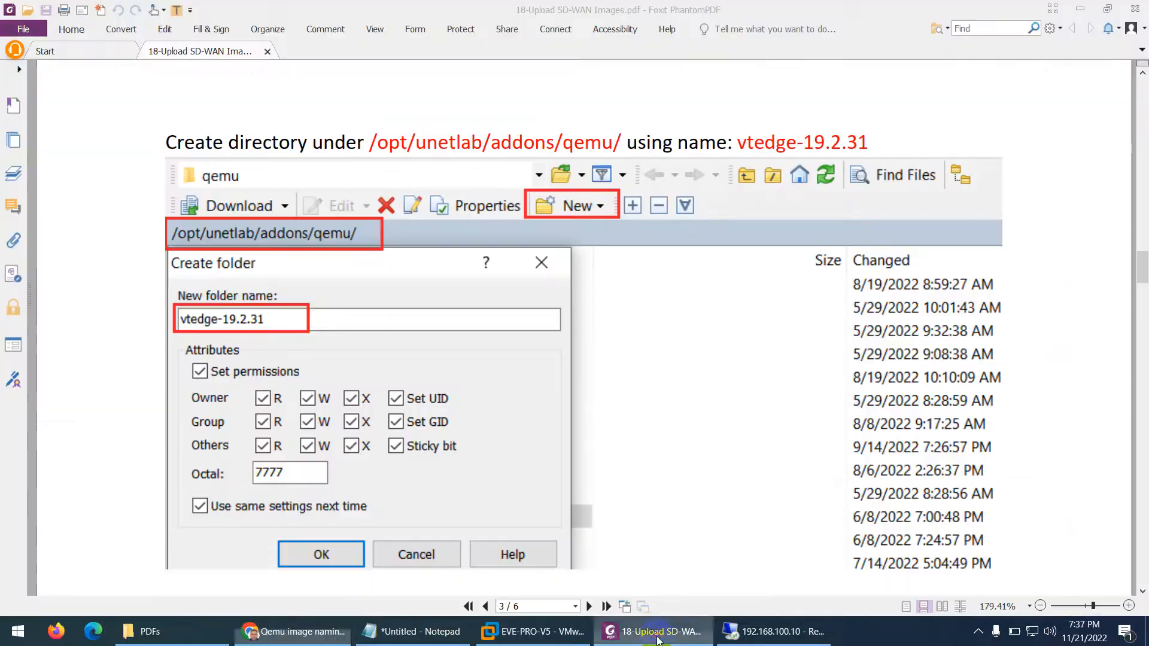
Rename the uploaded vEdge image to virtioa.qcow2 and go back up to the qemu folder
click(772, 632)
click(681, 167)
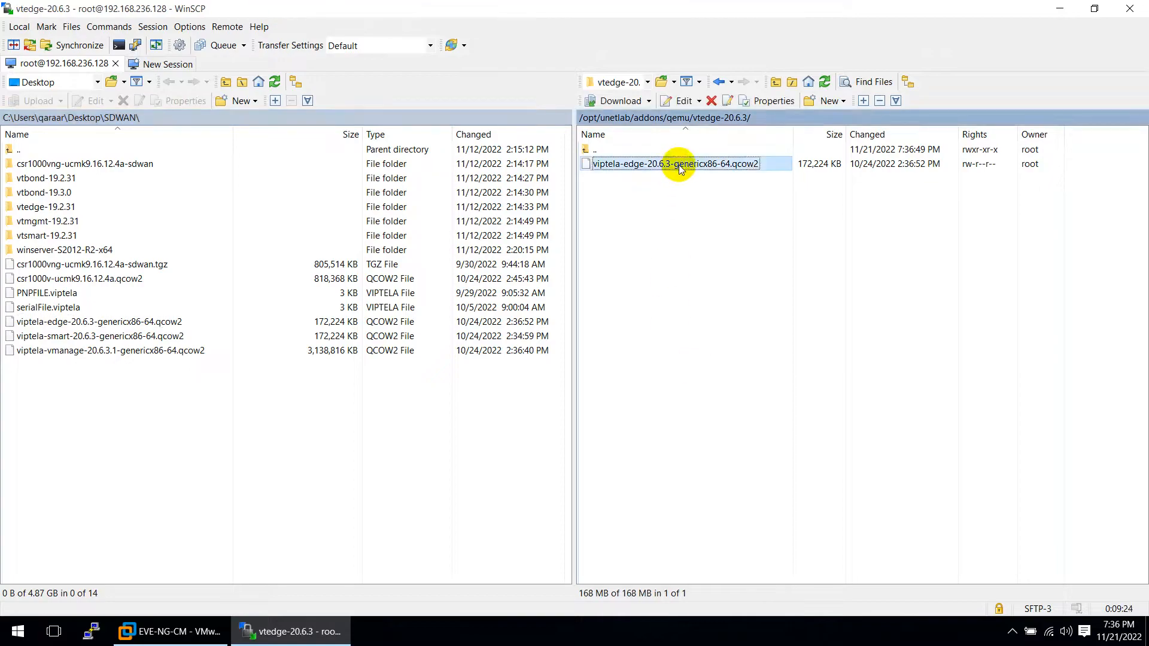
click(678, 165)
key(ctrl+v)
key(Return)
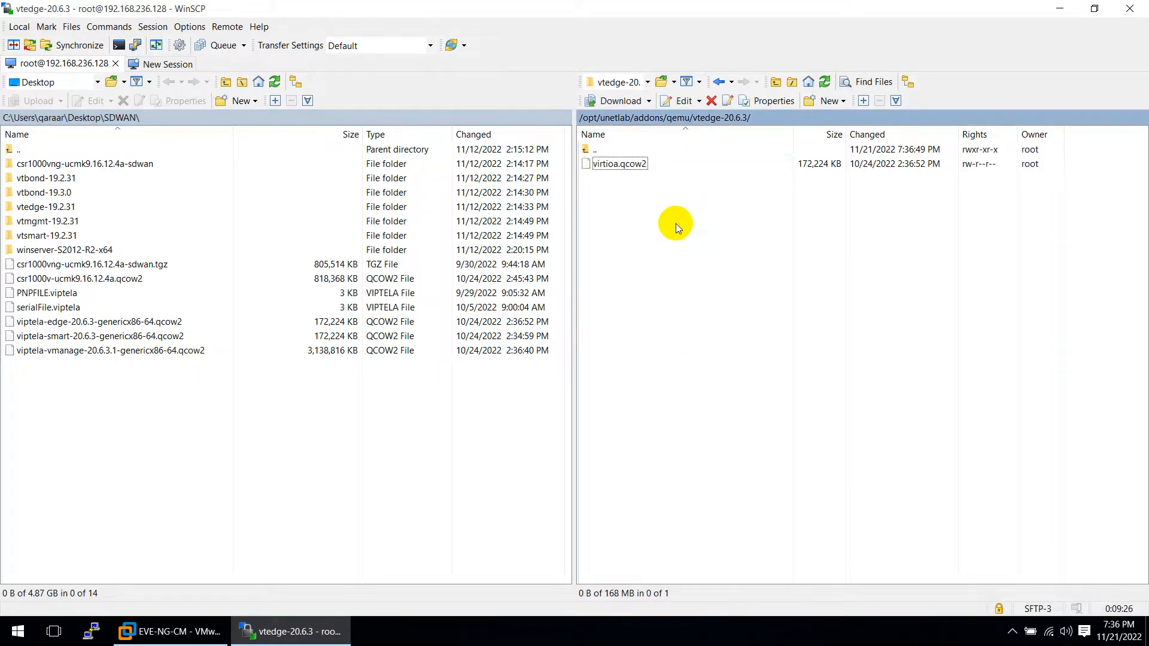
double_click(587, 150)
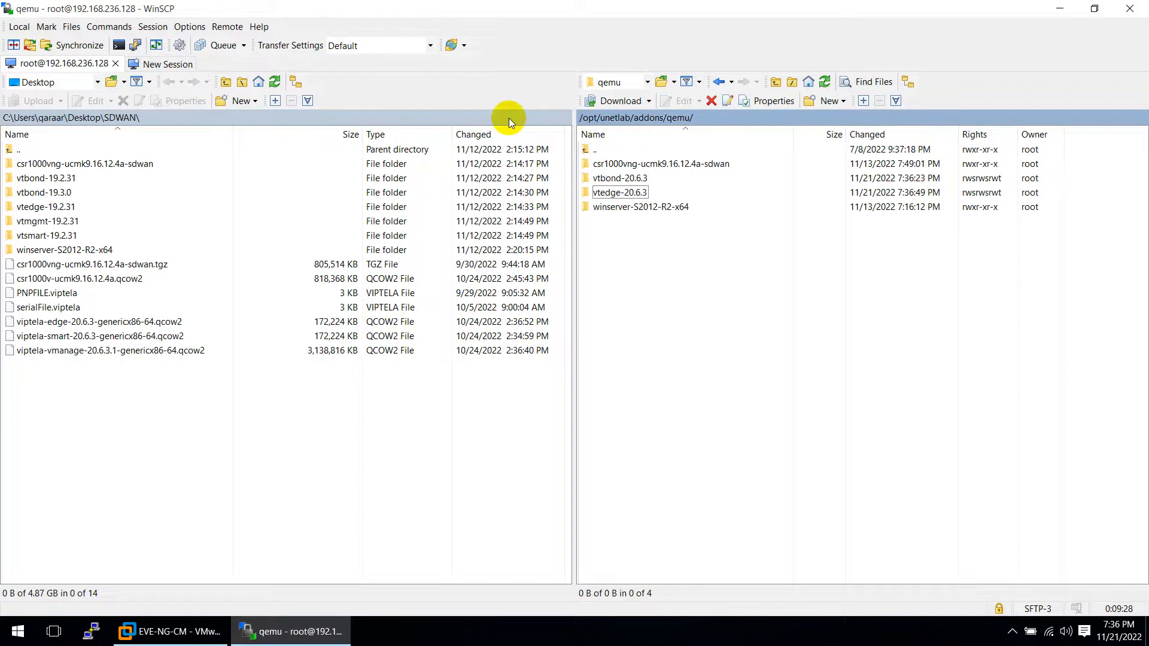
Scroll the PDF guide down to the vtsmart-19.2.31 directory step
mouse_move(464, 6)
click(614, 9)
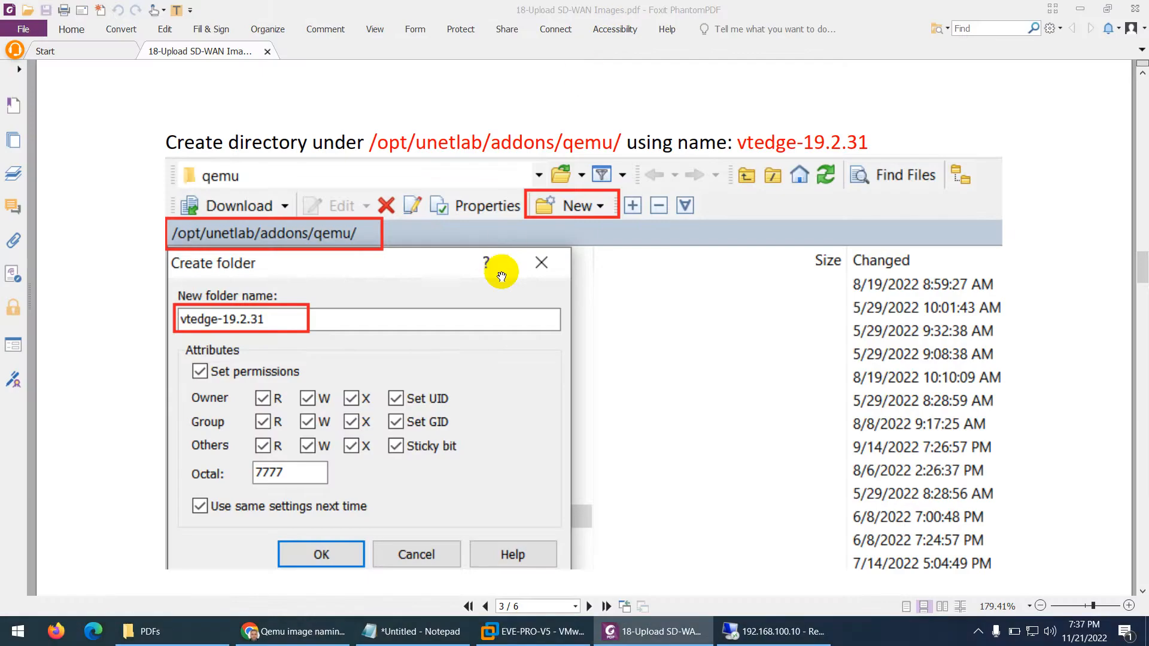
scroll(458, 435, down, 1)
scroll(458, 434, down, 4)
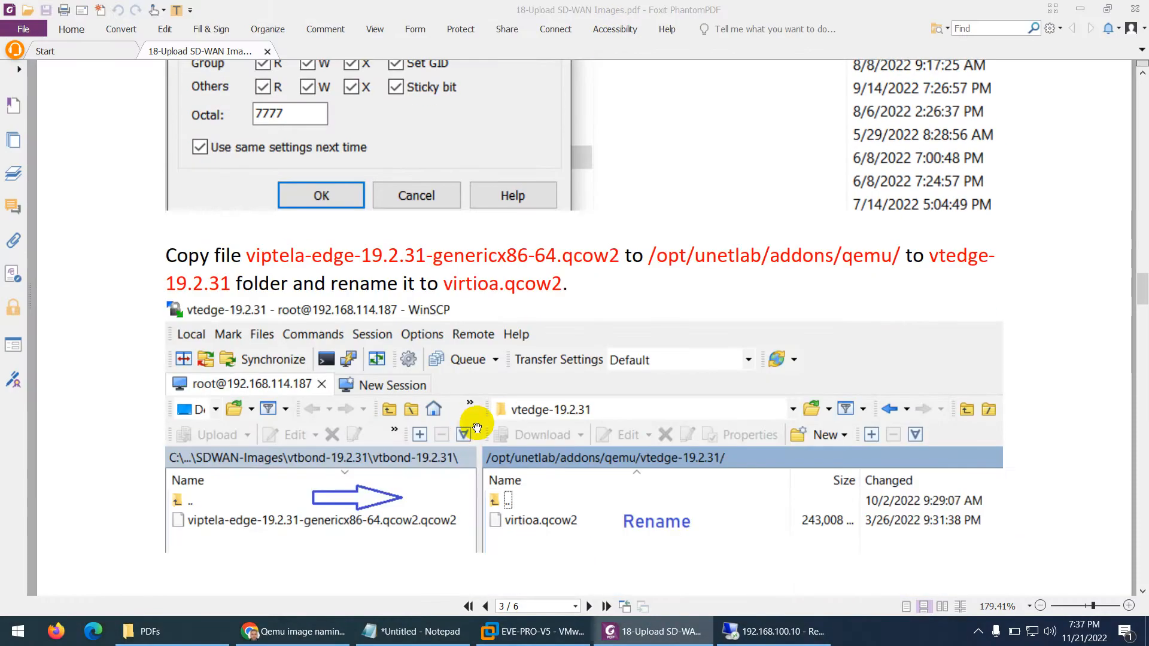
scroll(477, 427, down, 10)
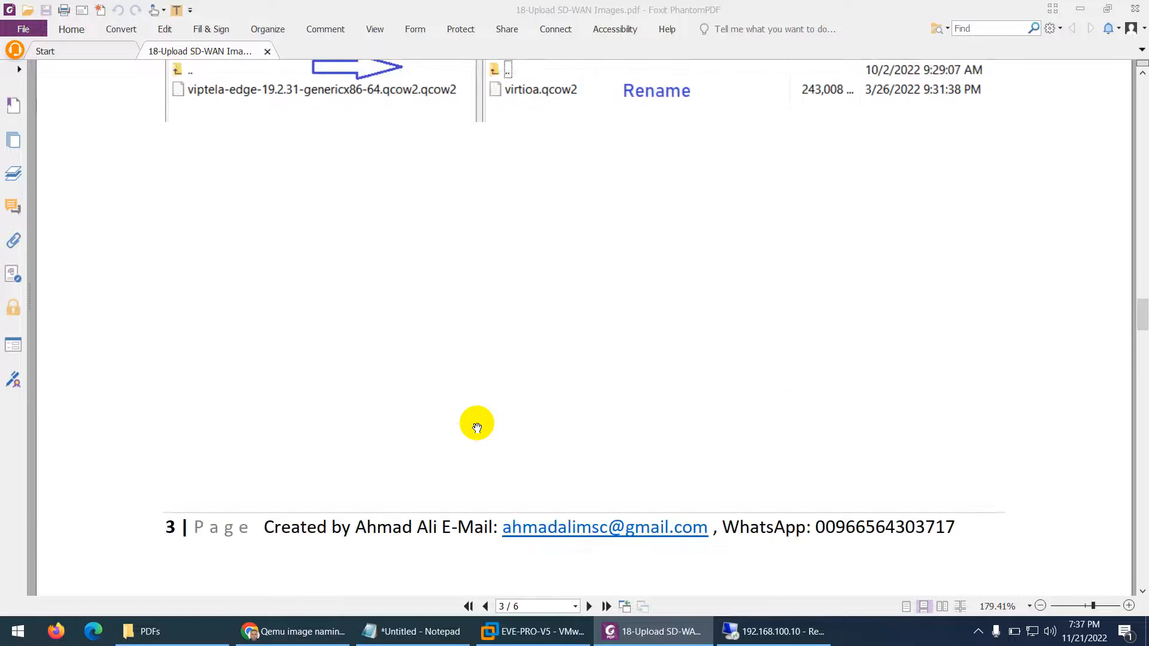
scroll(477, 427, down, 1)
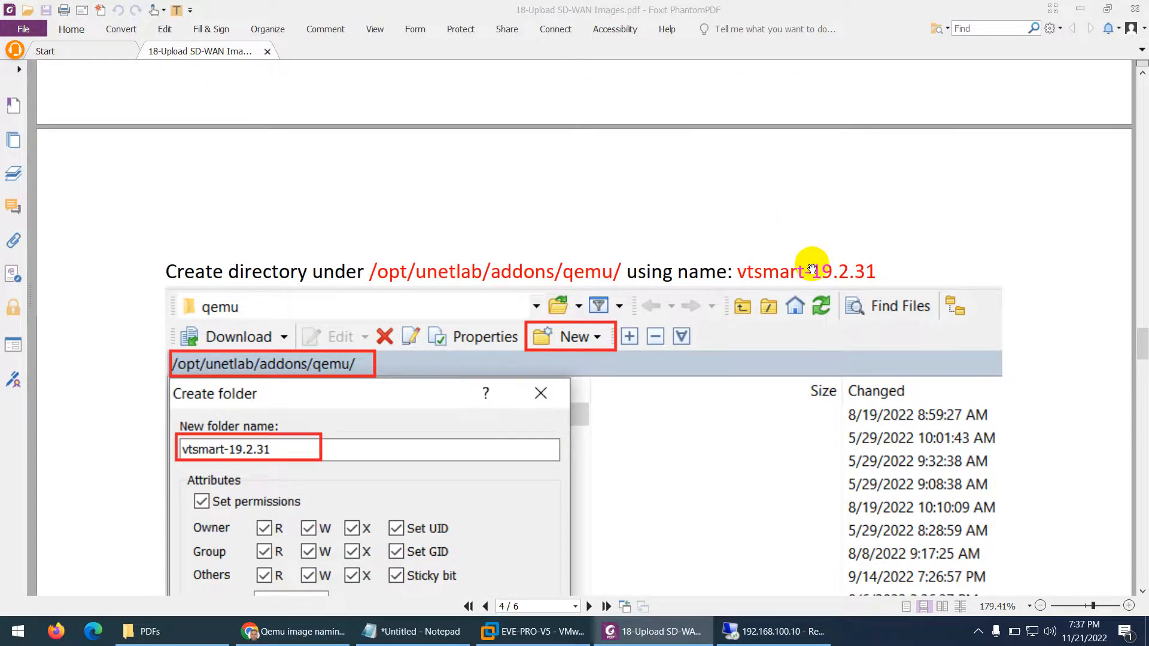
Copy the vtsmart- prefix from EVE-NG's Qemu naming table
scroll(575, 371, down, 2)
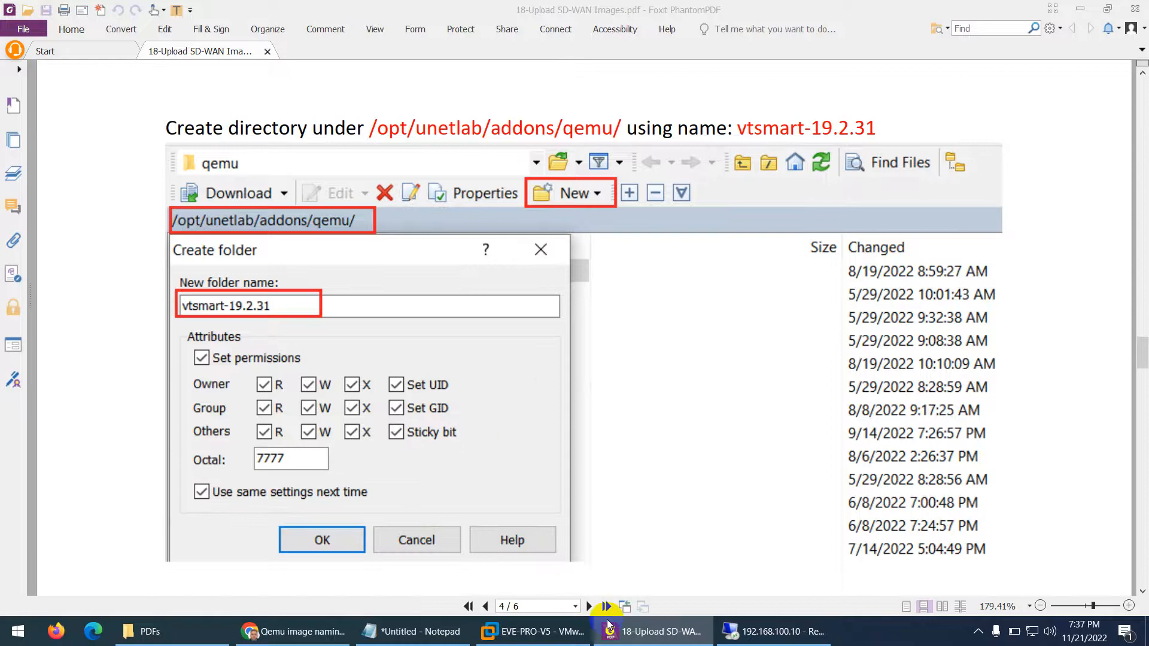
click(293, 631)
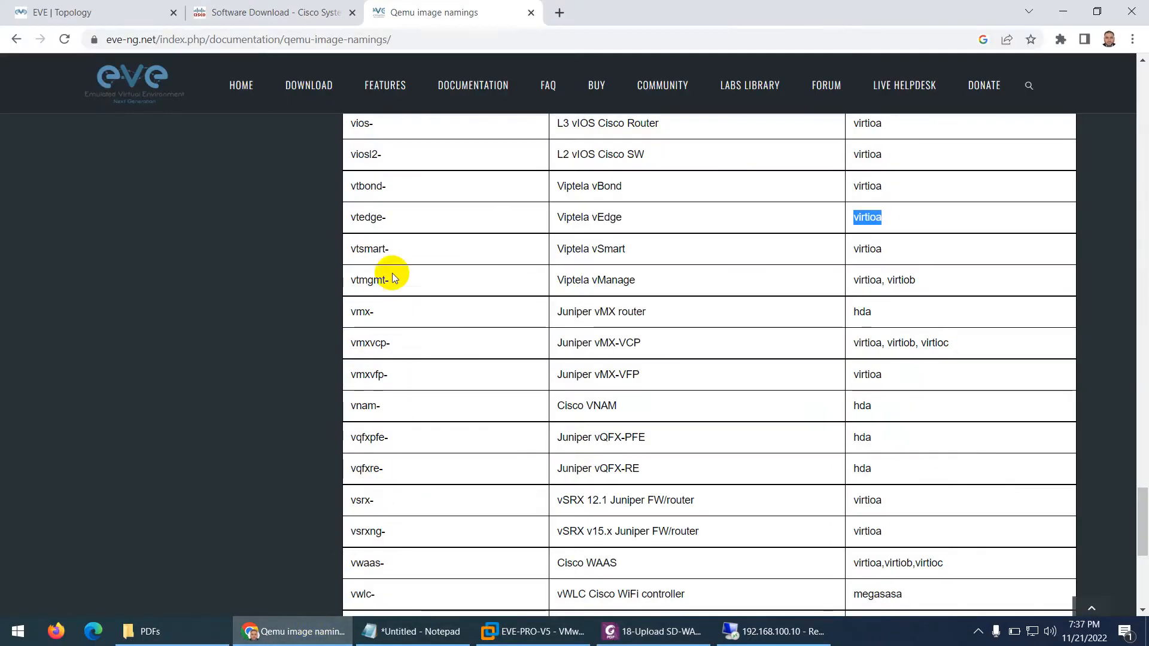
drag(393, 251, 354, 251)
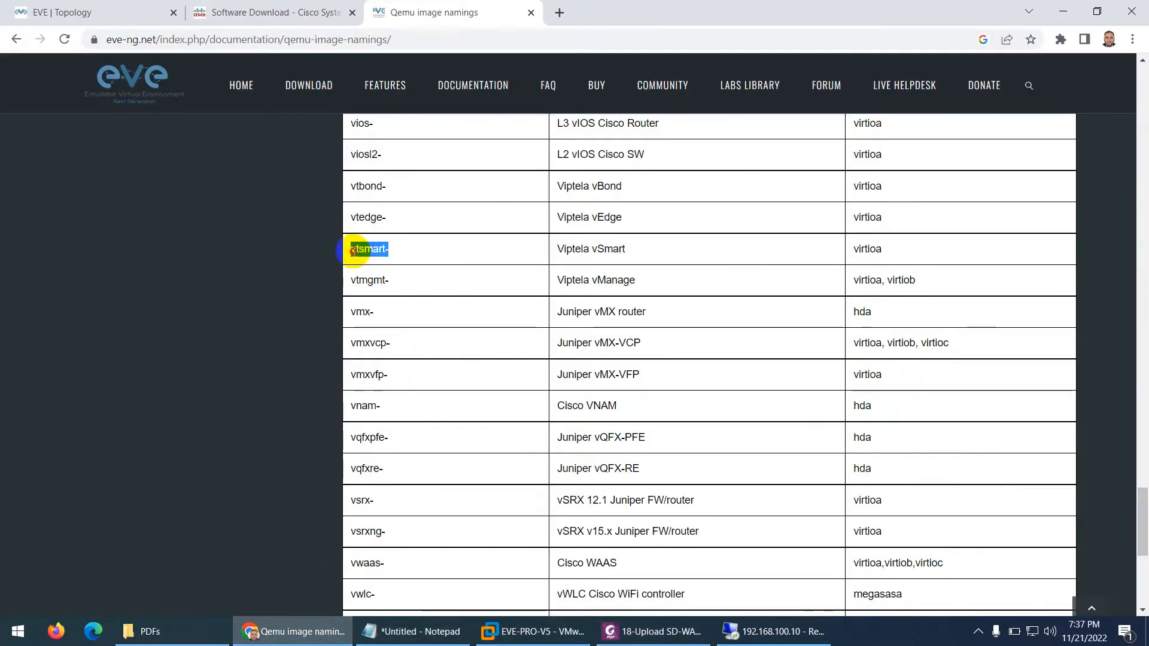
right_click(354, 249)
click(390, 263)
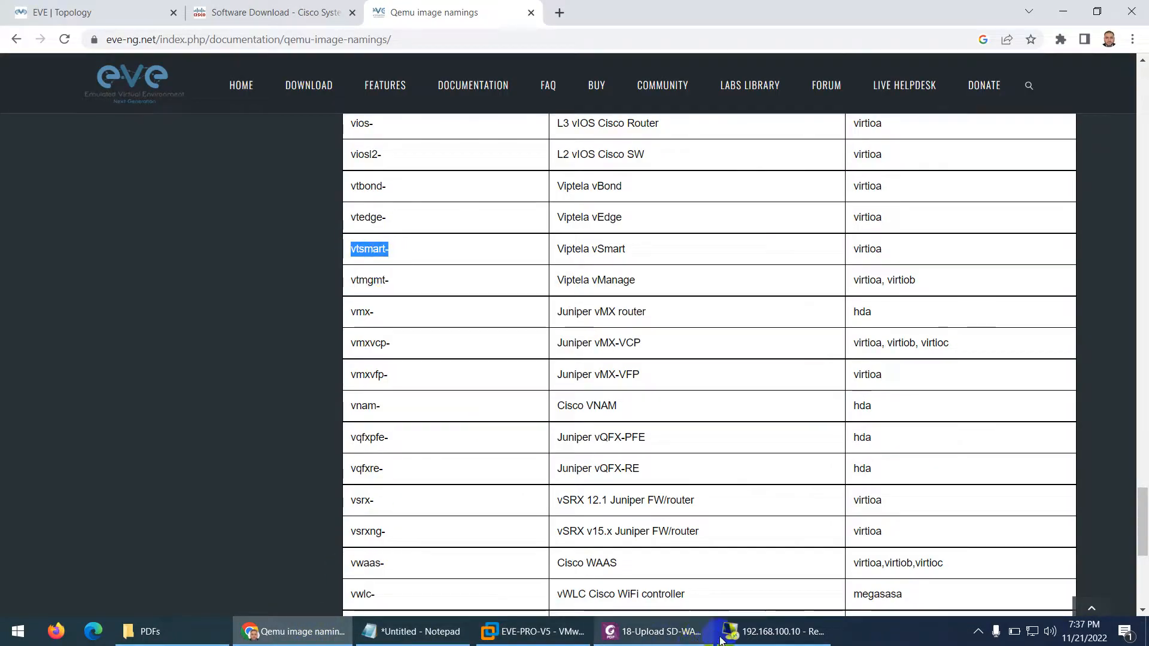
Create the vtsmart-20.6.3 folder under qemu in WinSCP and open it
click(752, 625)
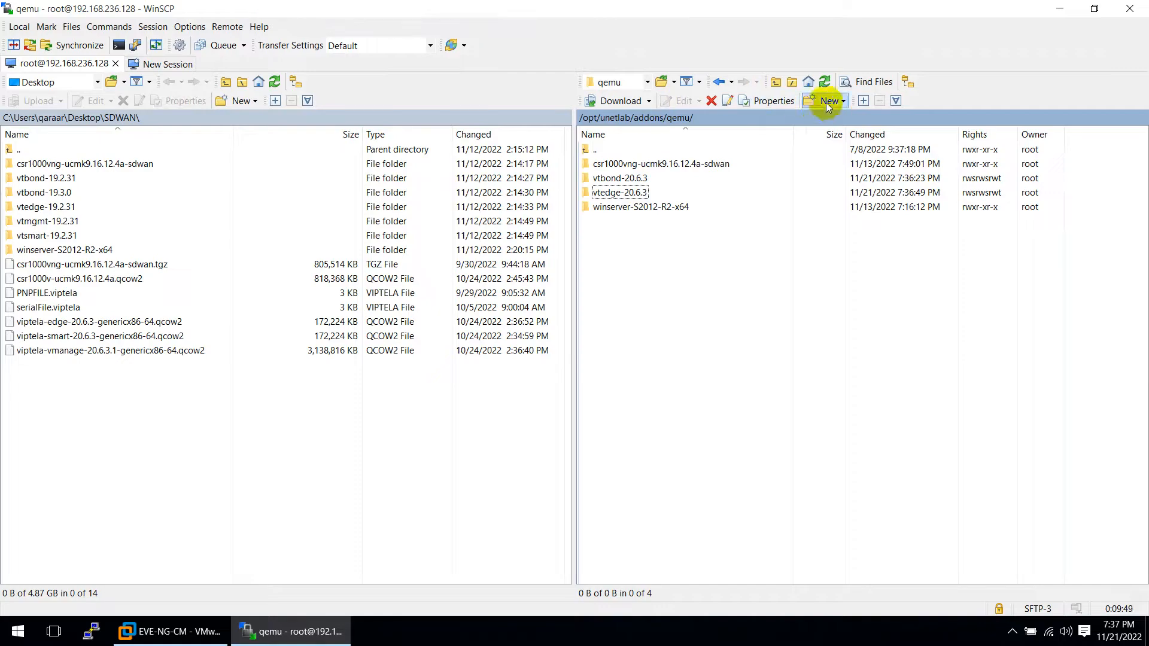
click(828, 101)
click(843, 132)
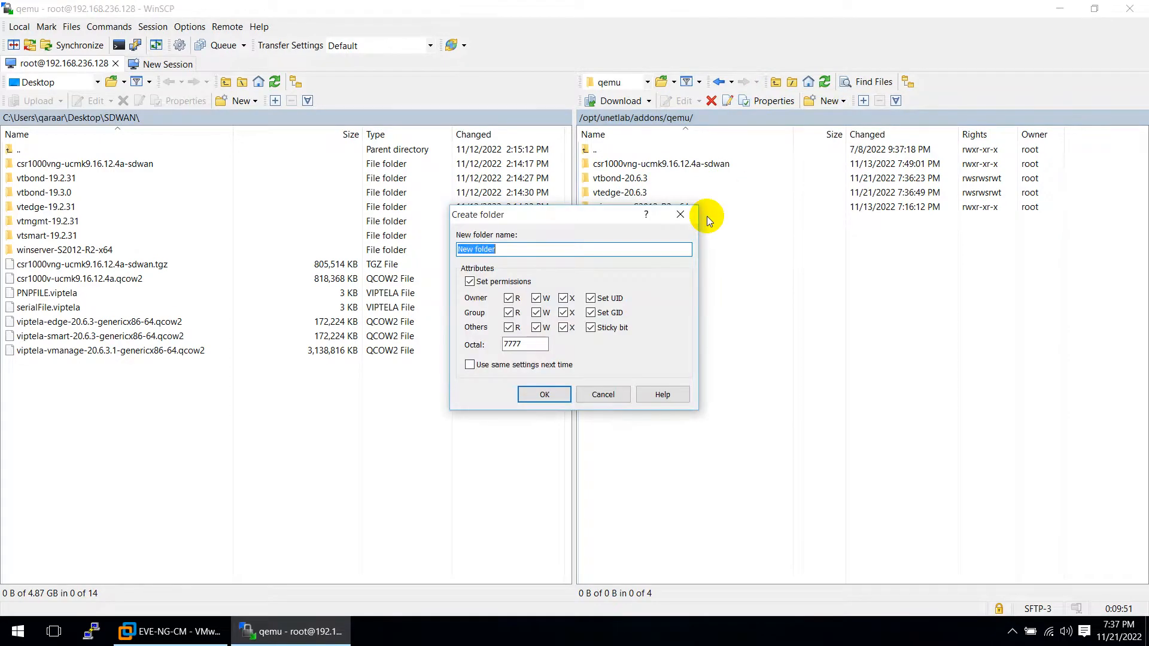
key(ctrl+v)
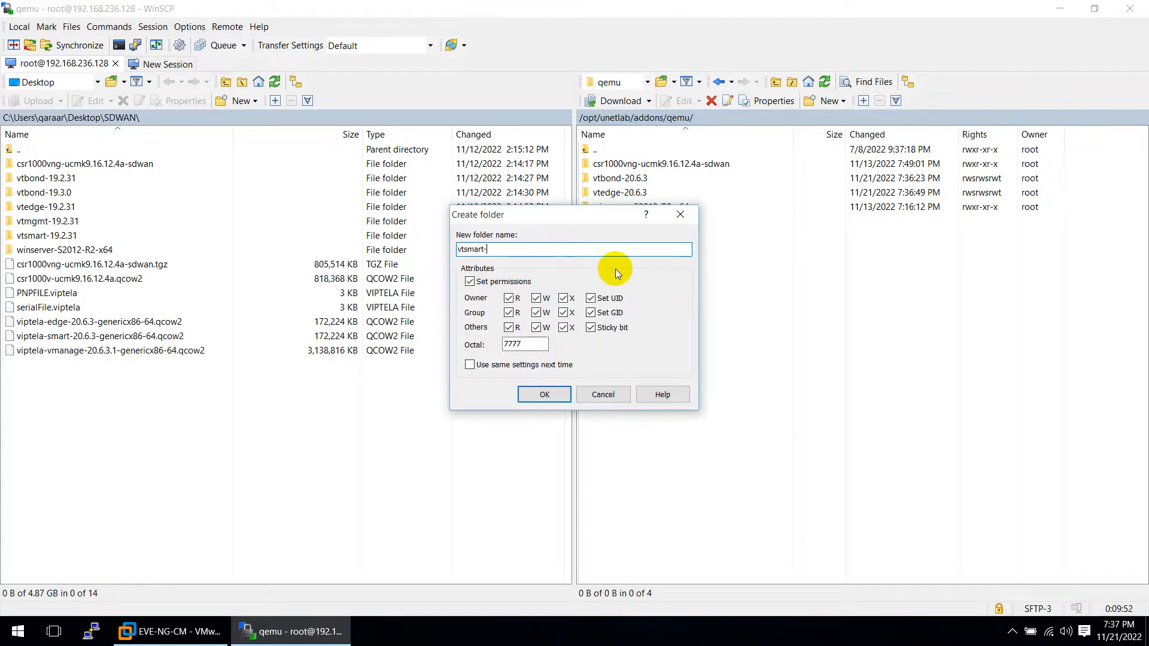
text(20.6.3)
click(544, 394)
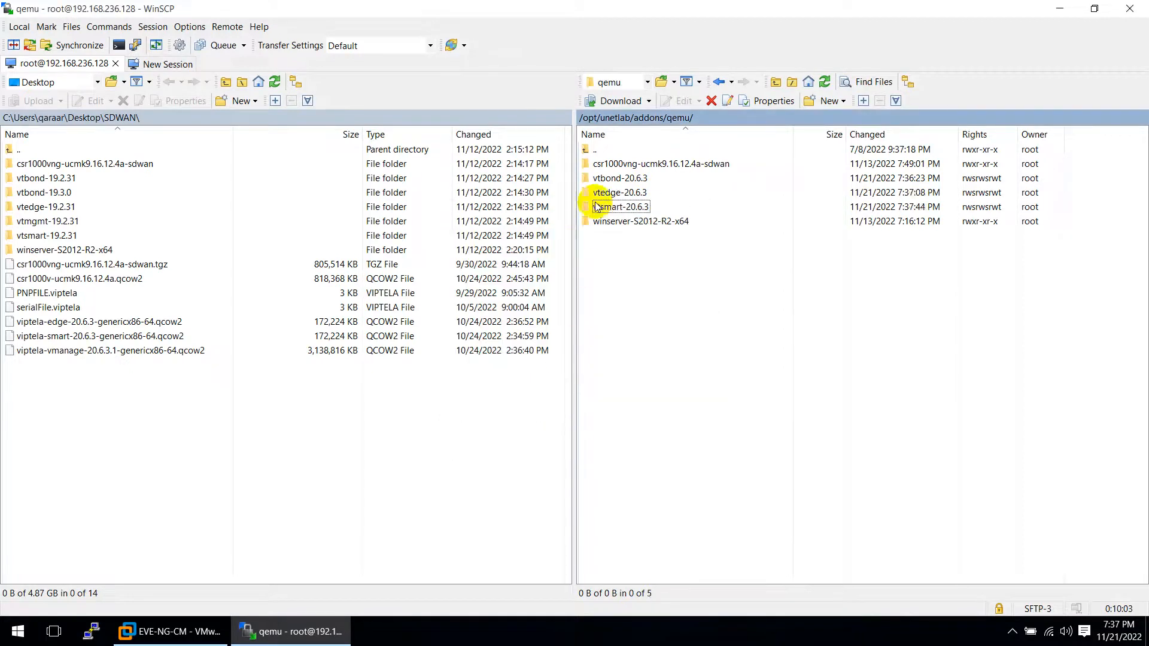
double_click(604, 207)
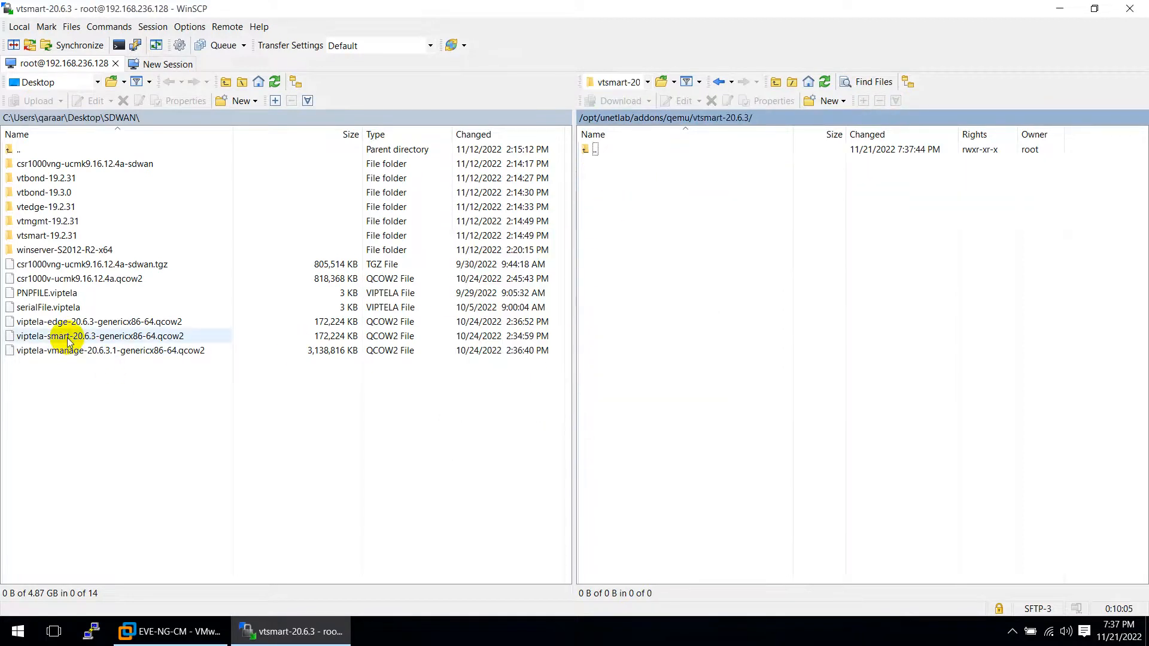
Upload the viptela-smart-20.6.3 image into the vtsmart-20.6.3 folder
click(40, 337)
drag(40, 338, 592, 236)
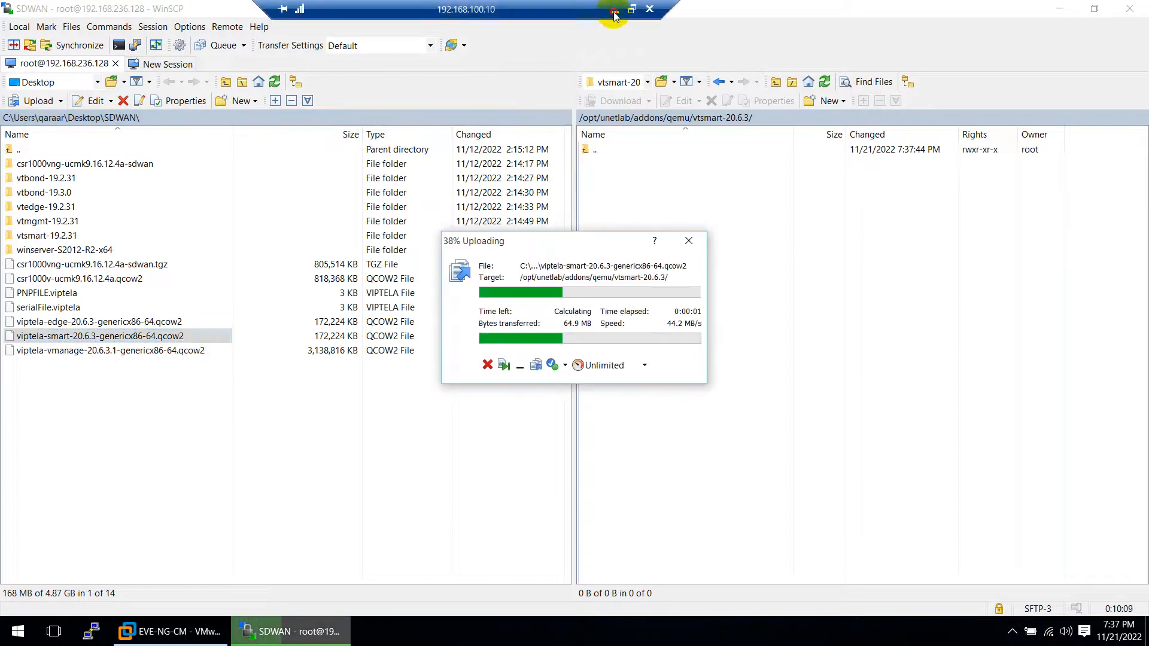
click(615, 9)
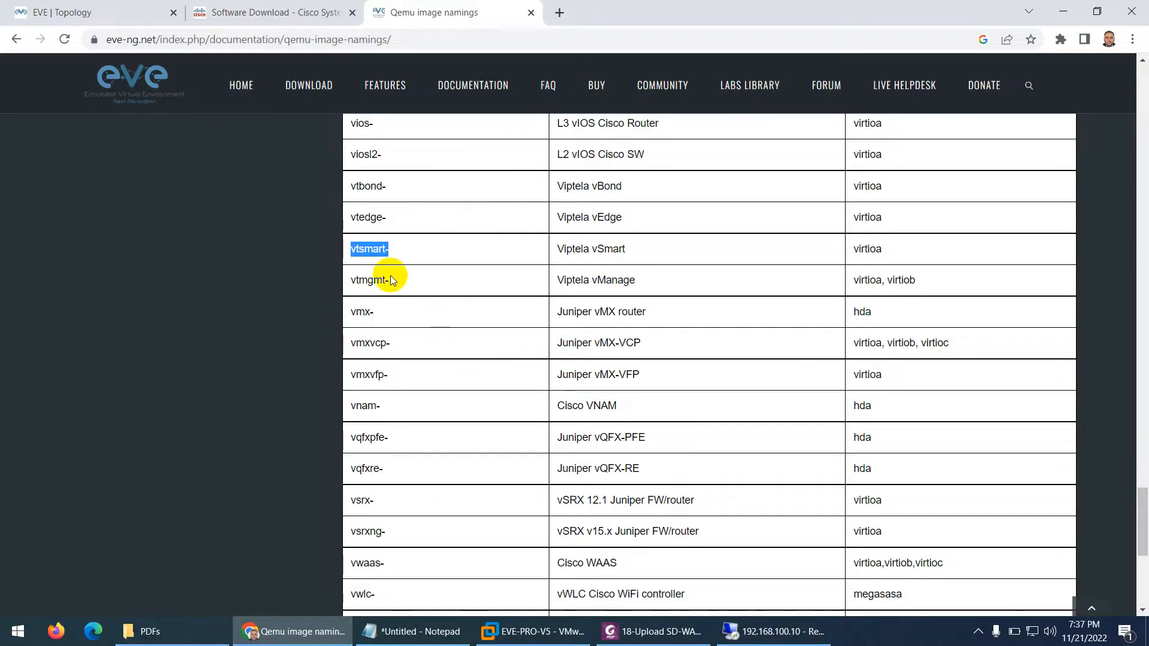
Copy the vtmgmt- prefix from the EVE-NG Qemu naming table
drag(392, 280, 352, 282)
right_click(354, 280)
click(372, 290)
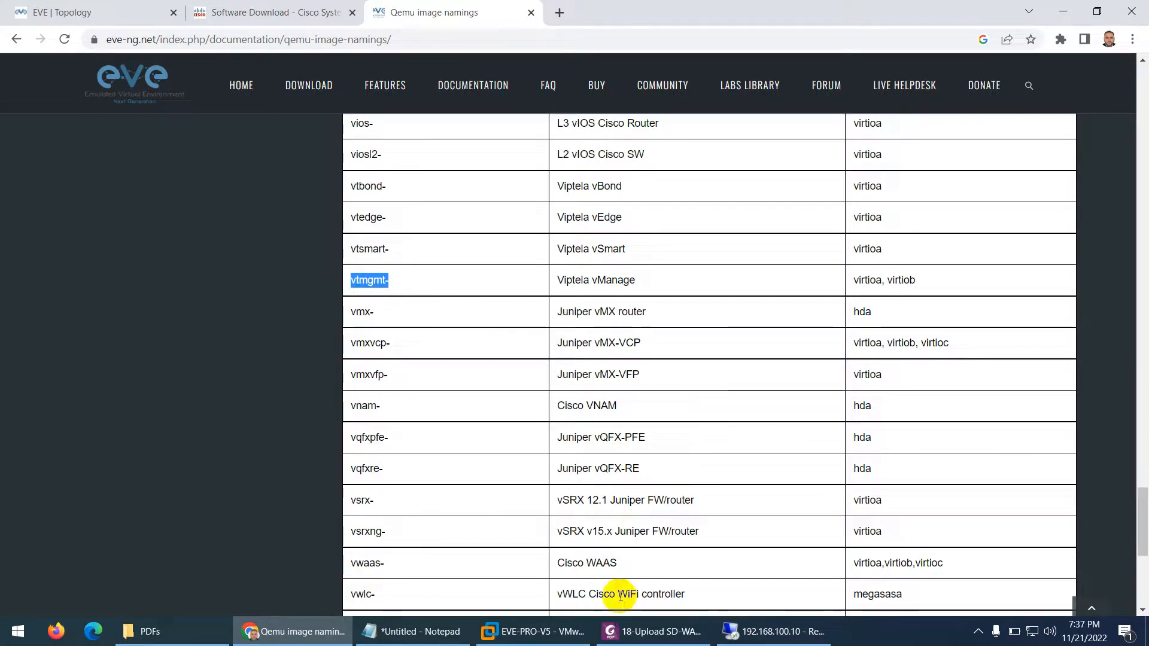
click(744, 633)
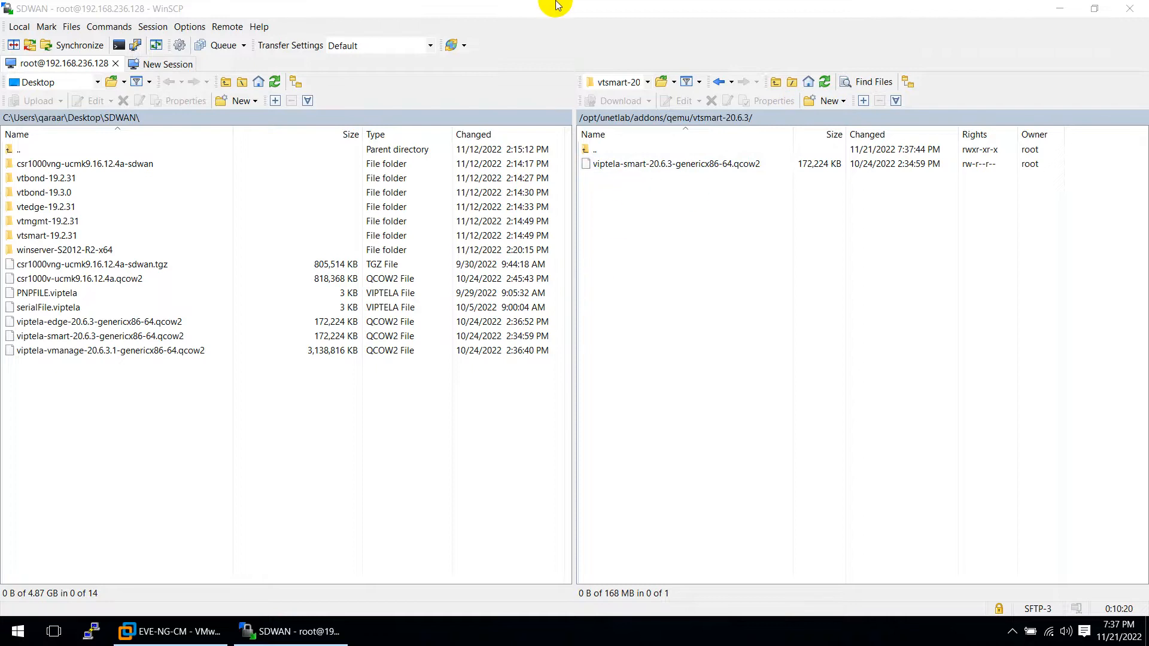
Copy the disk name virtioa from the vSmart row of the naming table
click(614, 9)
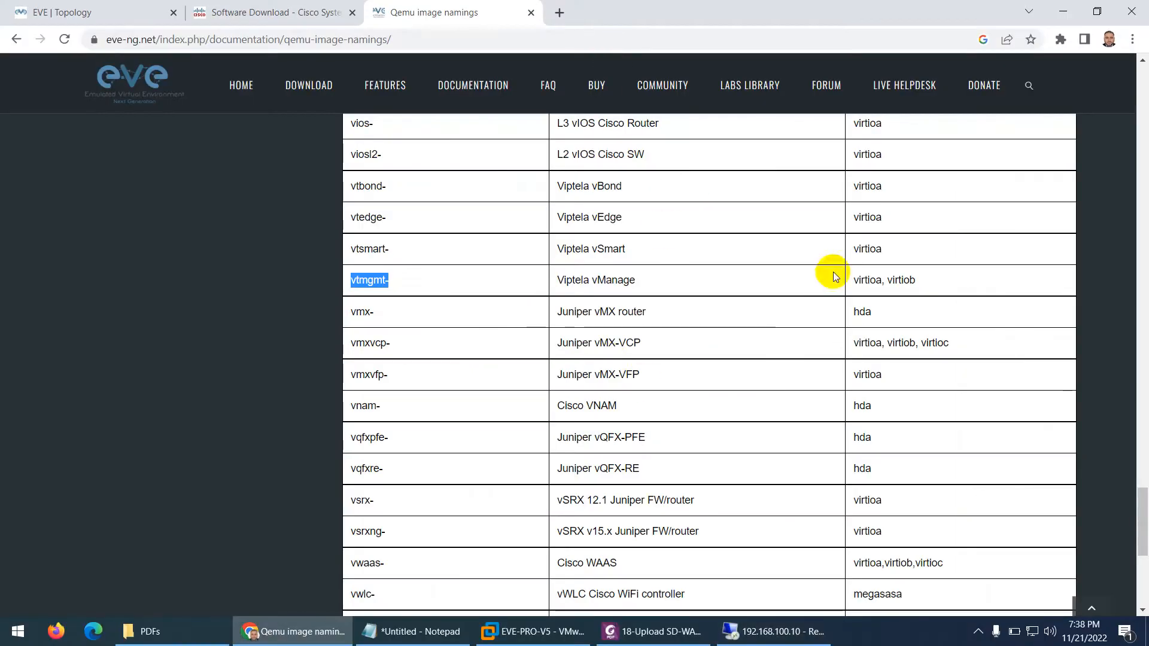
drag(880, 249, 855, 250)
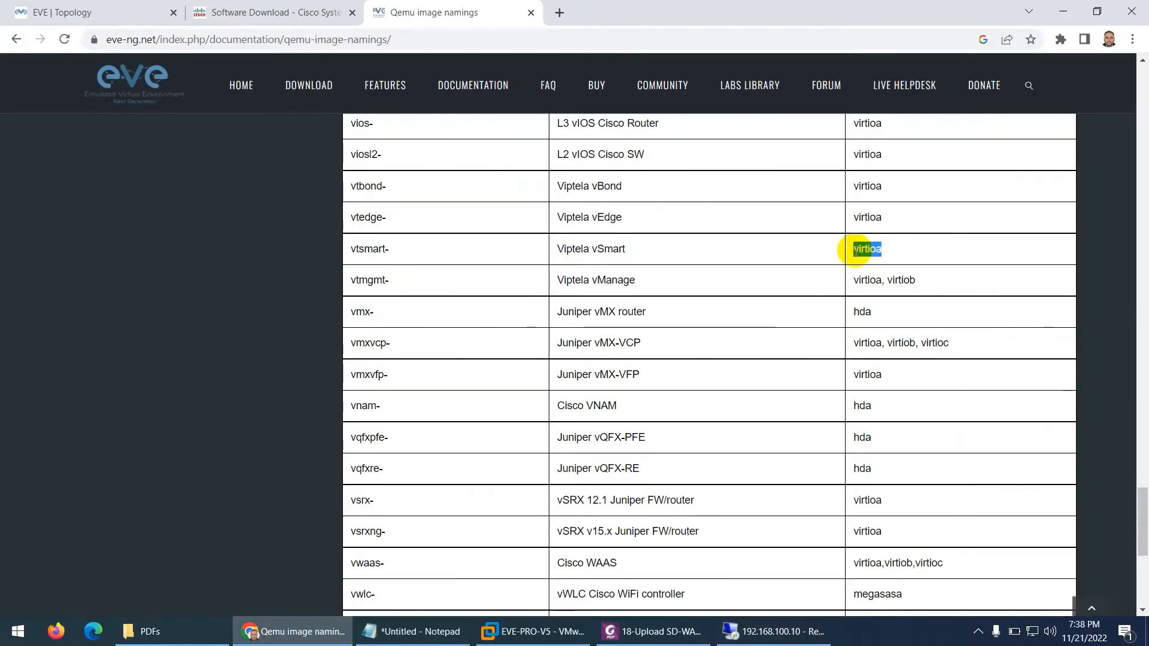
right_click(857, 251)
click(864, 259)
Rename the uploaded vSmart image to virtioa.qcow2
click(778, 631)
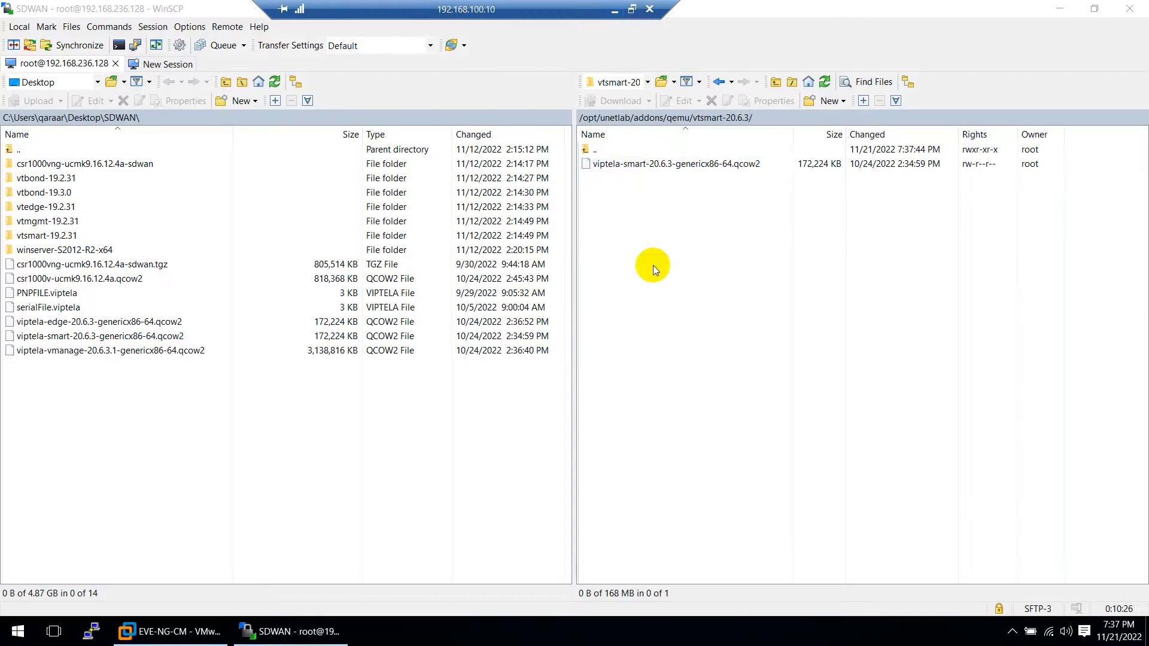
click(662, 165)
key(F2)
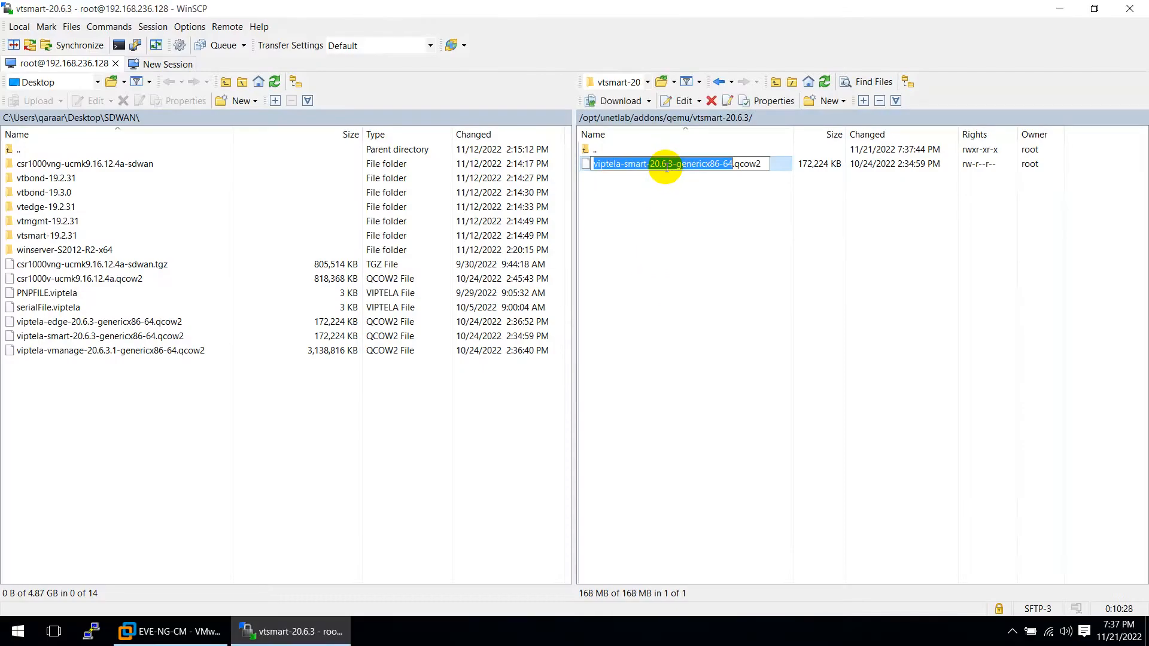
key(ctrl+v)
click(584, 152)
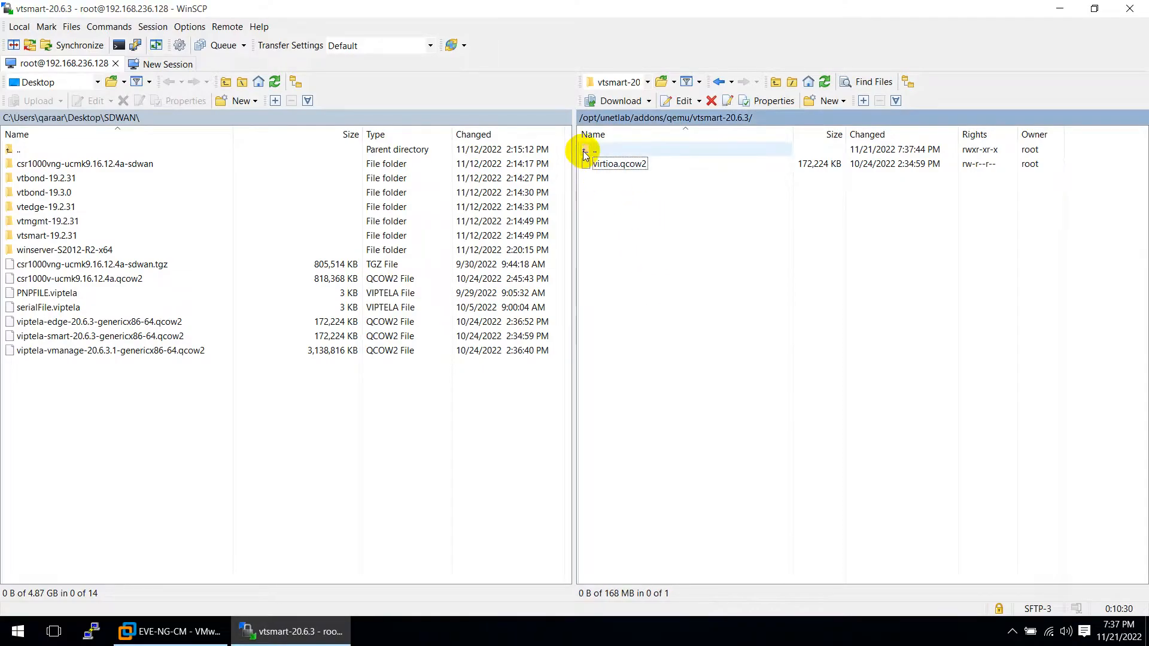
Create a vtmgmt-20.6.3 folder under qemu and upload the vManage image into it
double_click(585, 151)
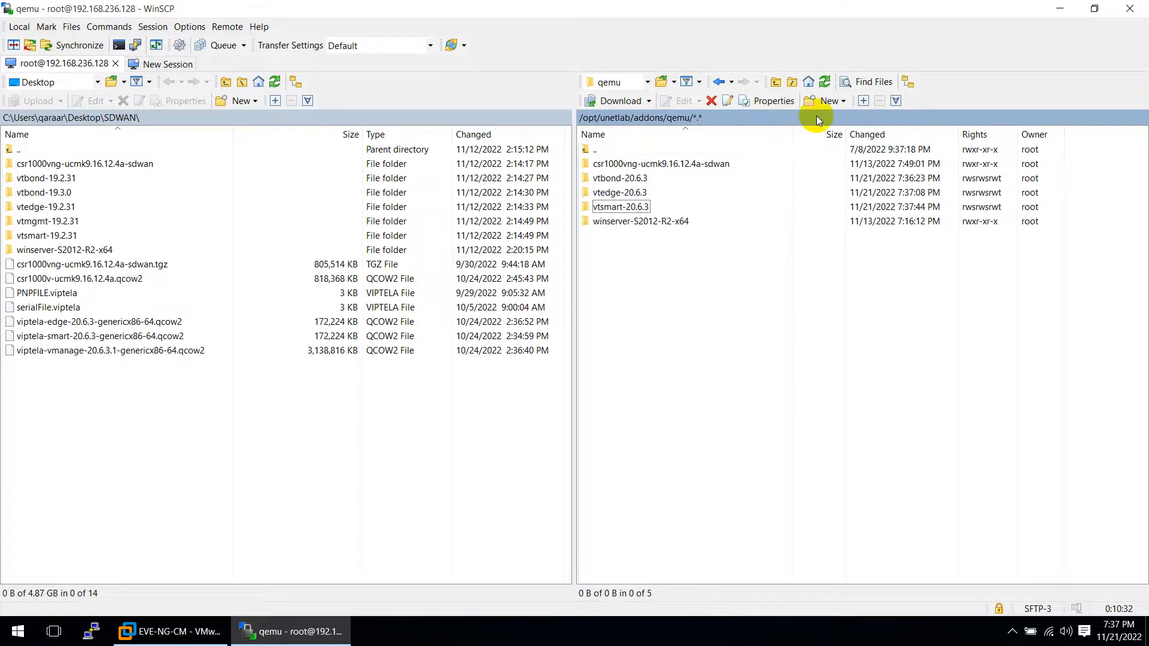
click(828, 100)
click(828, 132)
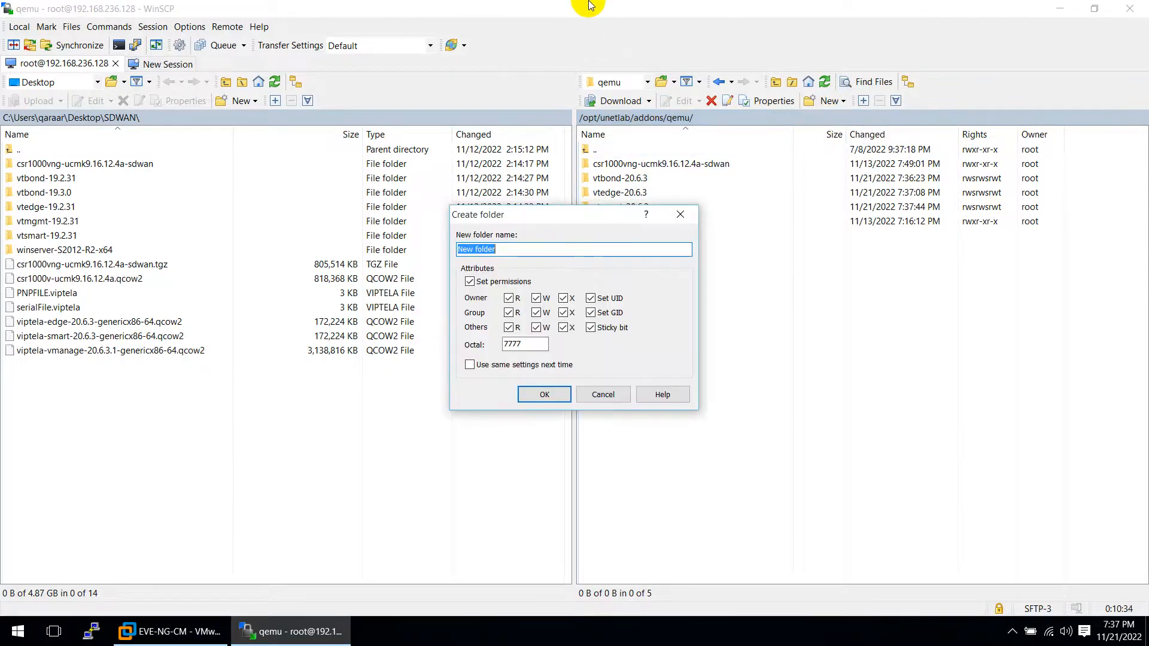
click(614, 10)
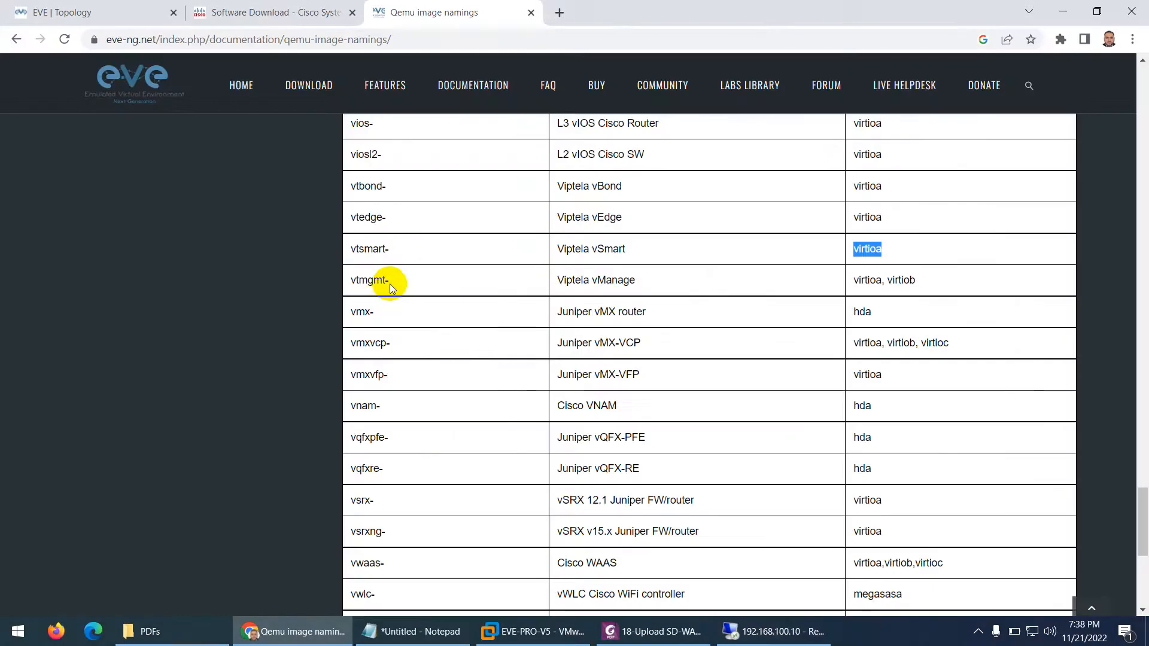
drag(389, 281, 354, 284)
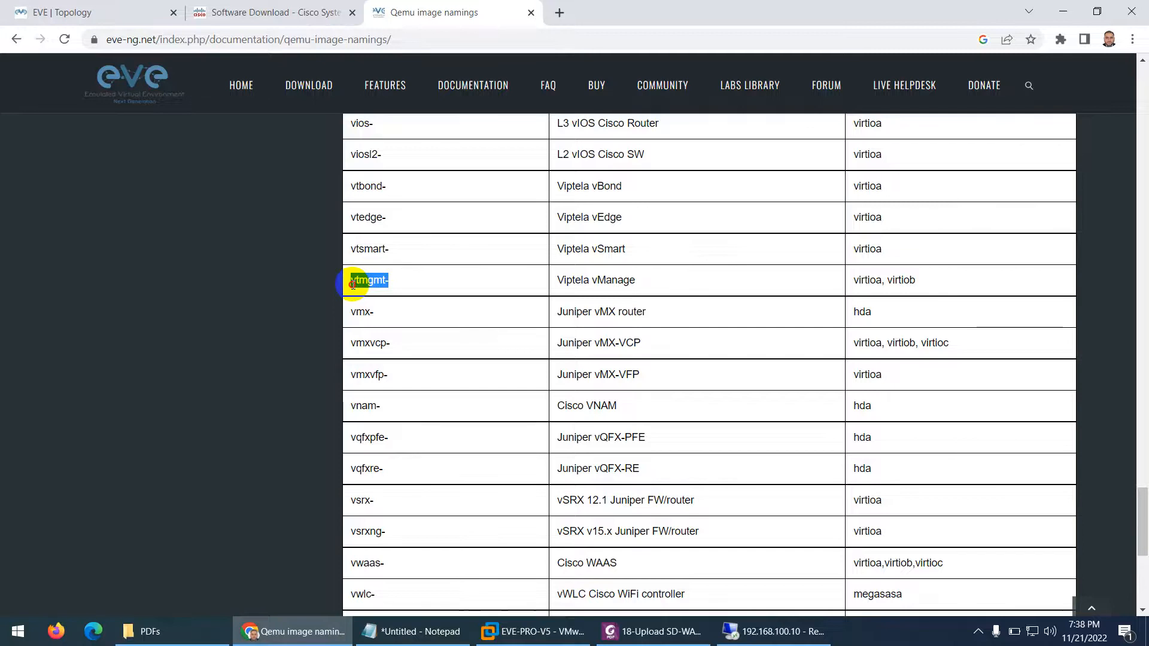
right_click(355, 286)
click(377, 293)
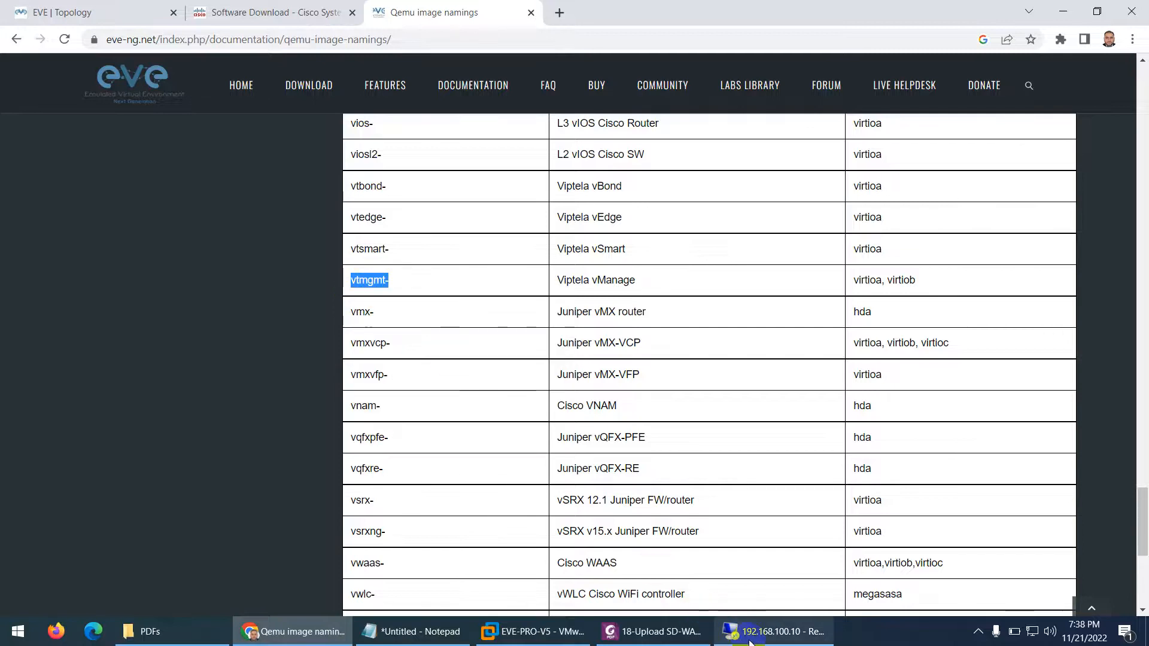
click(772, 631)
key(ctrl+v)
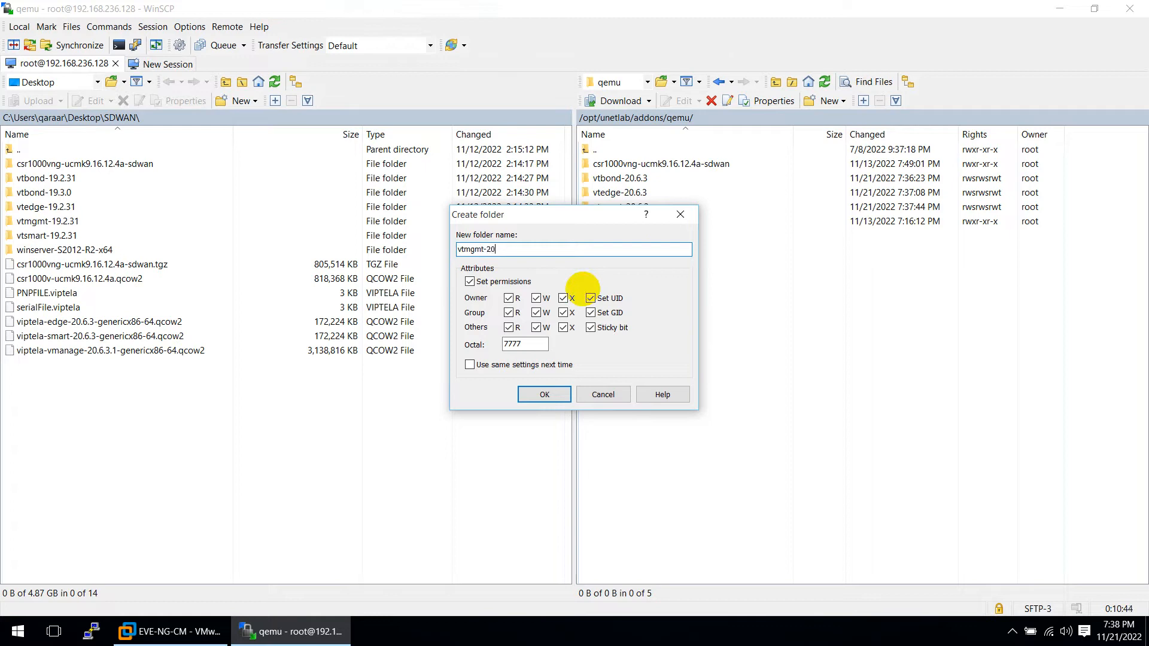
click(545, 395)
double_click(611, 207)
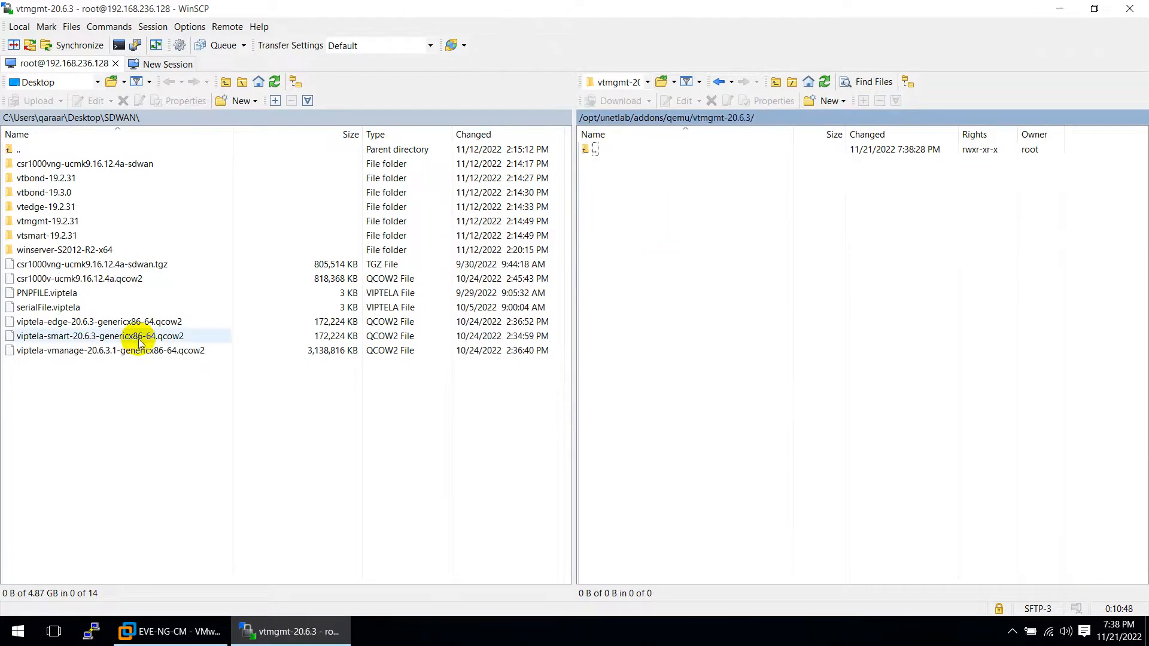
drag(54, 352, 641, 260)
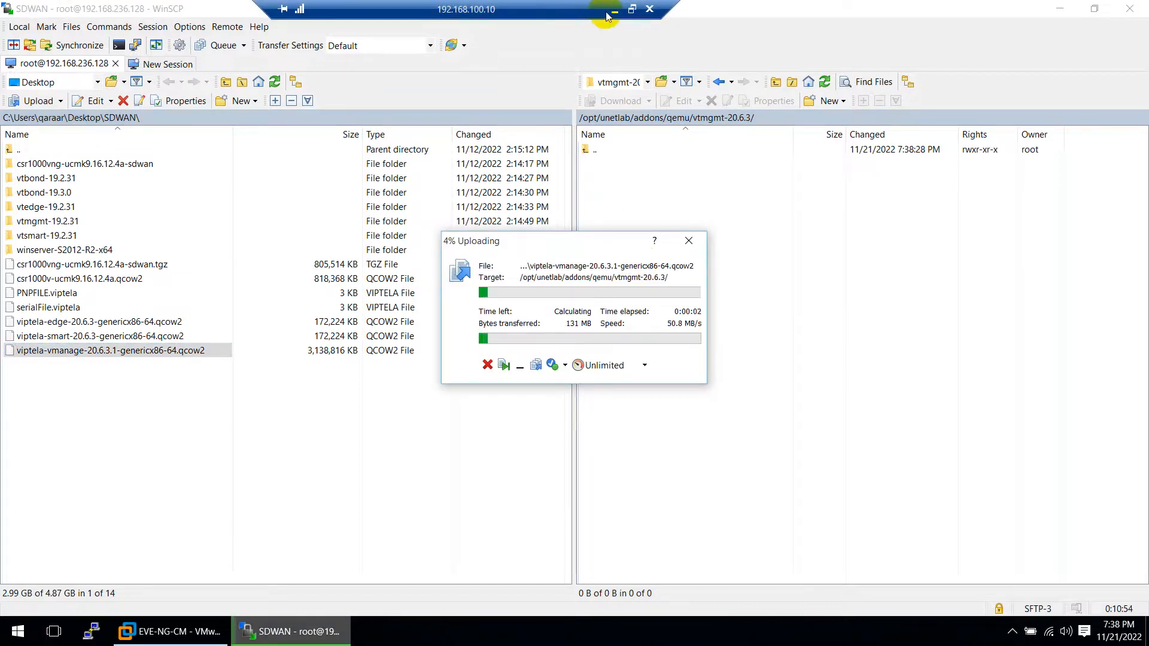
Copy virtioa from the vManage row of the naming table and check the vManage upload progress
click(608, 10)
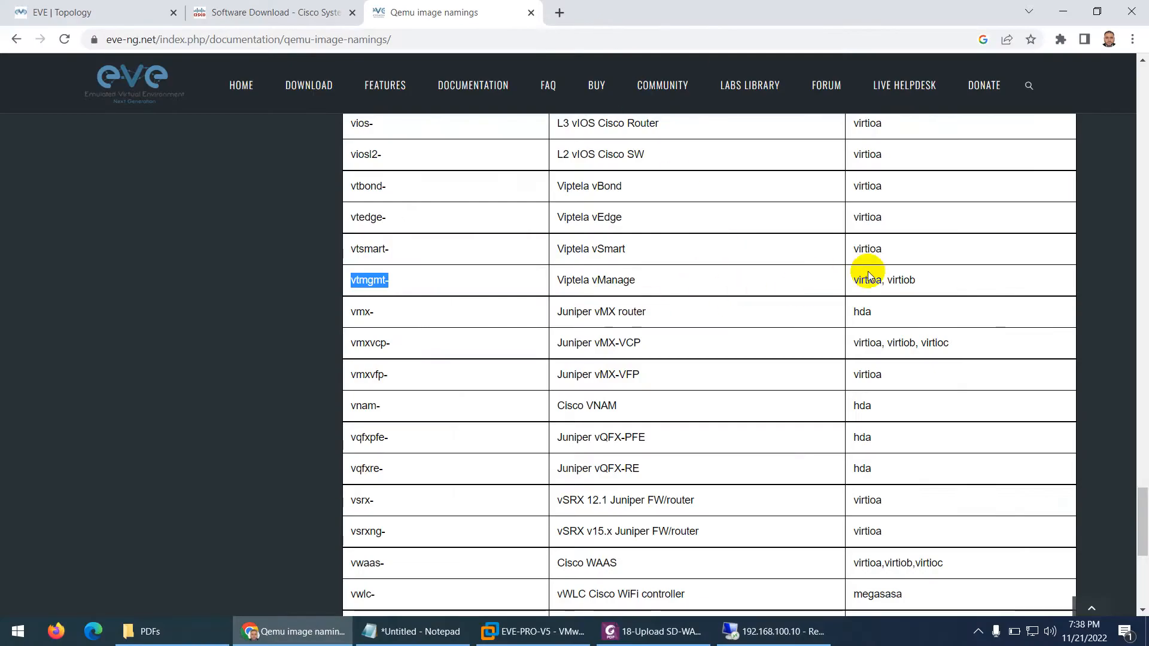
drag(881, 279, 868, 281)
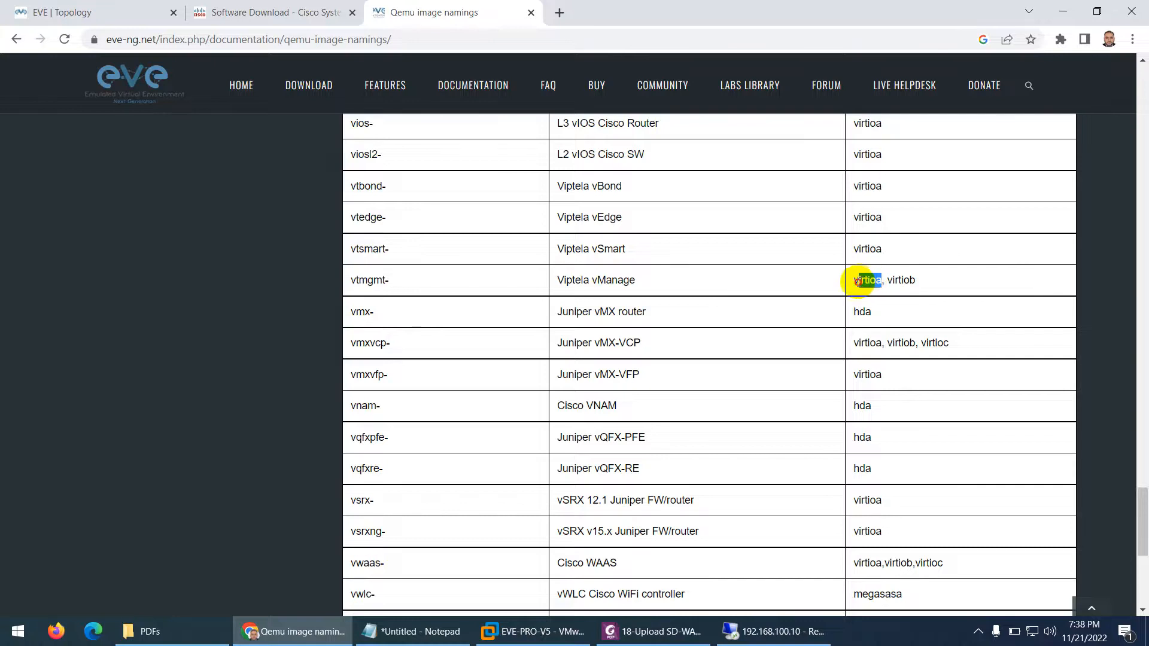
right_click(856, 281)
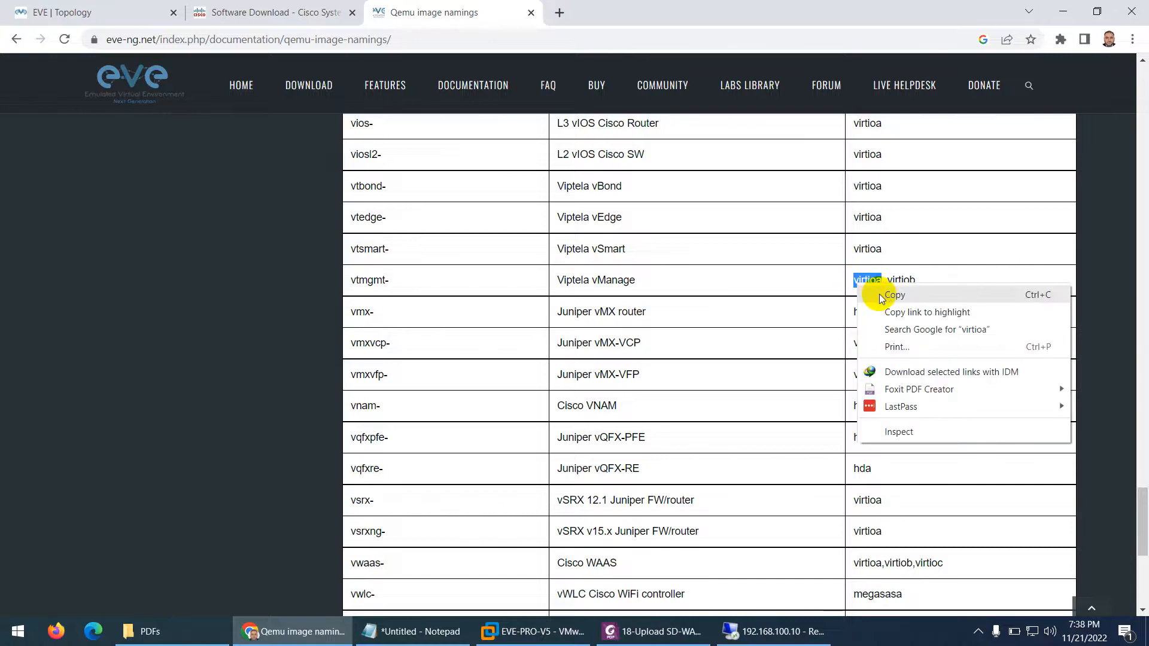
click(884, 297)
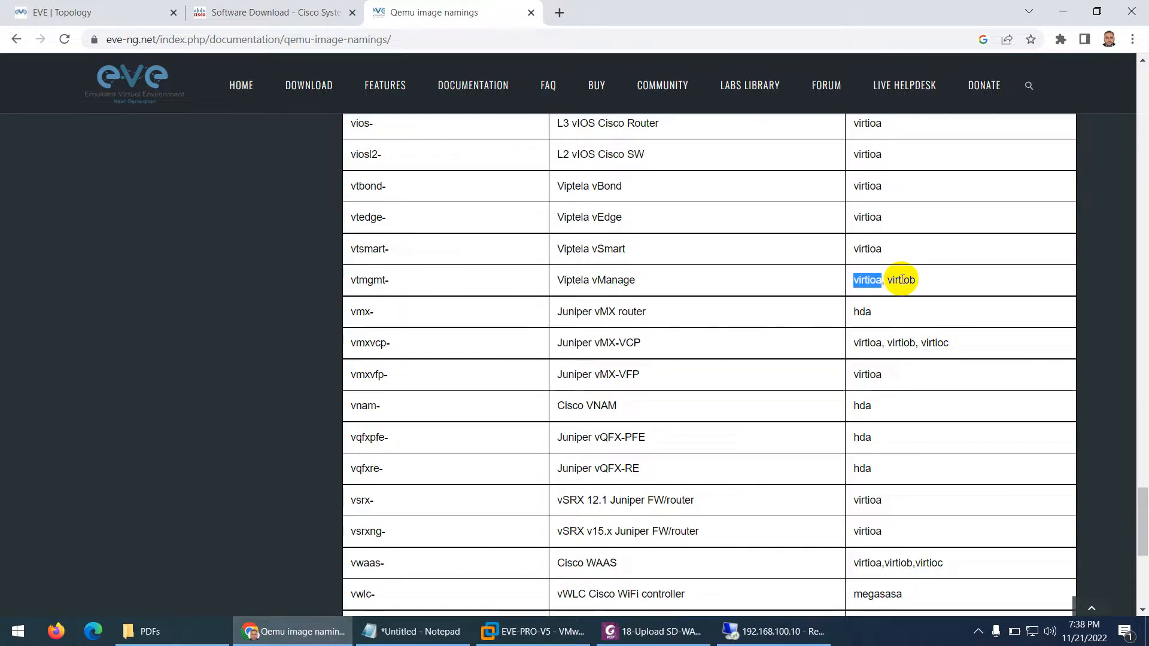
click(777, 632)
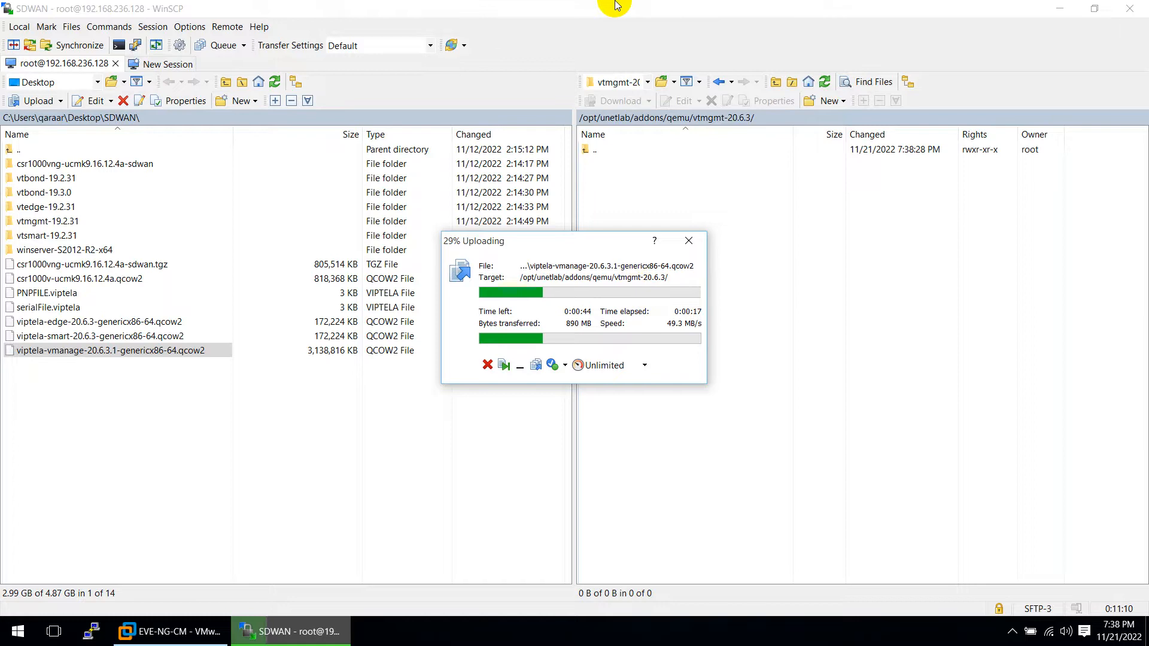
click(617, 7)
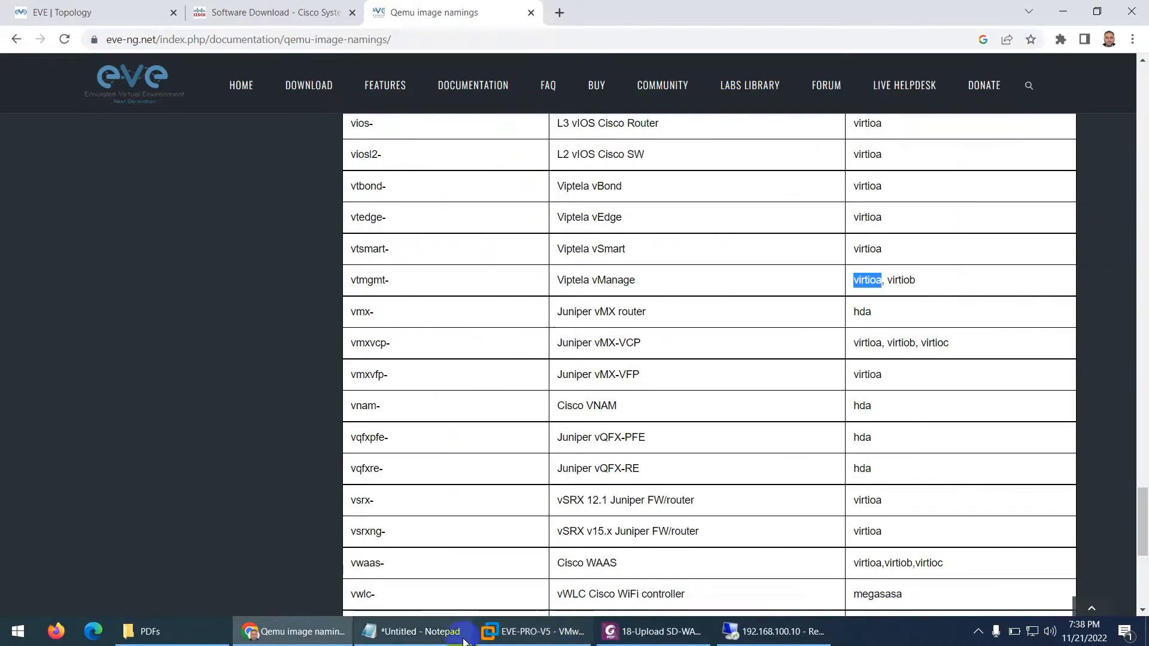
click(658, 631)
Scroll the guide to page 5 and highlight virtiob in the 100G qemu-img create command
scroll(532, 368, down, 3)
scroll(535, 370, down, 15)
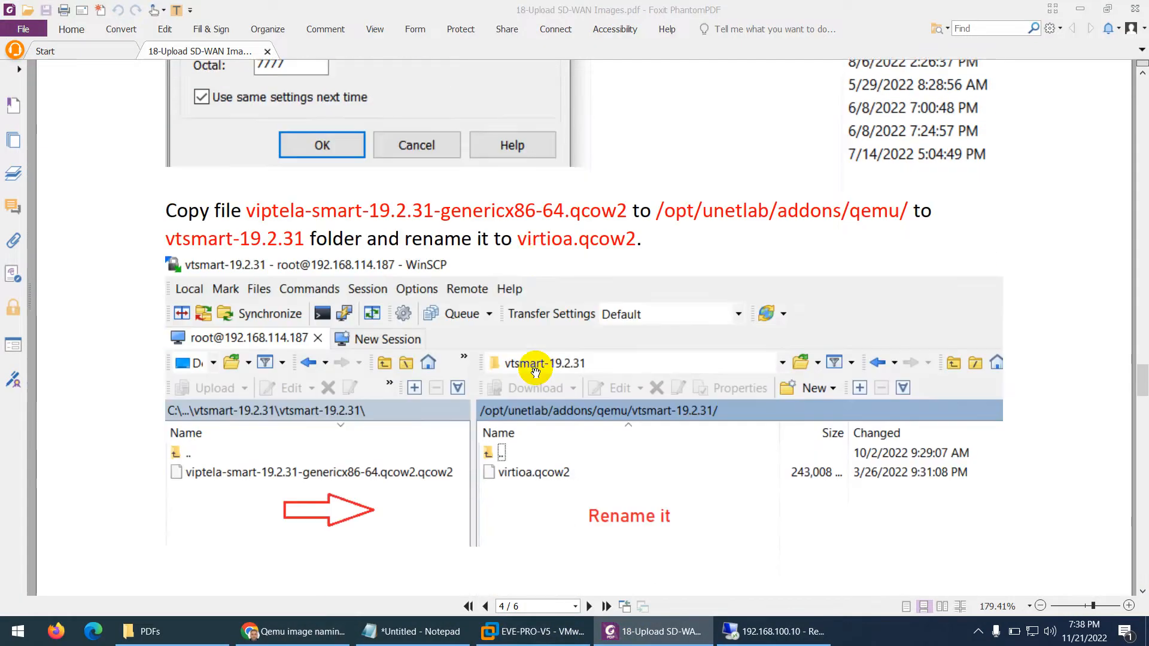
scroll(535, 372, down, 18)
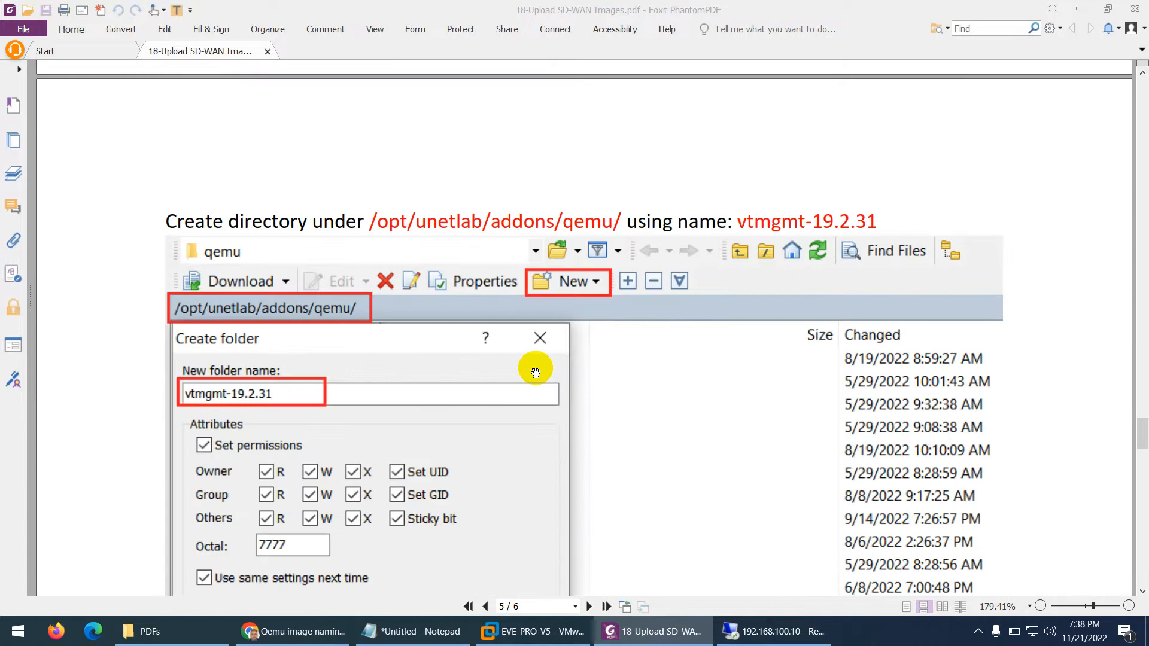
scroll(535, 373, down, 7)
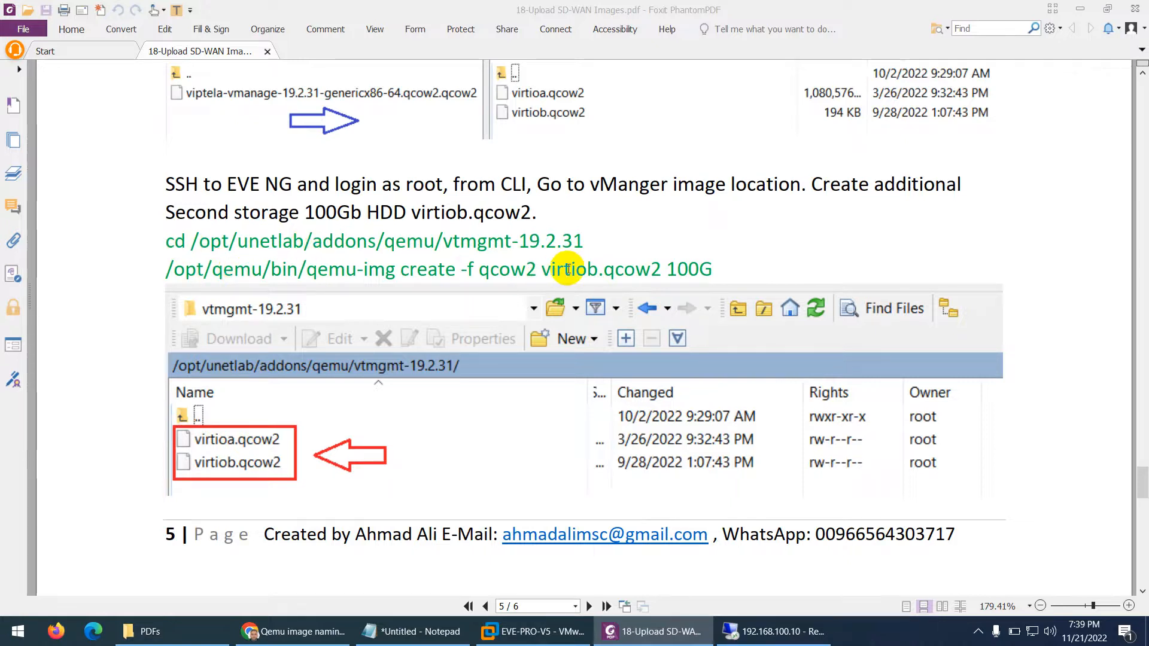
drag(596, 269, 548, 269)
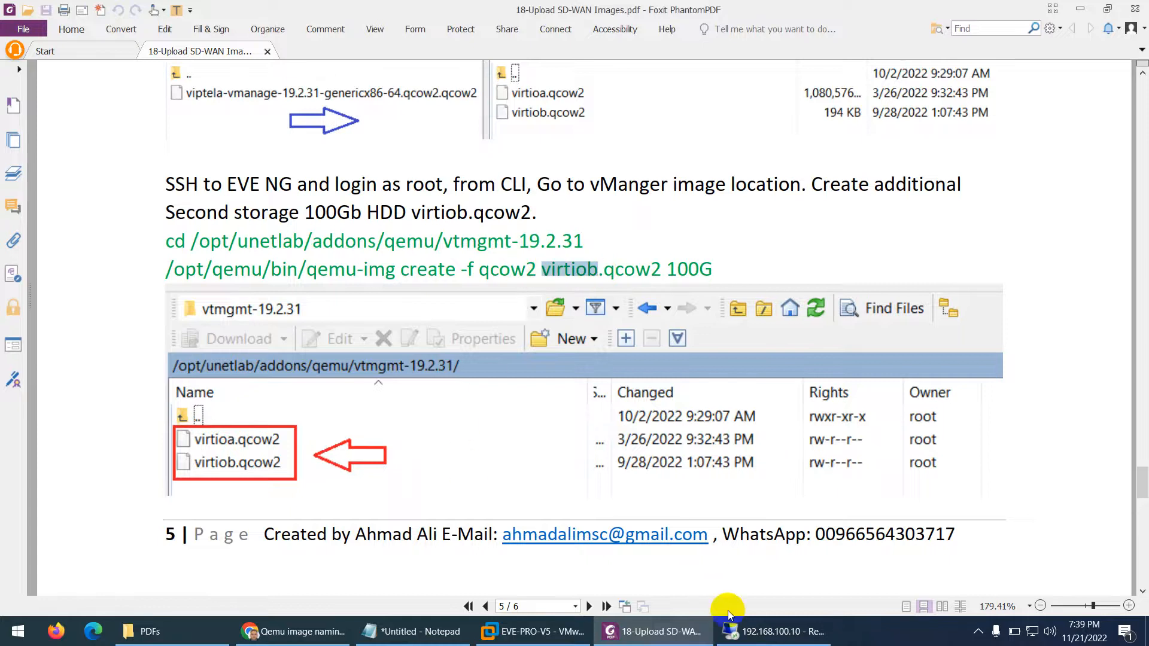
click(751, 631)
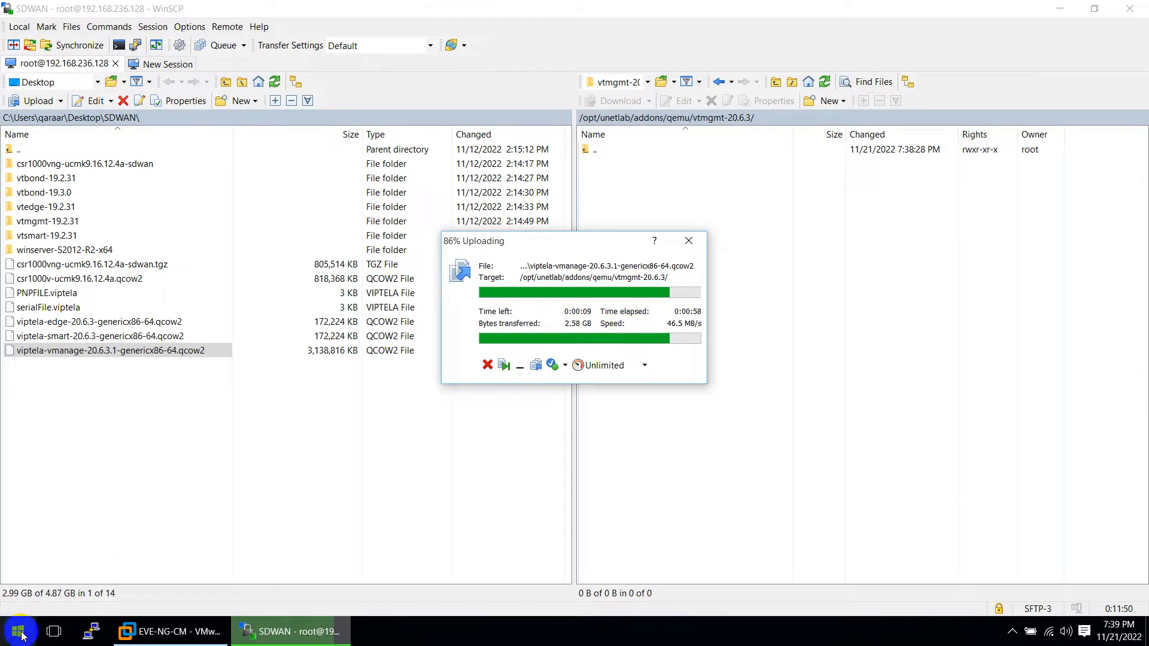
Open a PuTTY SSH session to 192.168.236.128, accept the host key, and log in as root
click(92, 635)
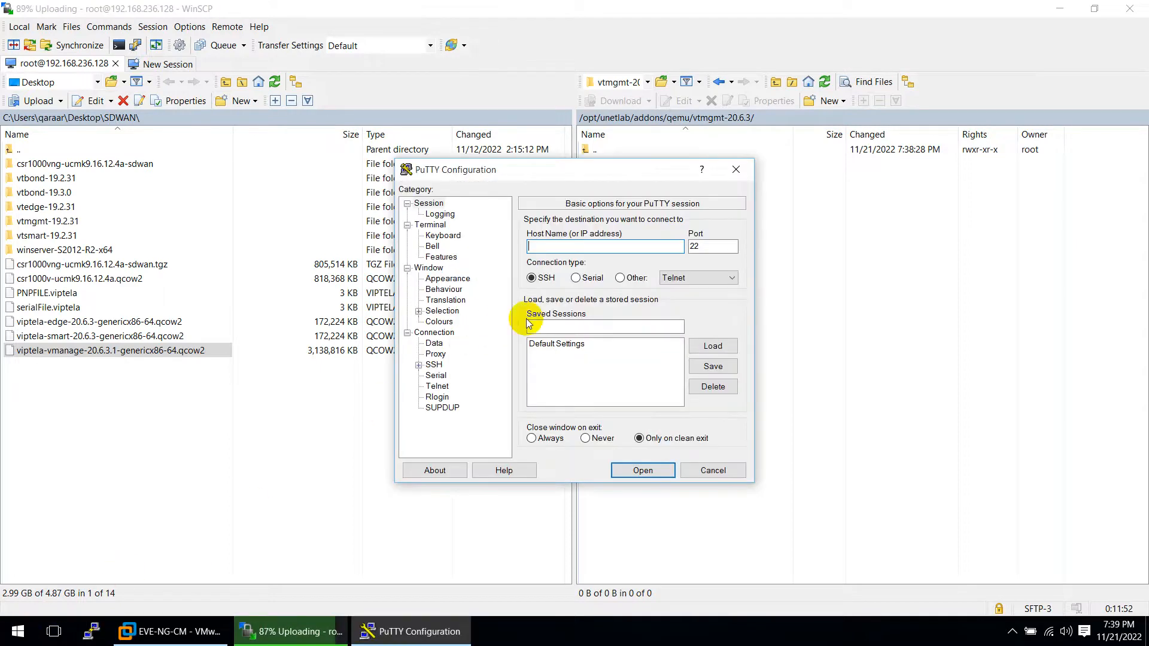
click(407, 632)
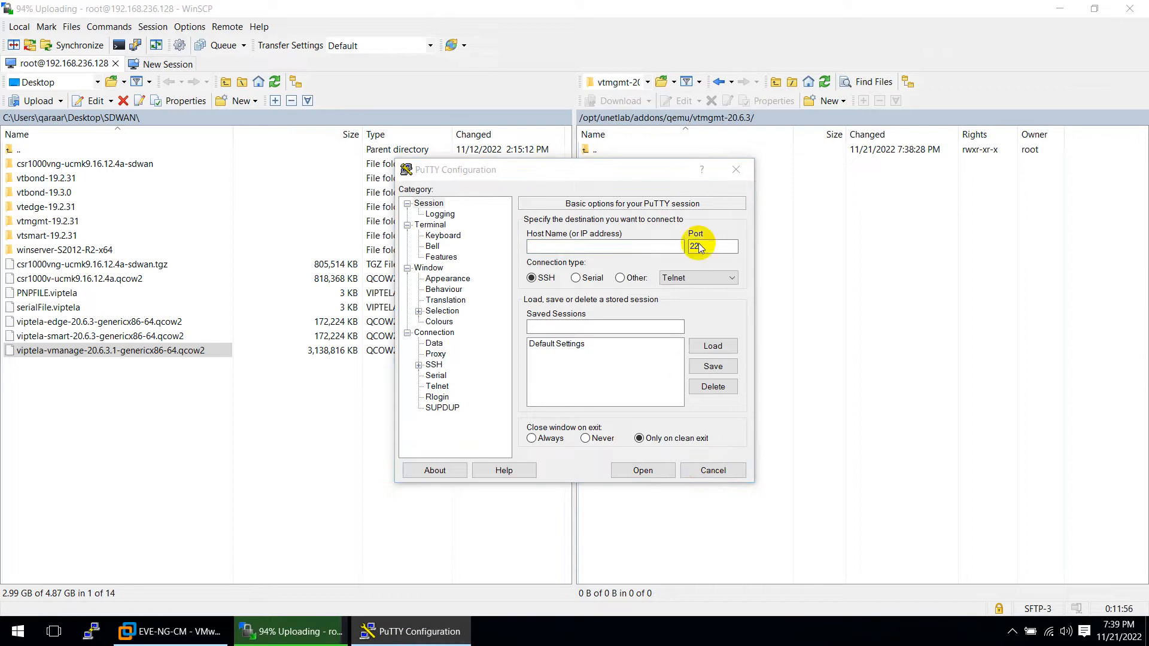
click(588, 245)
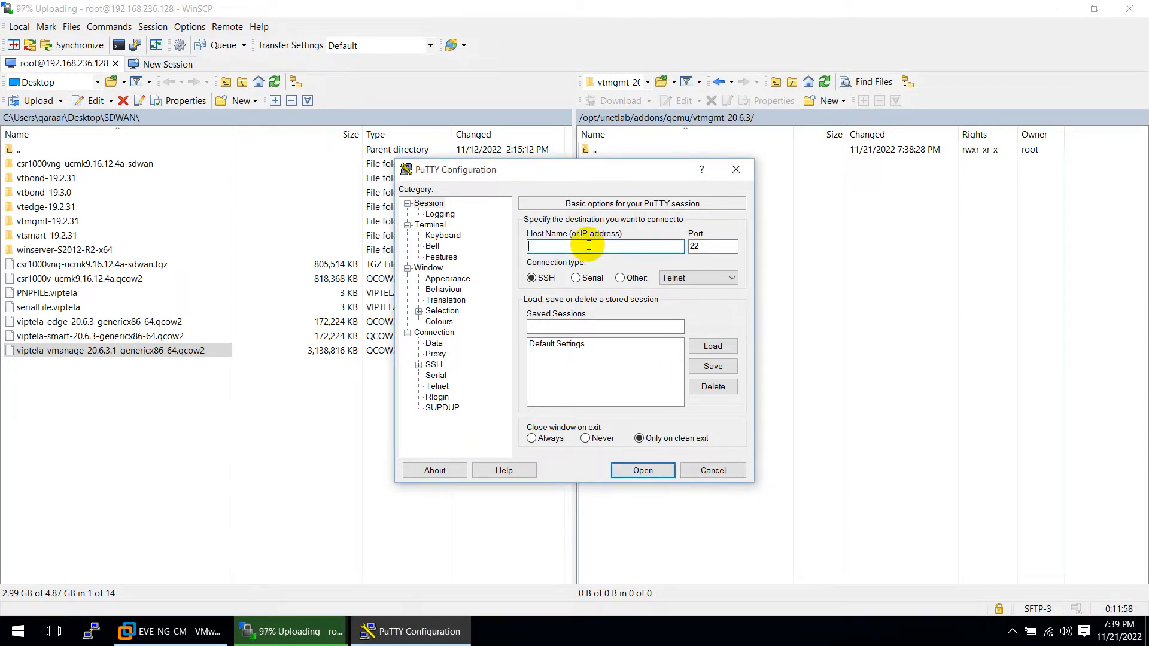
text(192.168.236.)
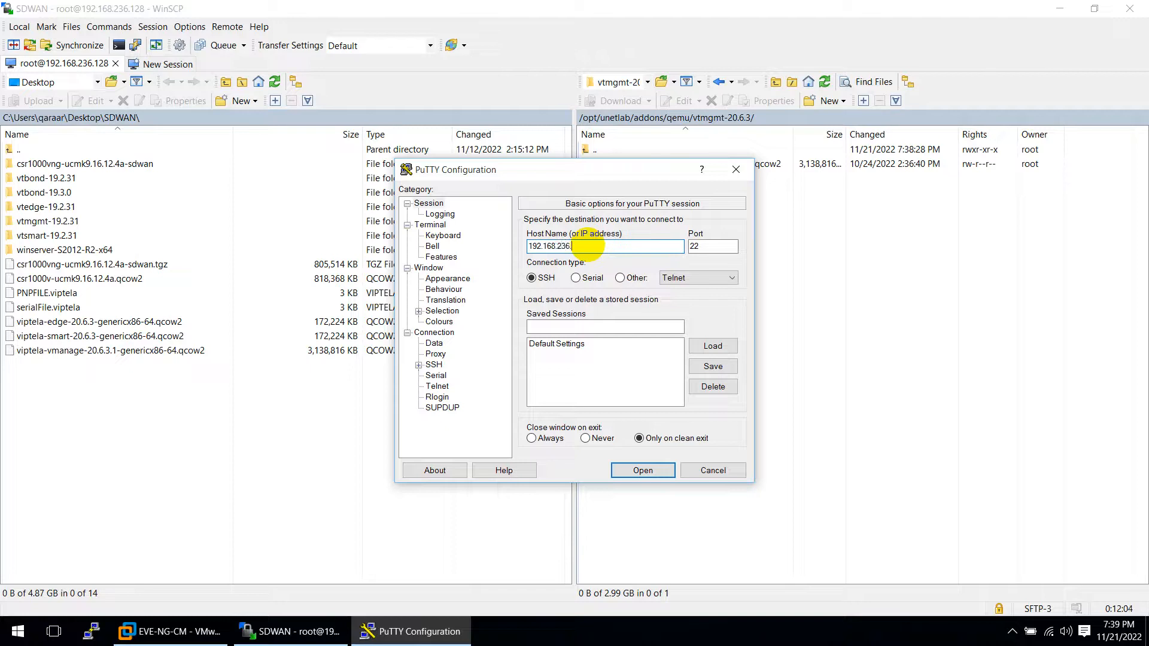
text(128)
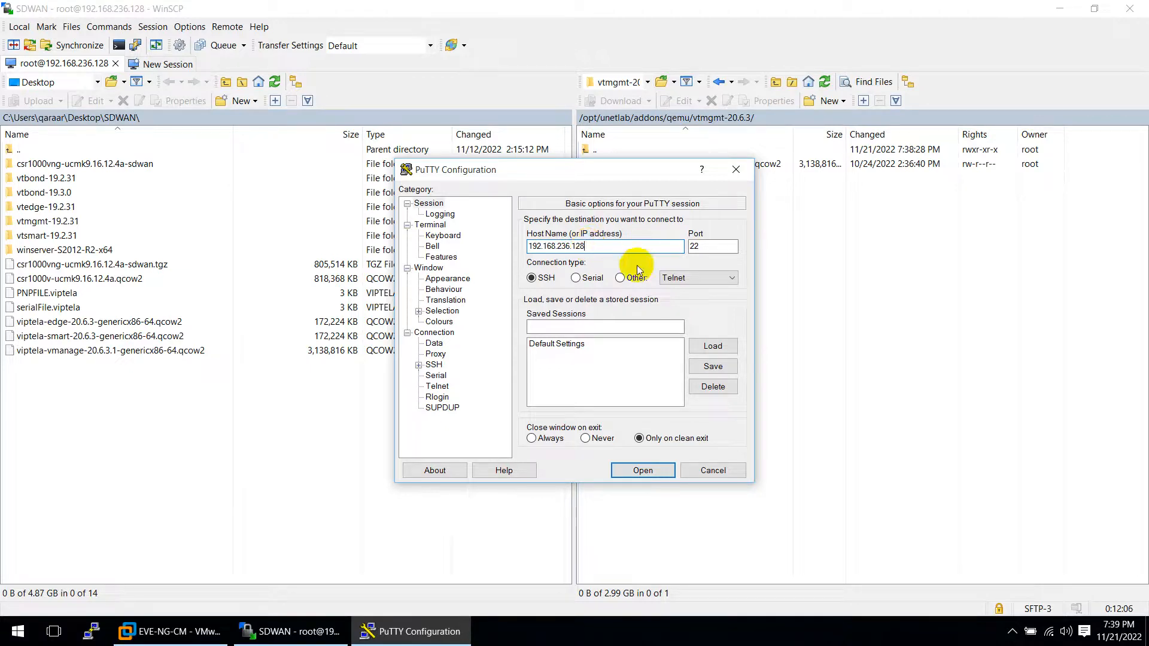
click(641, 469)
click(349, 374)
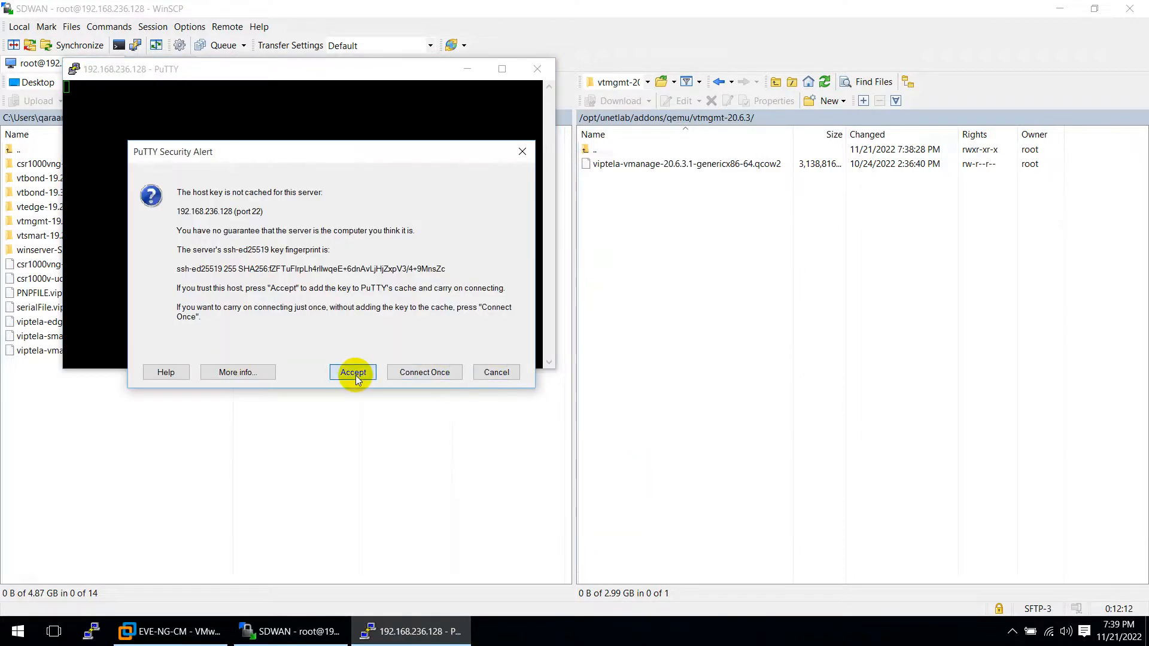
text(ro)
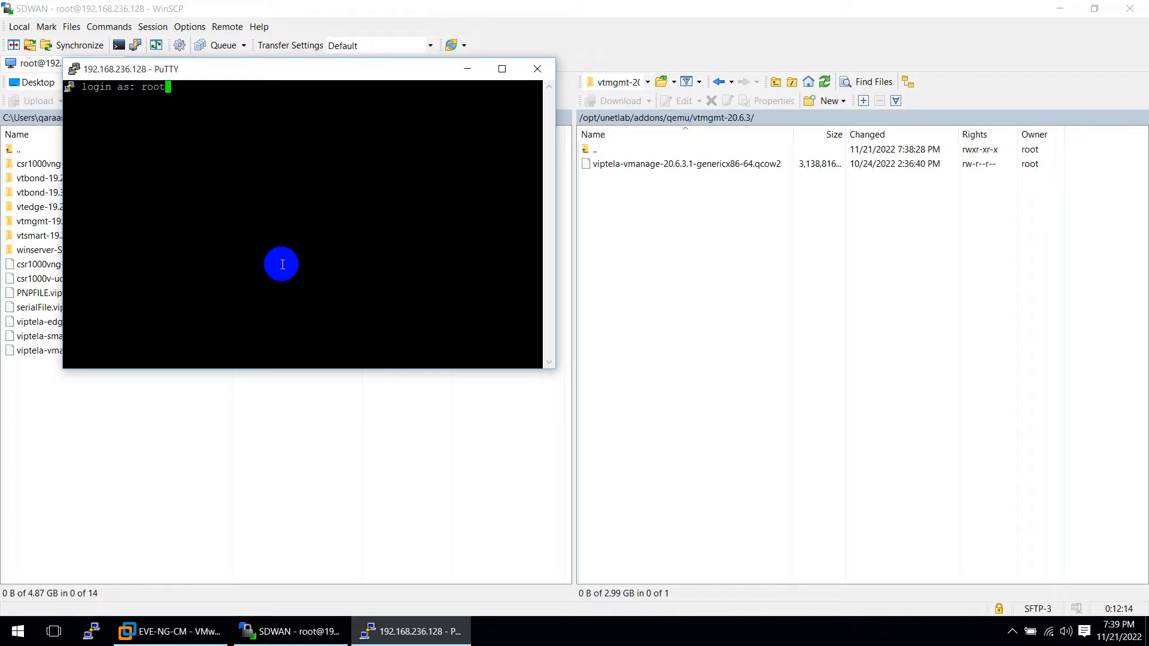
text(ot)
key(Return)
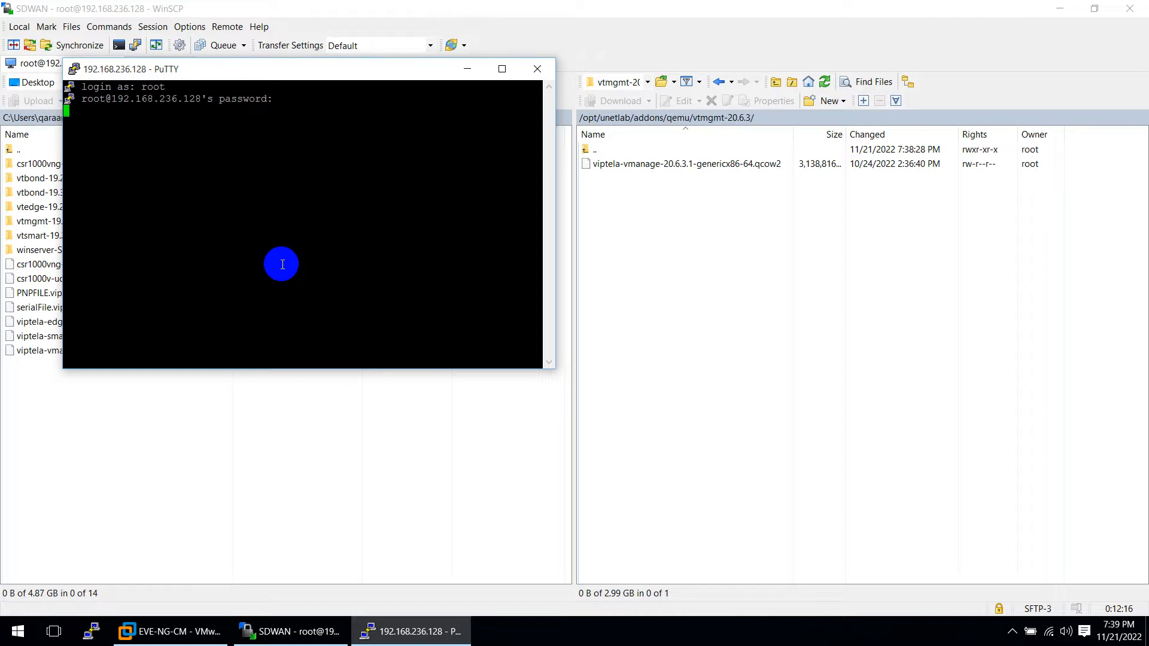
click(410, 633)
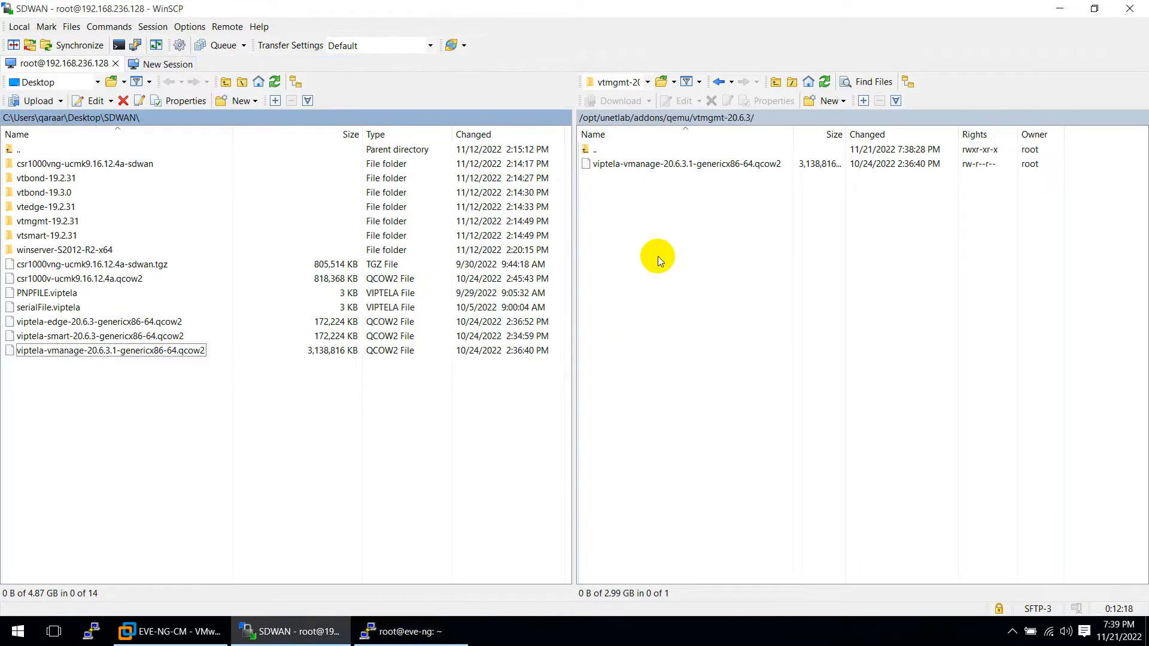
Rename the viptela-vmanage image in vtmgmt-20.6.3 to virtioa.qcow2
click(679, 165)
key(F2)
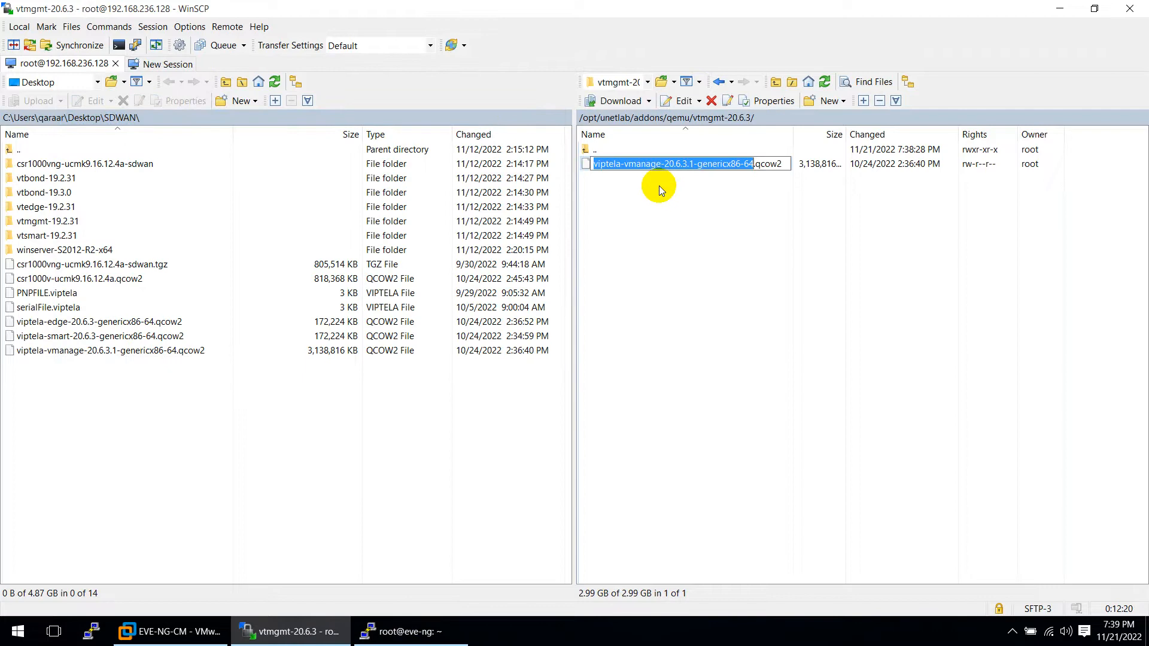
text(virtioa)
key(Return)
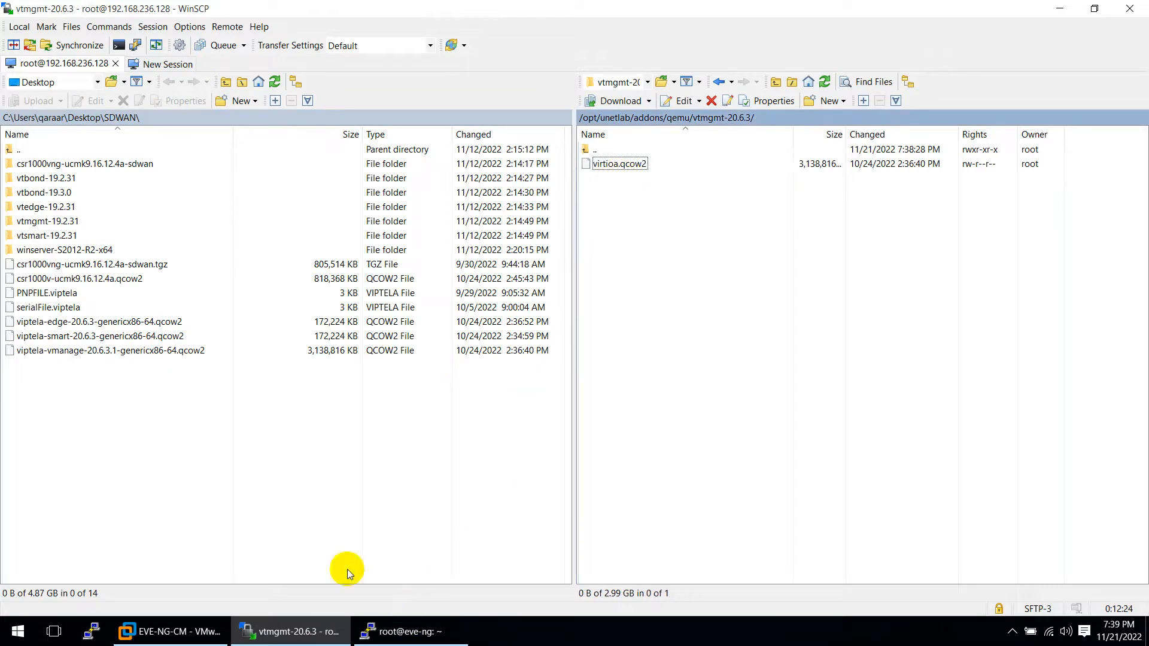
click(173, 629)
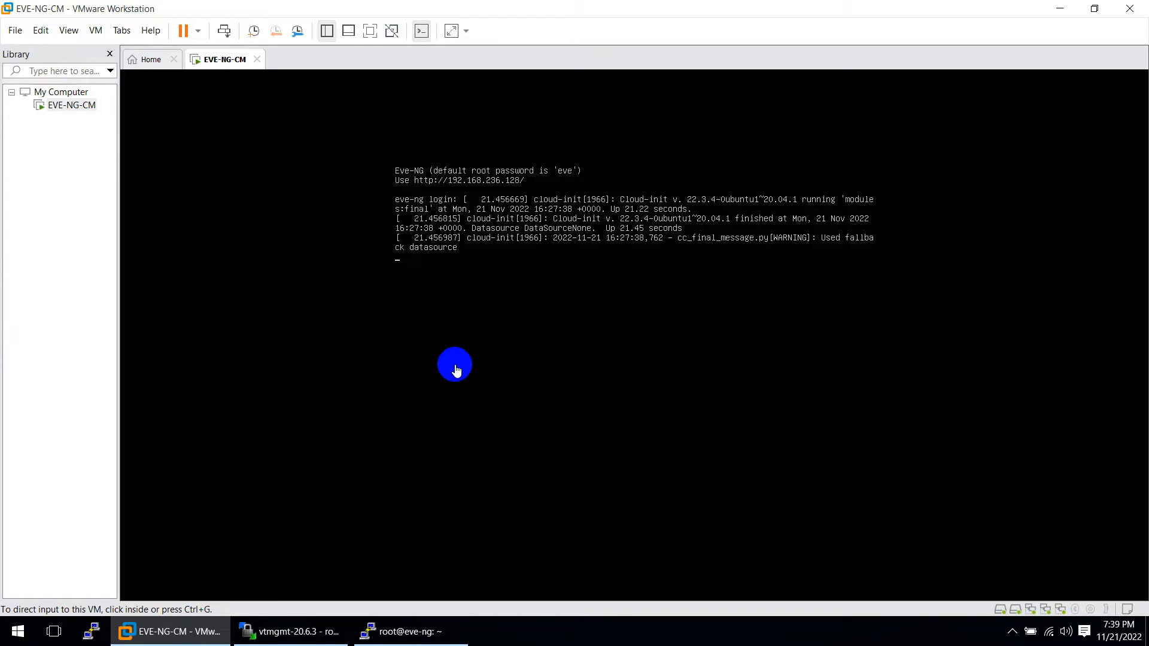
click(180, 635)
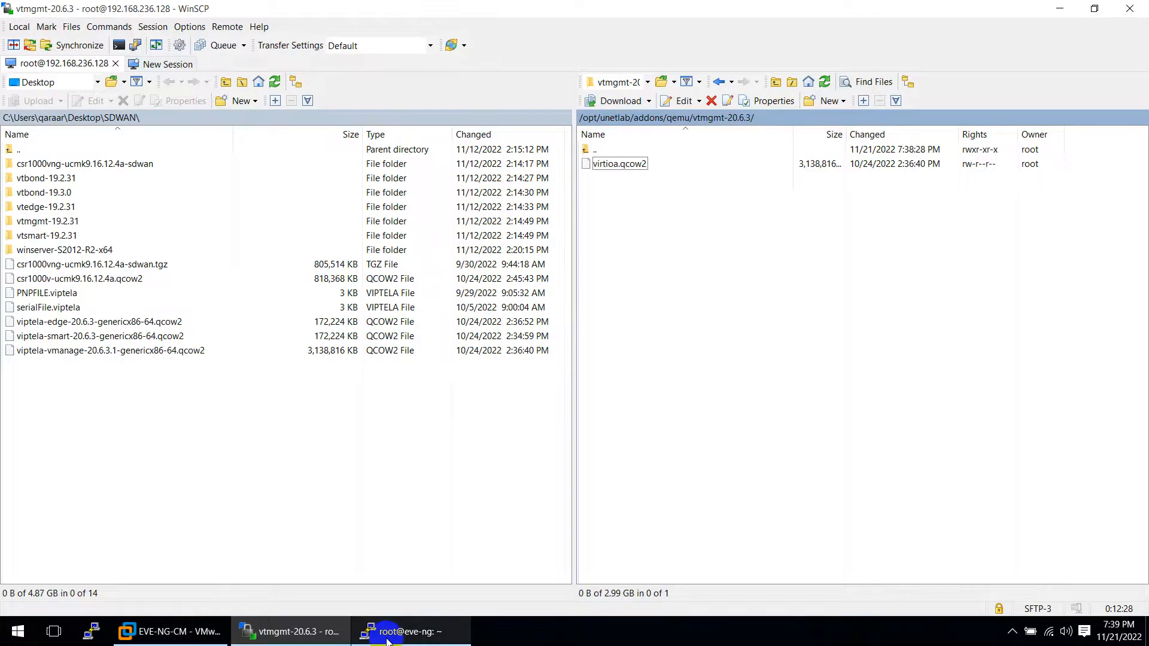
Clear the terminal, cd into /opt/unetlab/addons/qemu/vtmgmt-20.6.3/ and list its files
click(386, 635)
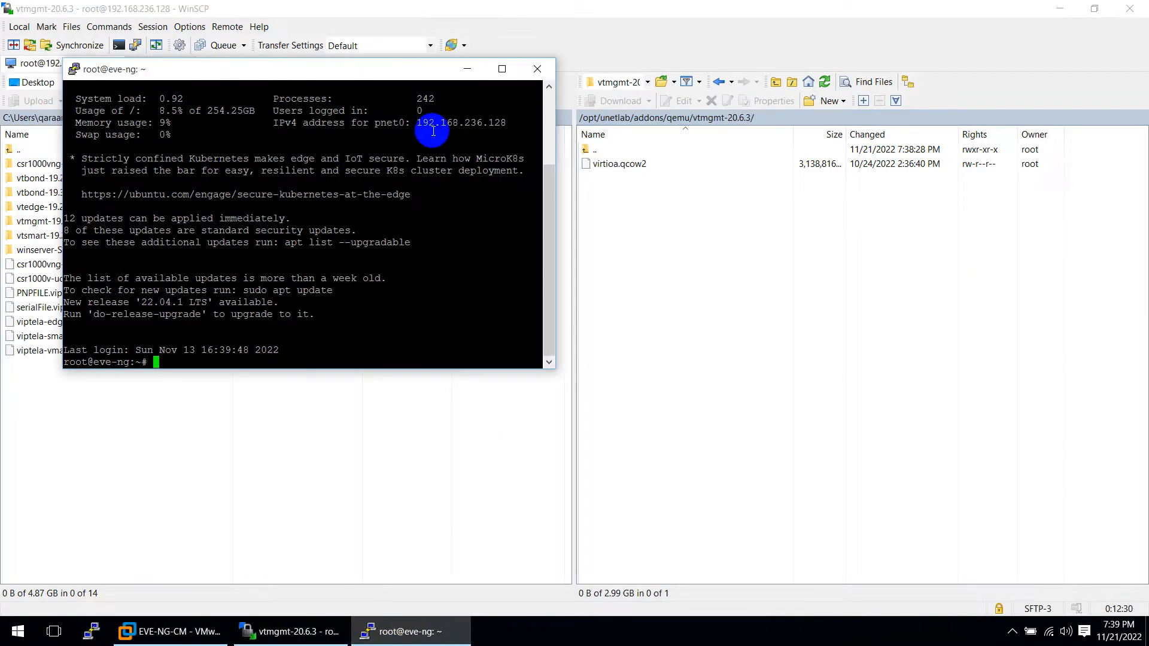
drag(388, 82, 710, 258)
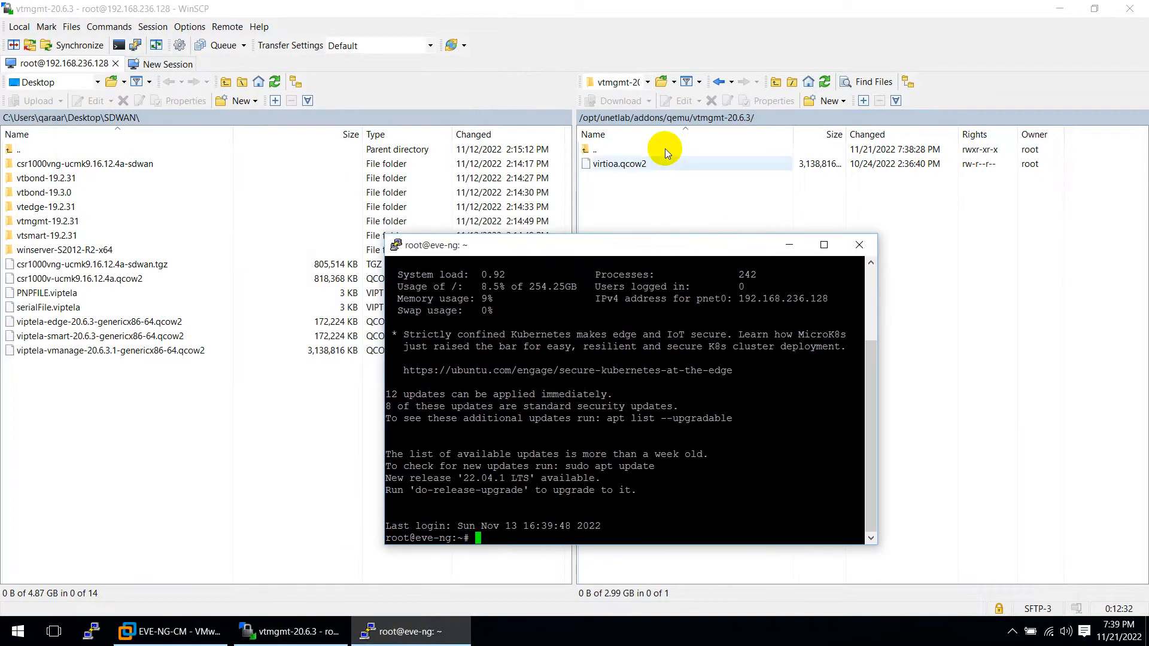
click(591, 497)
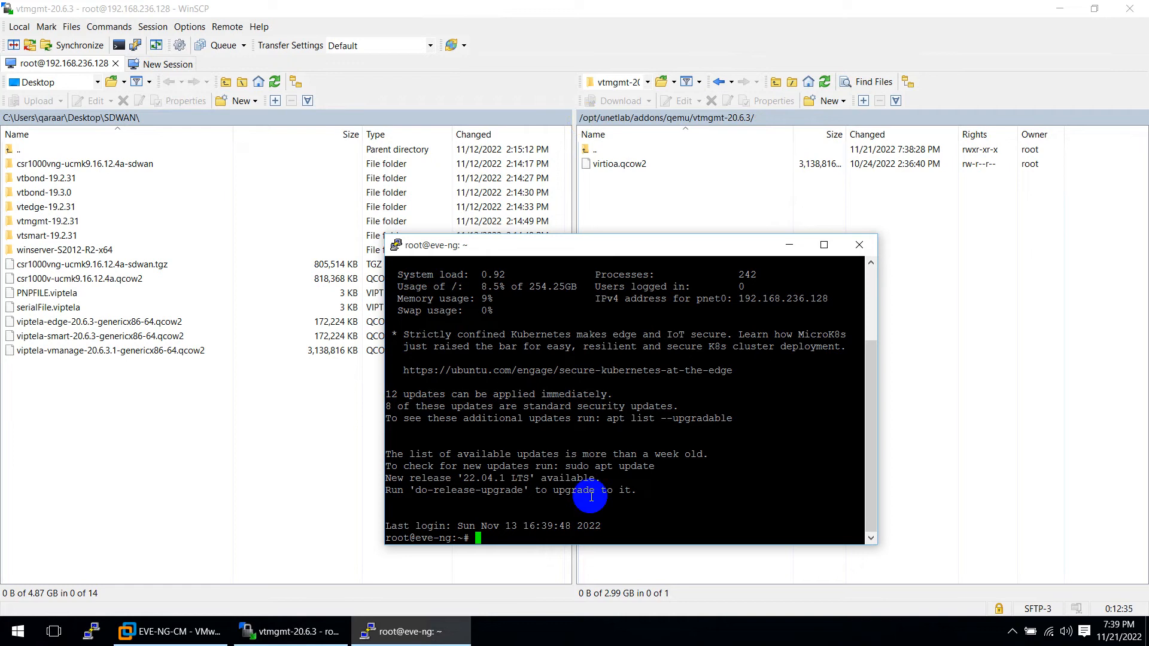
key(ctrl+l)
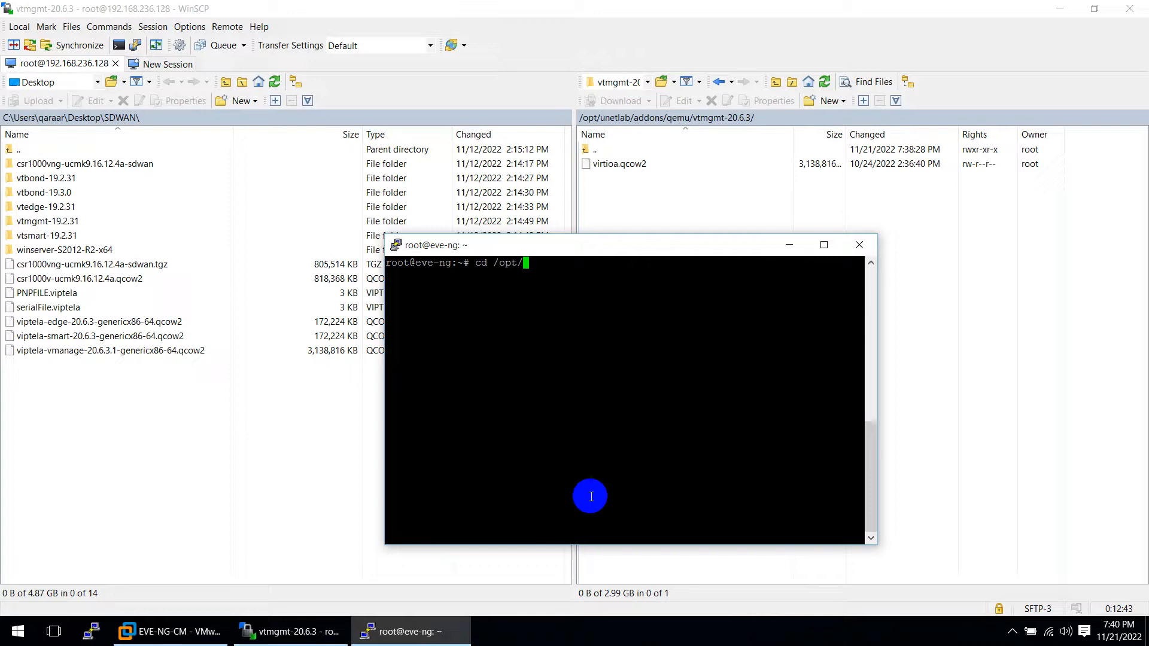
text(n)
key(Tab)
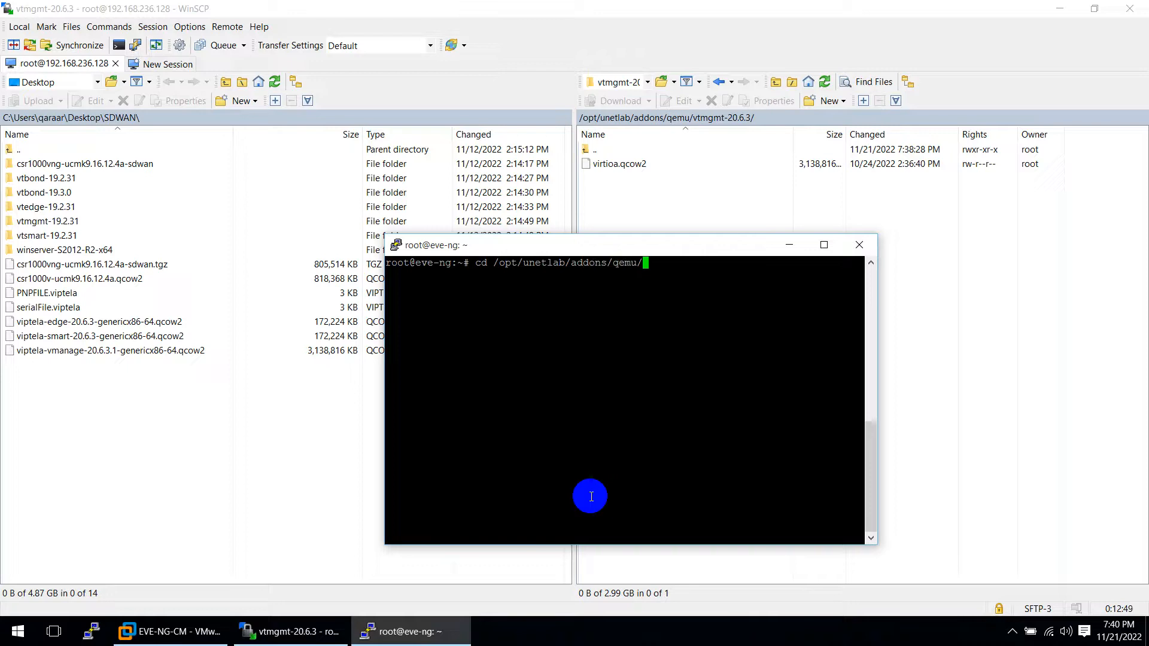
key(Tab)
key(Return)
text(ls)
key(Return)
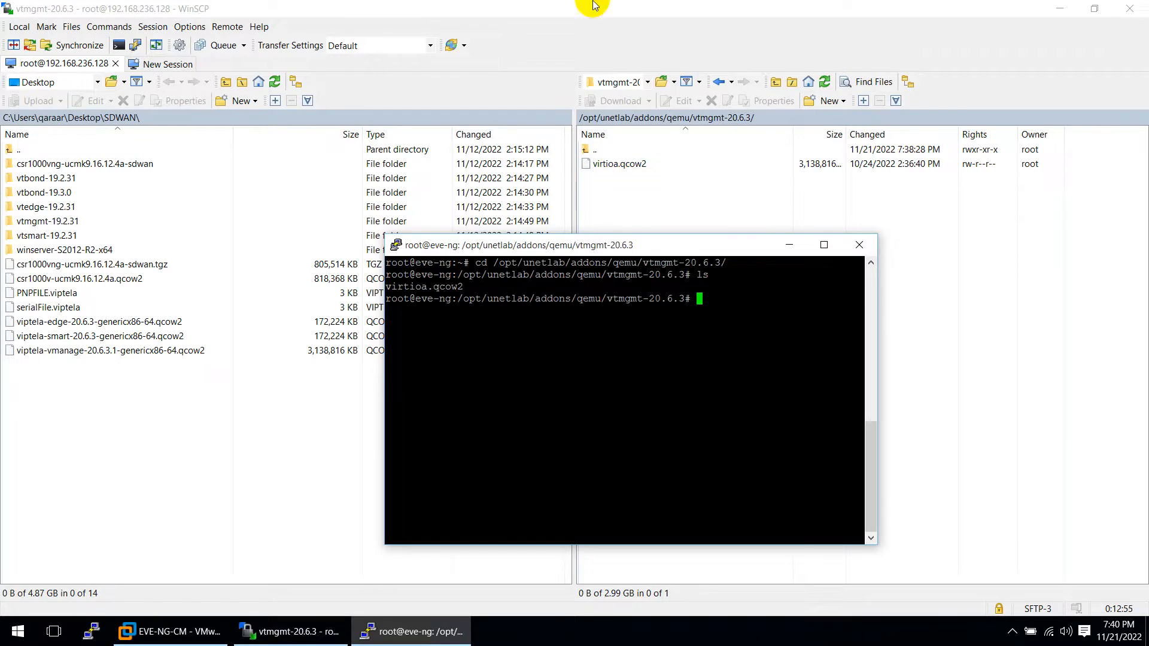
click(614, 10)
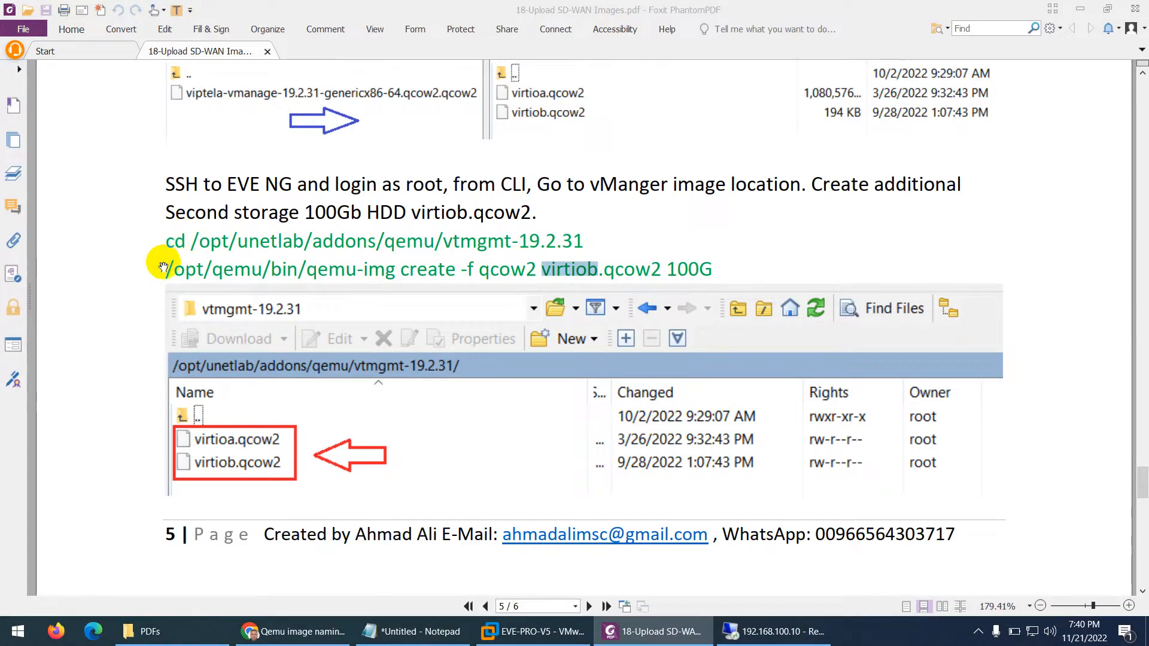
Run the guide's qemu-img create command to make a 100G virtiob.qcow2 in vtmgmt-20.6.3
drag(166, 269, 698, 270)
right_click(698, 270)
click(731, 279)
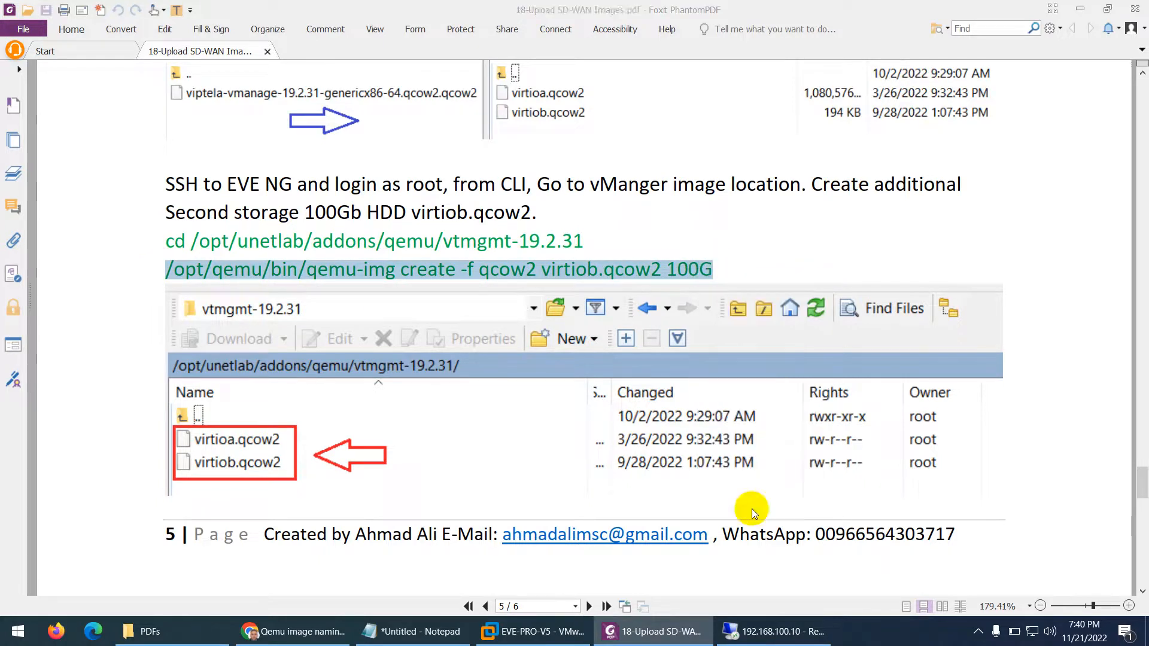
click(775, 631)
right_click(712, 361)
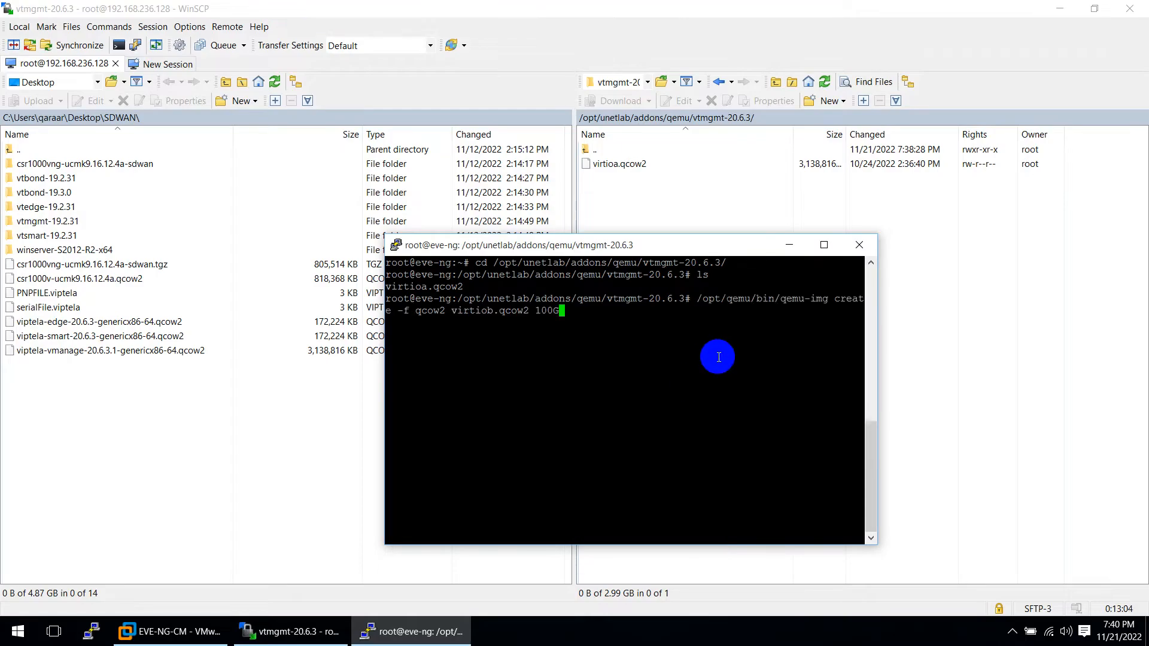
key(Return)
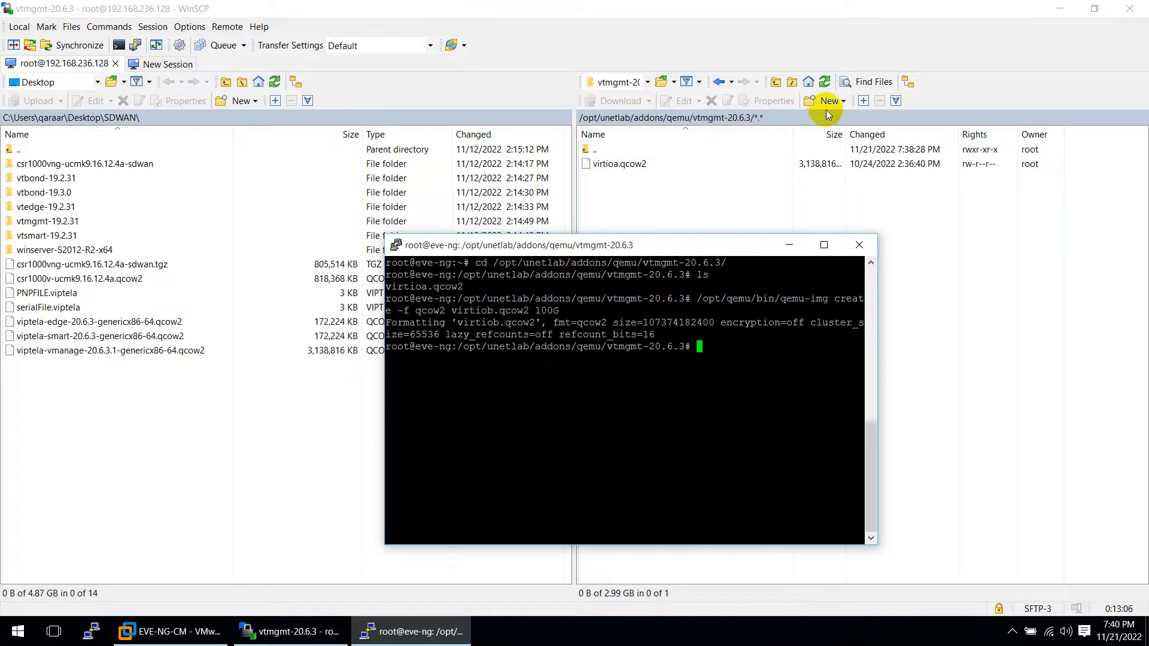
click(824, 81)
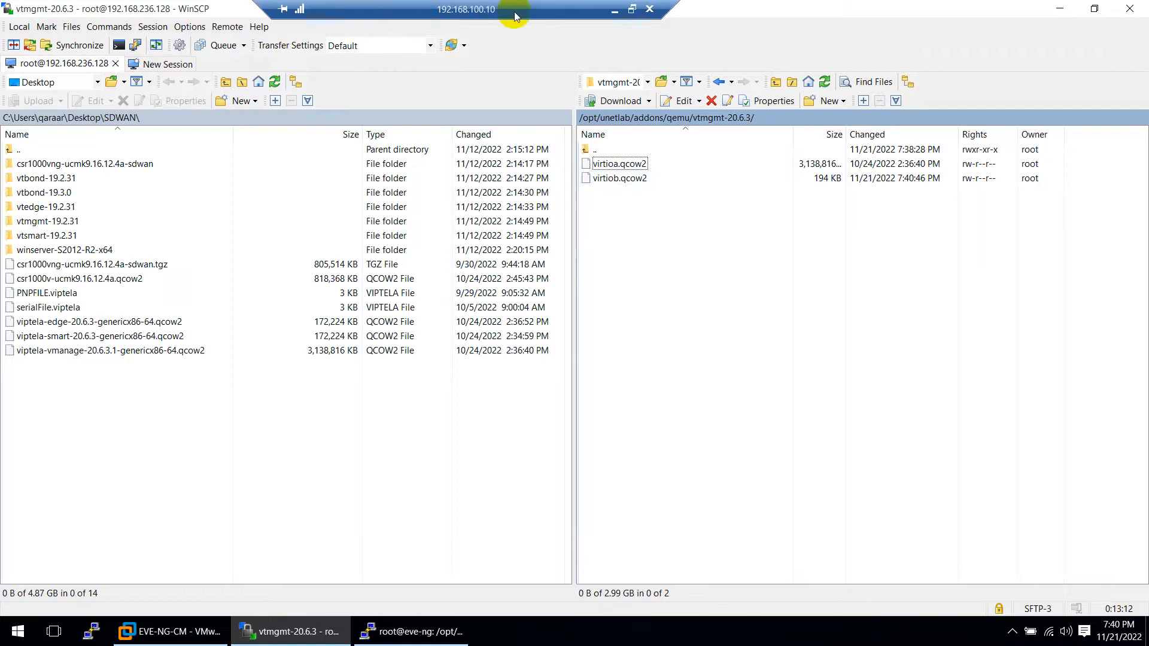
click(612, 8)
Run /opt/unetlab/wrappers/unl_wrapper -a fixpermissions from the guide in PuTTY
scroll(514, 376, down, 1)
scroll(514, 376, down, 5)
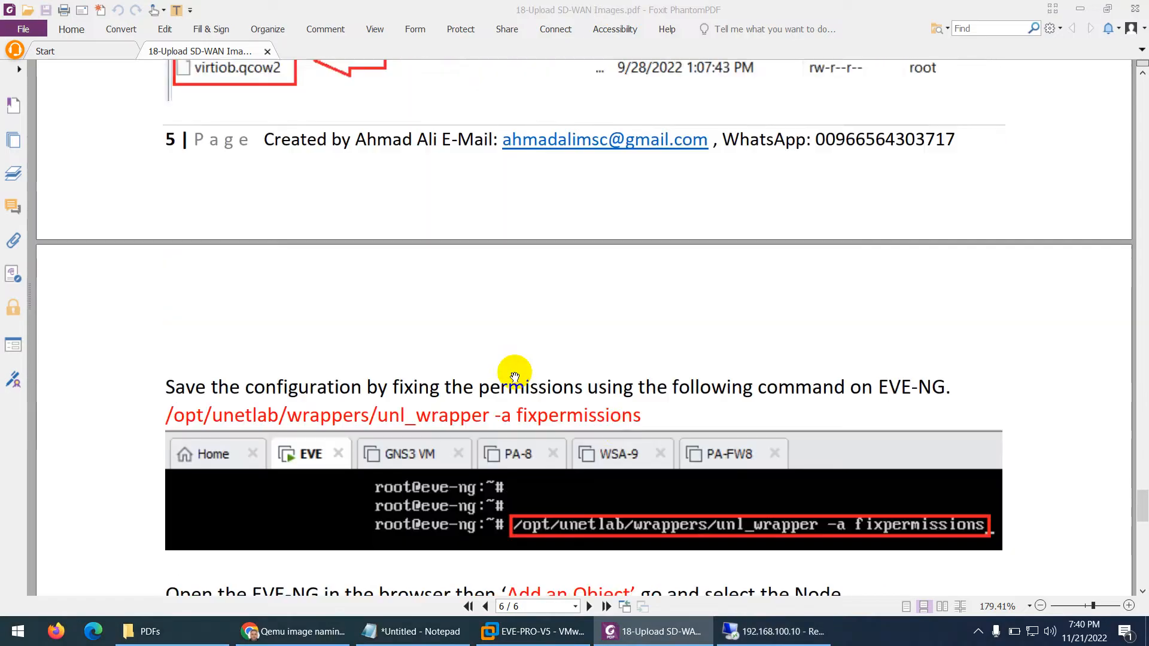
drag(641, 343, 169, 345)
right_click(177, 346)
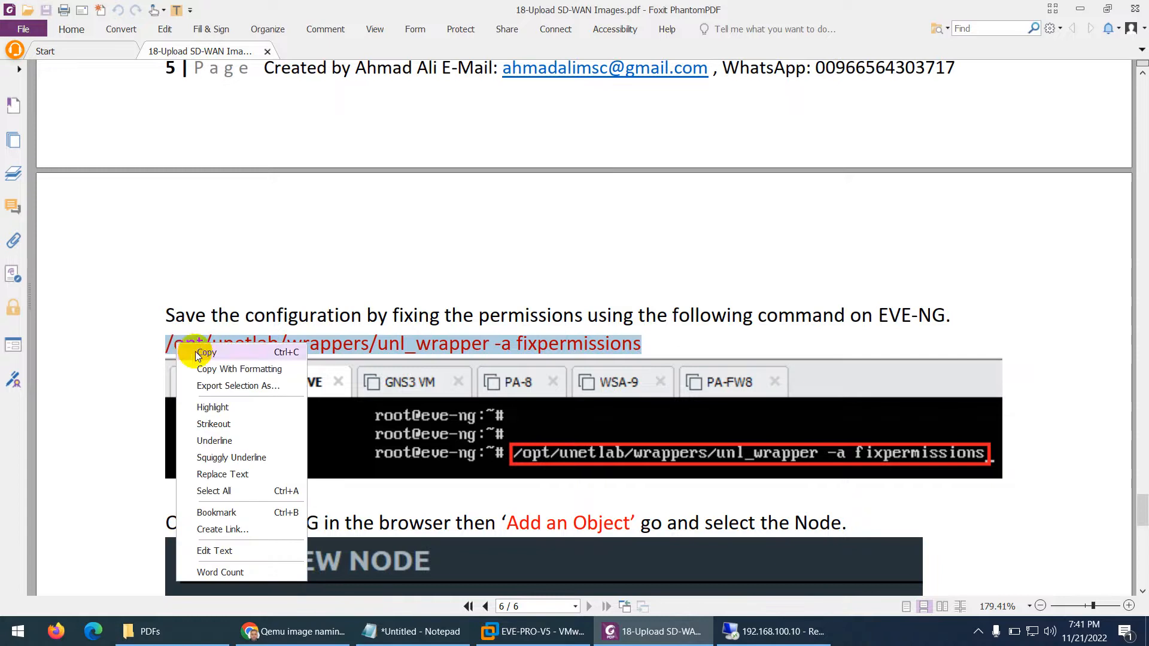
click(197, 352)
click(765, 639)
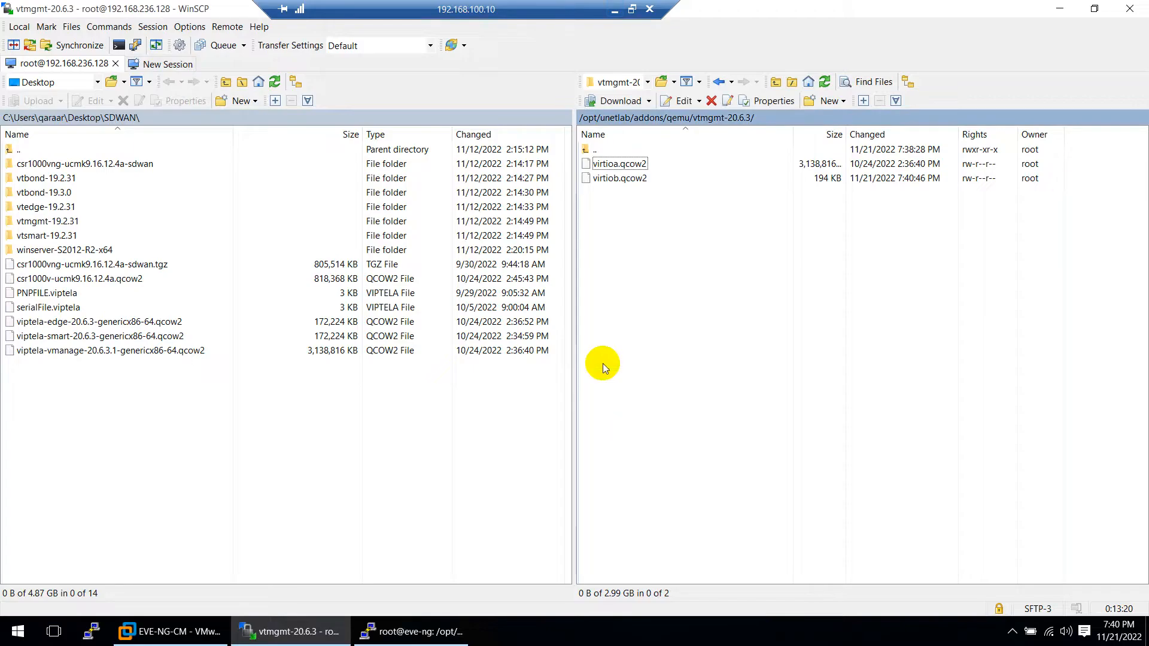
click(419, 631)
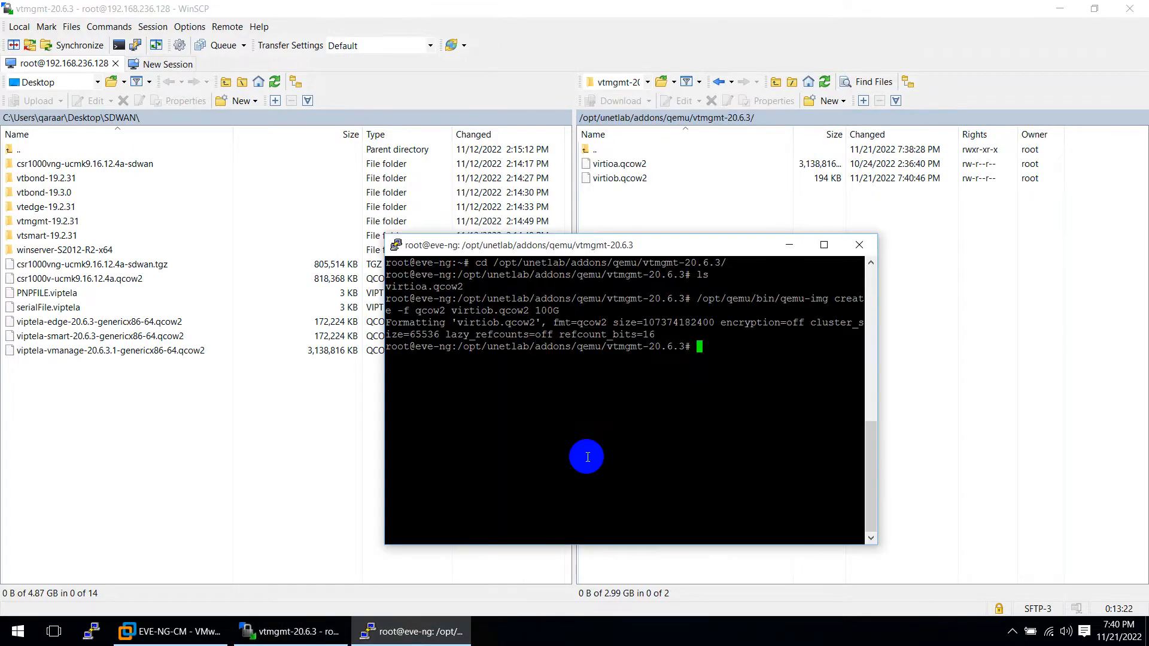
right_click(681, 400)
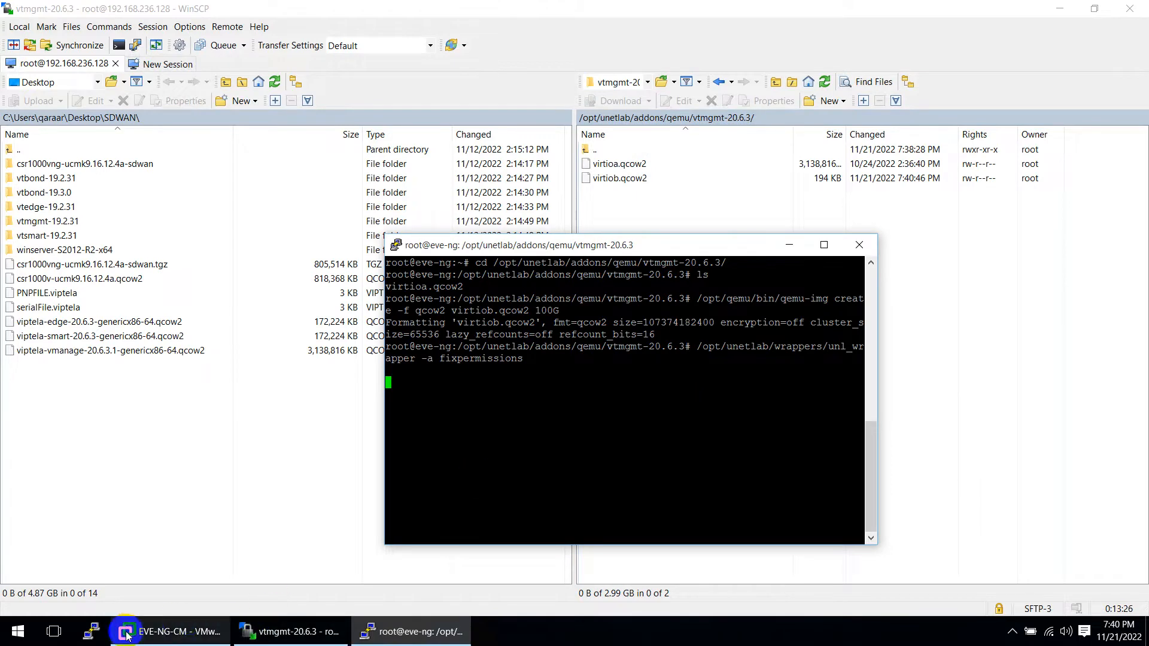
click(273, 639)
click(273, 639)
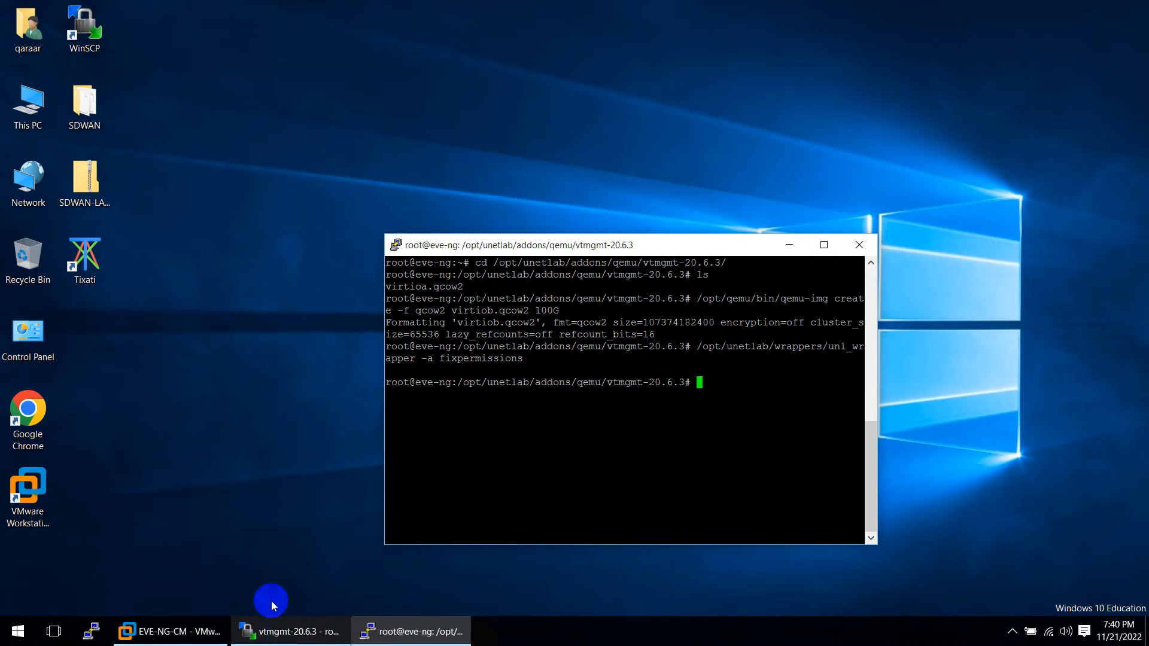
Open Chrome, browse to 192.168.236.128, and sign in to EVE-NG with the admin account and its password
double_click(36, 396)
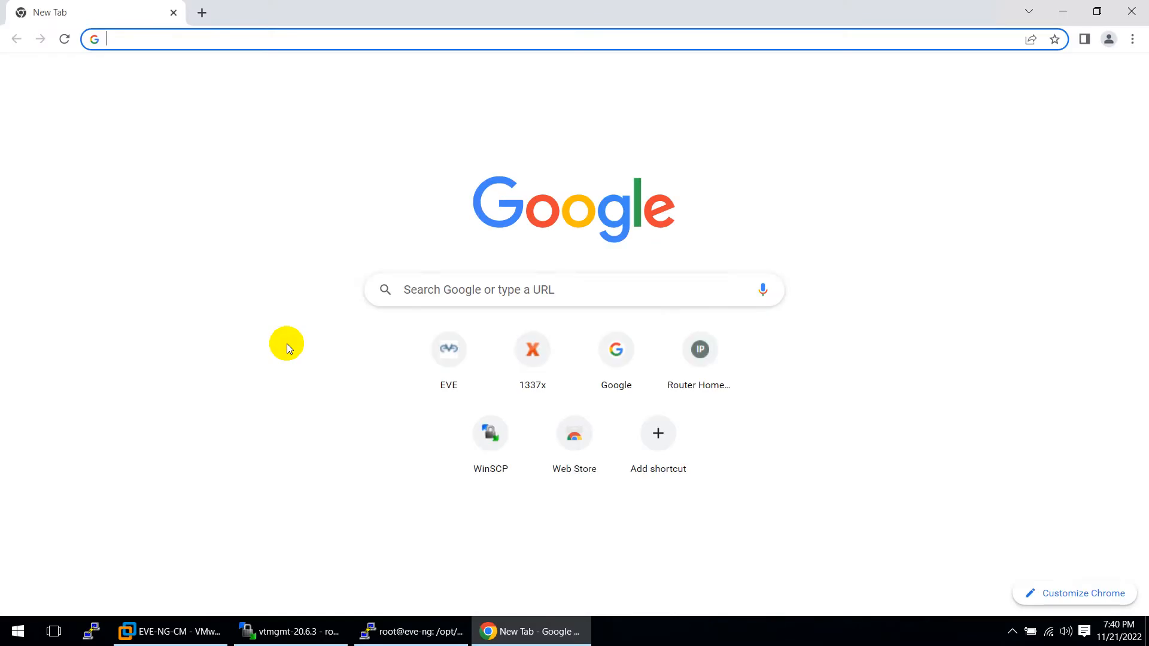
text(19)
key(Return)
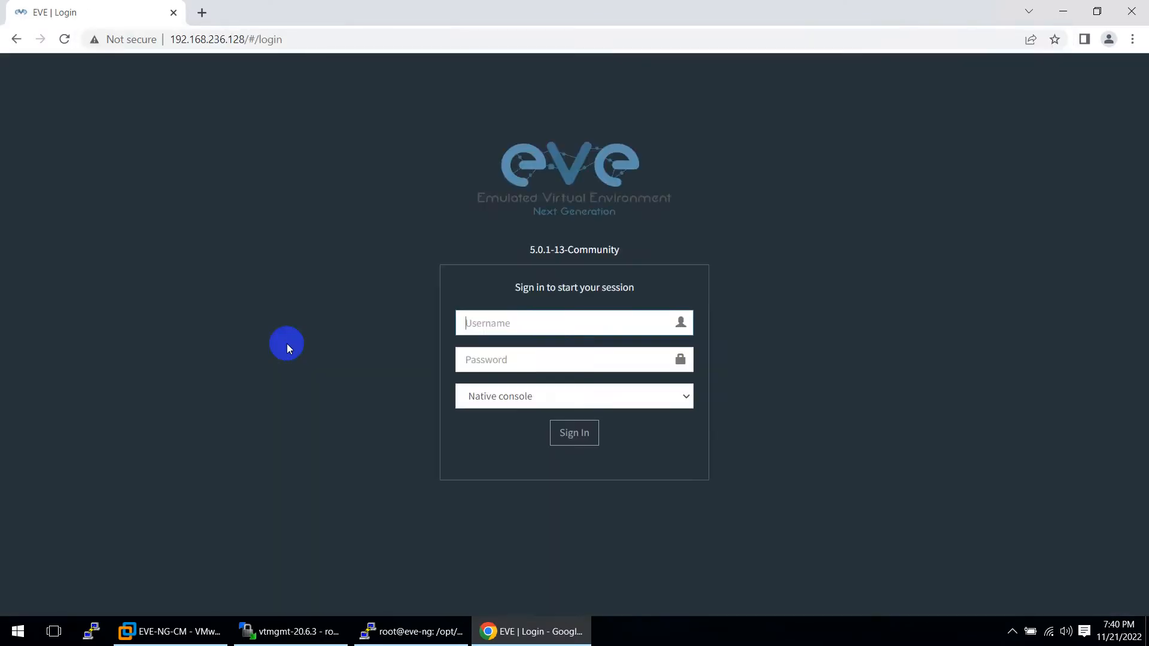
text(admin)
key(Tab)
text(eve)
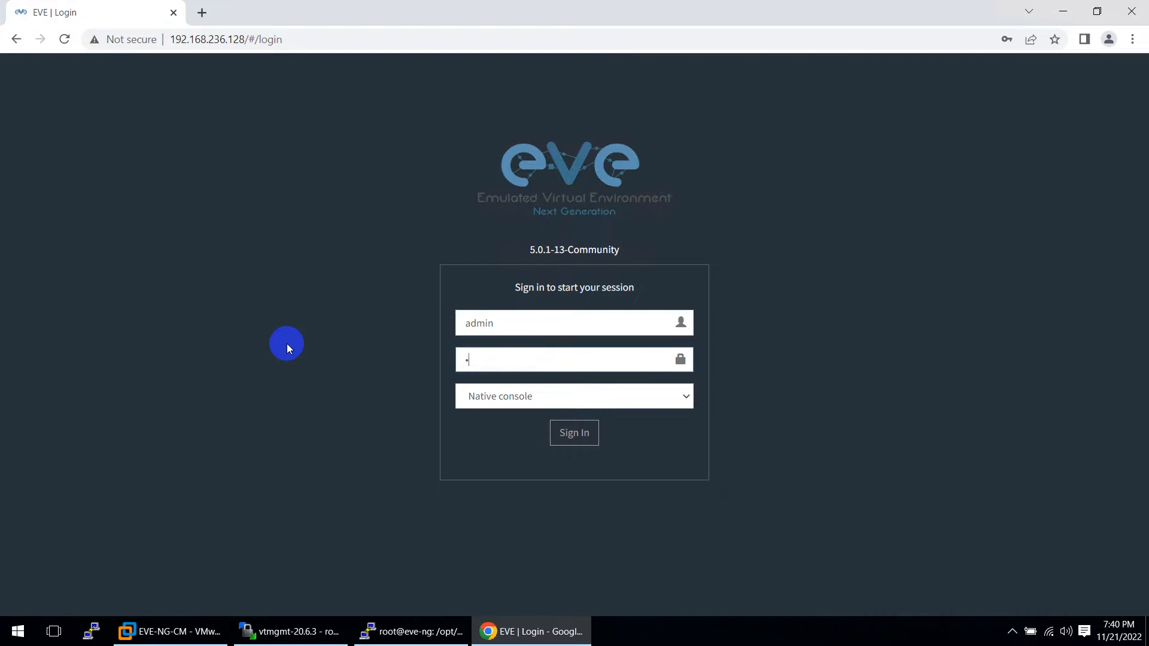
key(Return)
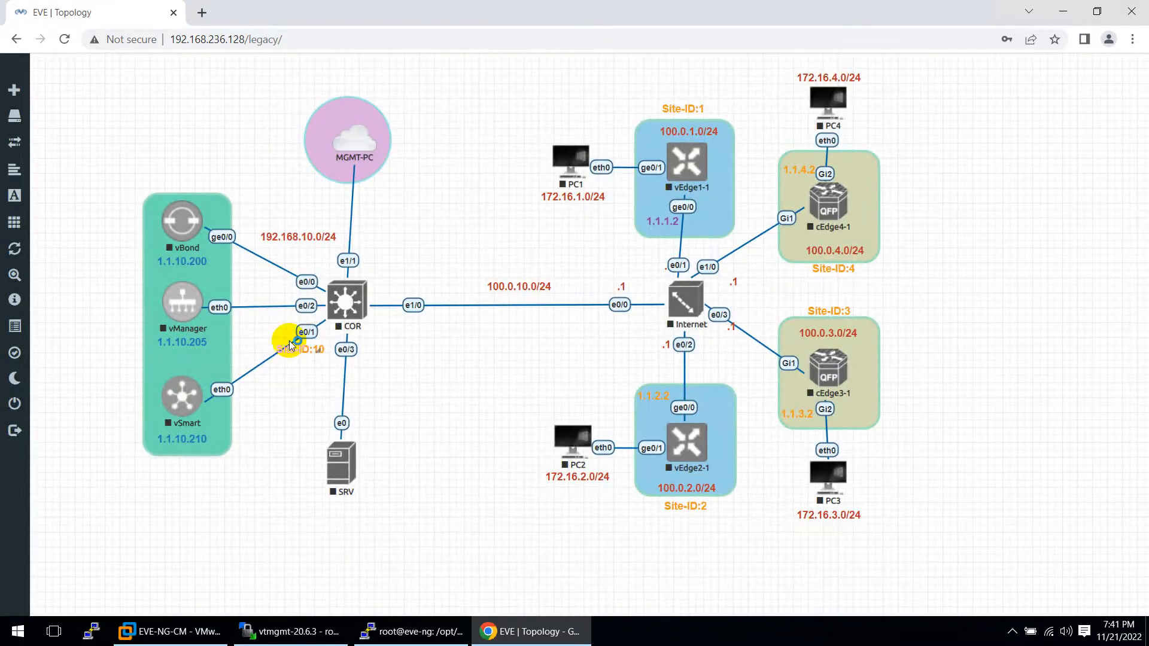
Close the current SD-WAN lab and create a new lab named test
mouse_move(24, 302)
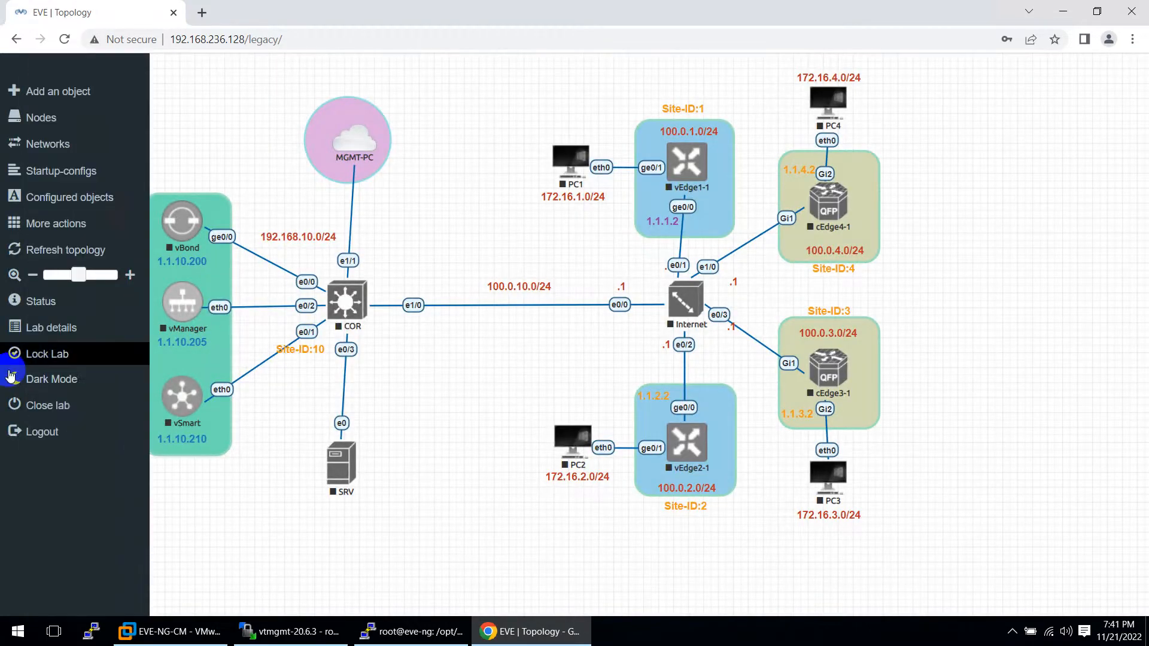
click(39, 411)
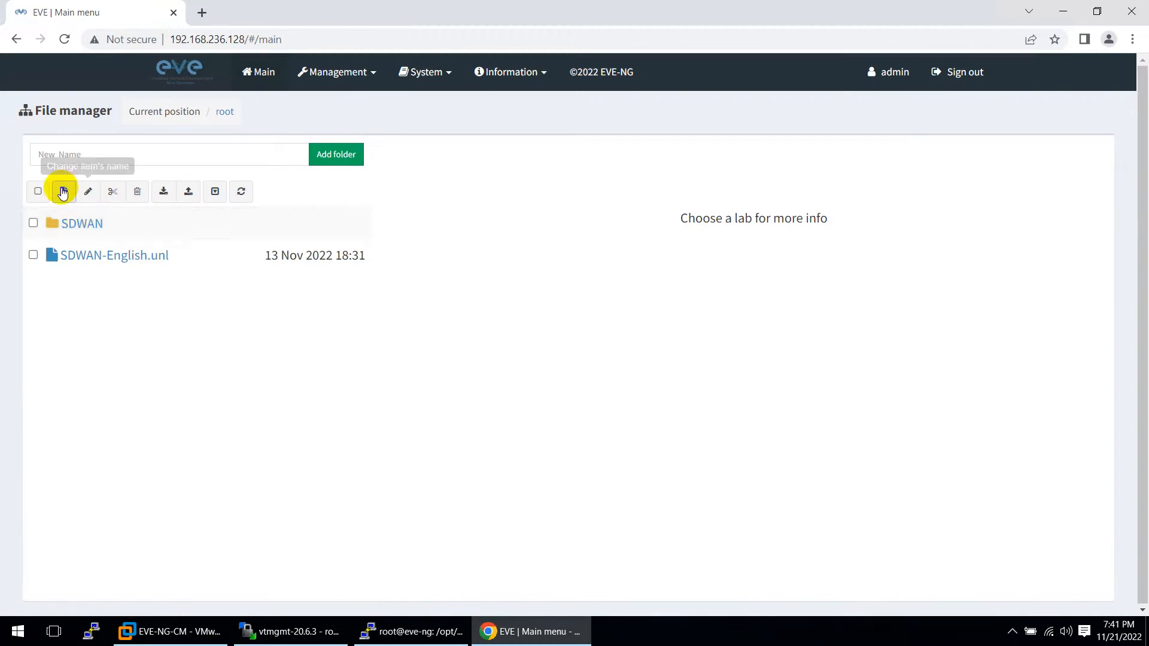
text(test)
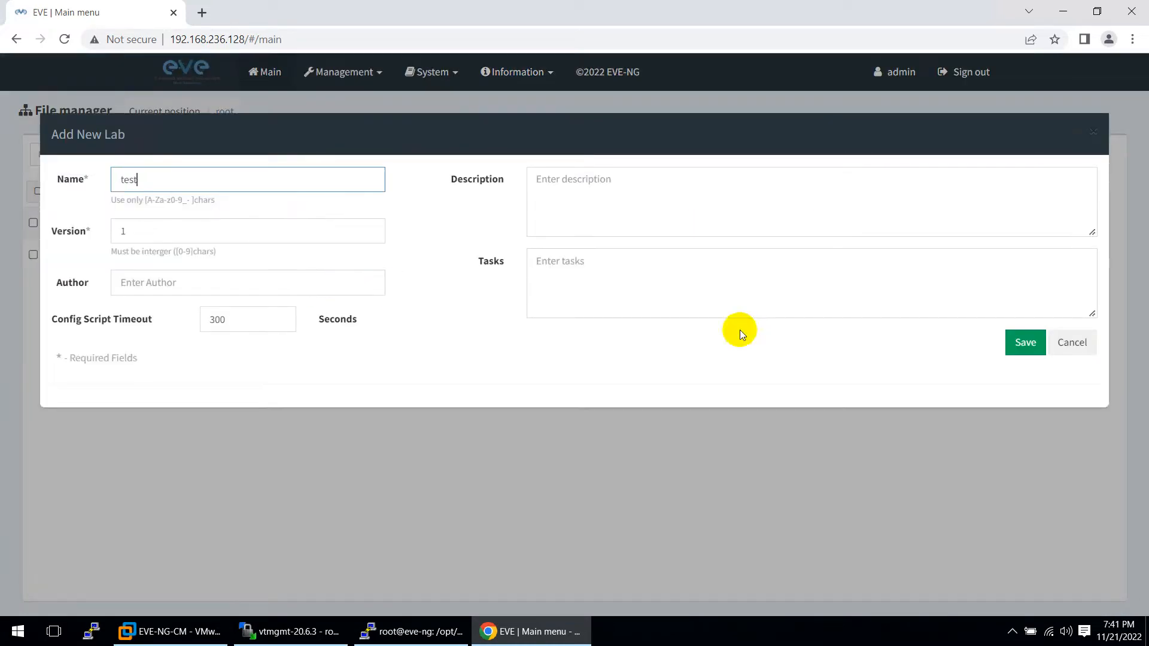
click(1022, 339)
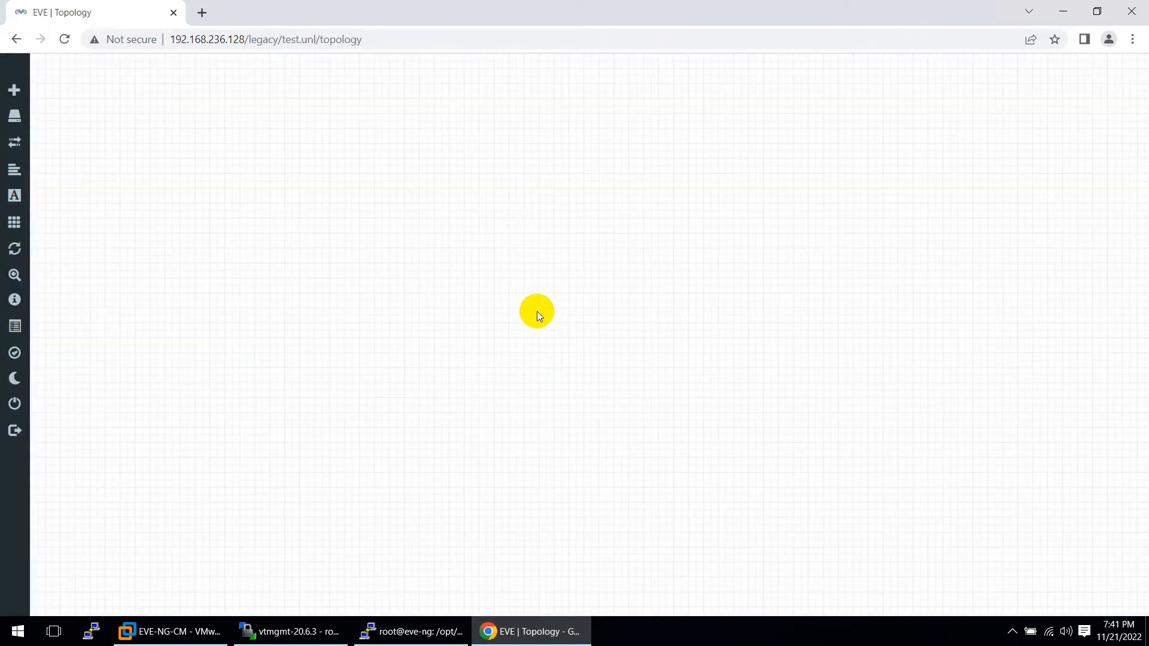
Add a Viptela vBond node using the vtbond-20.6.3 image and start it
right_click(529, 234)
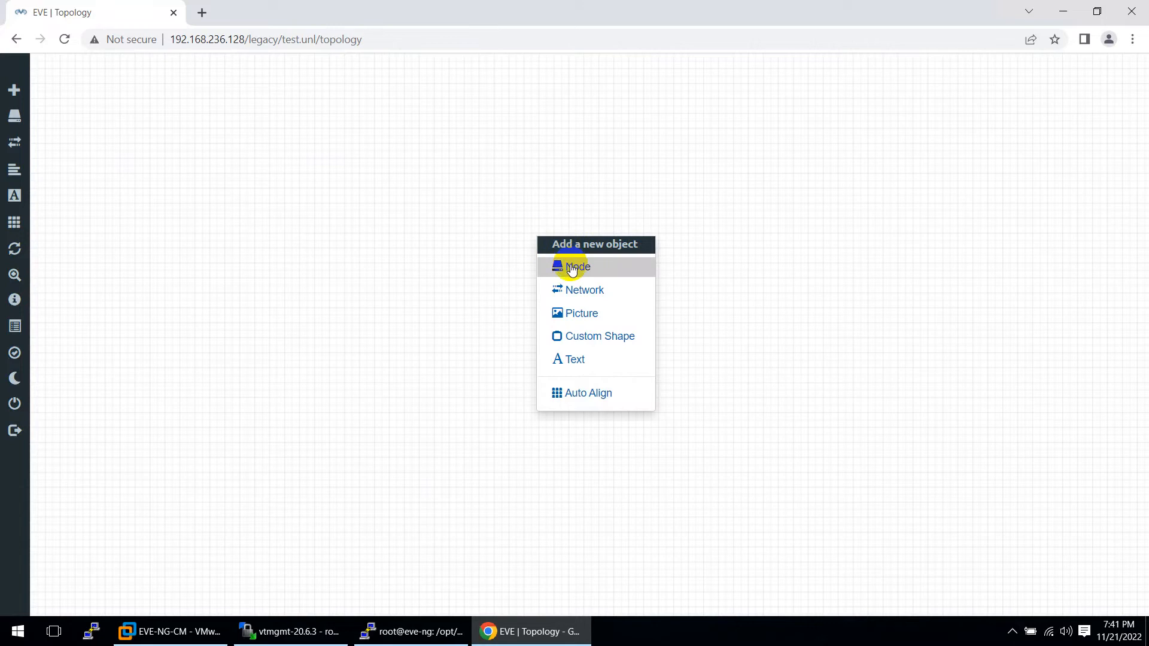
click(571, 268)
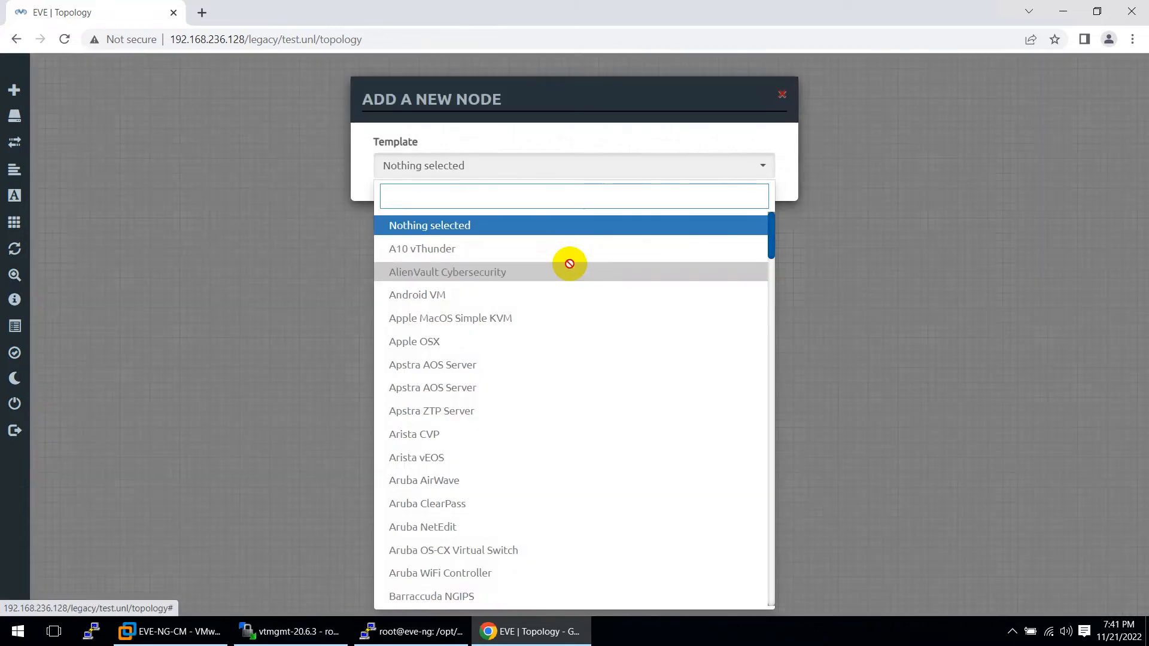
text(vi)
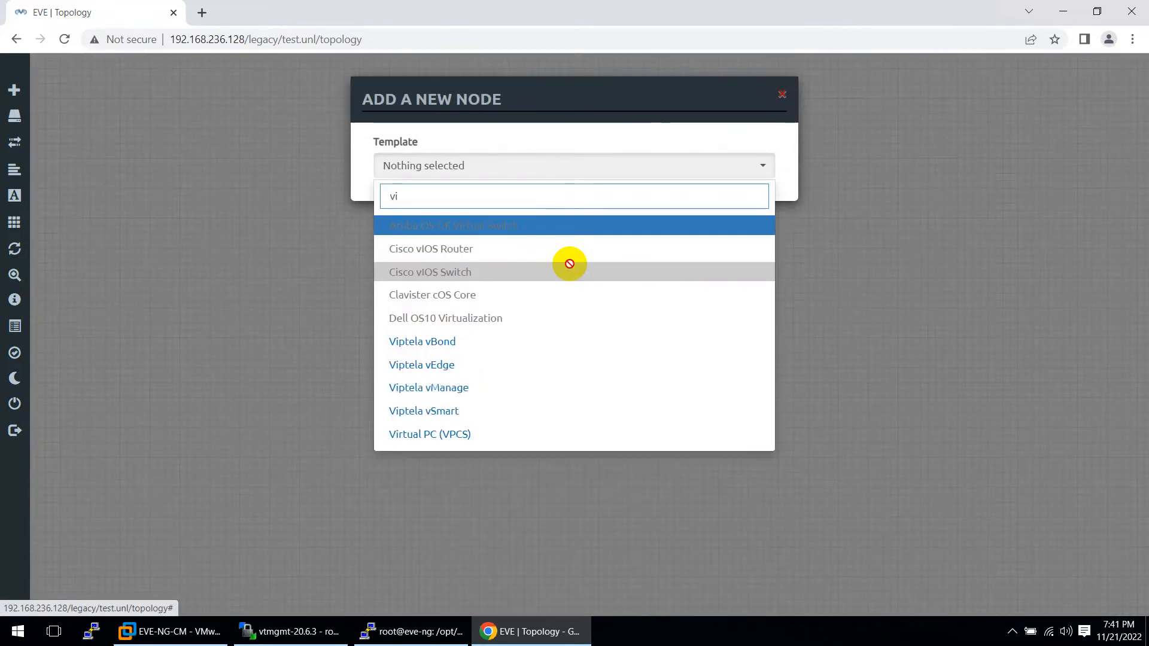
click(447, 341)
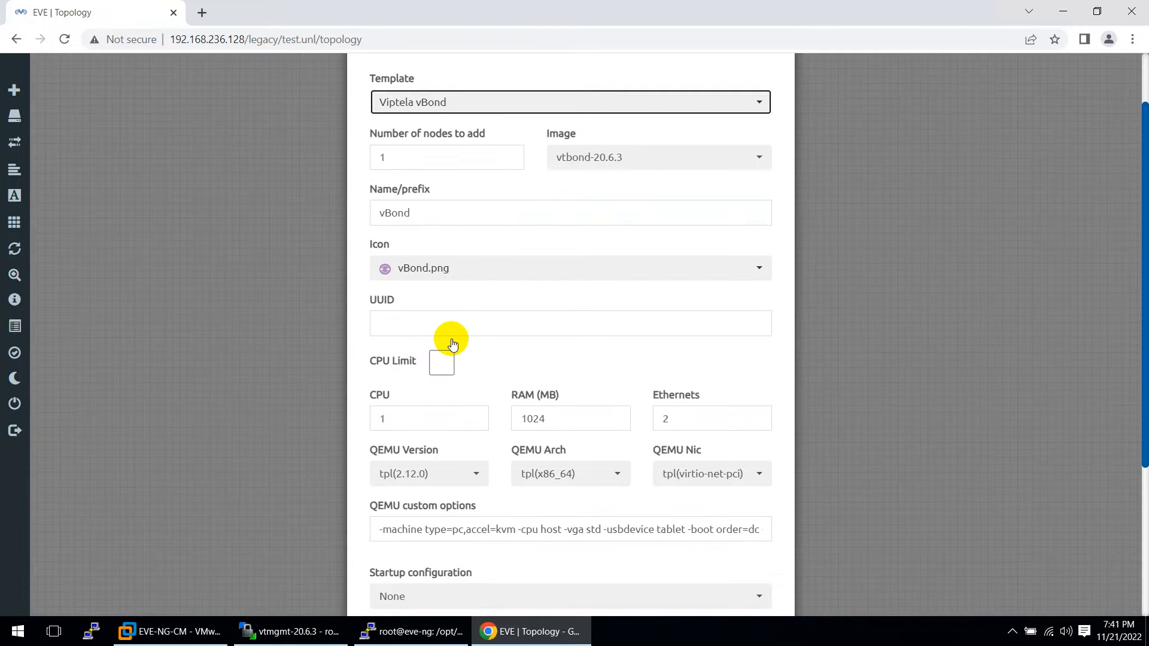
scroll(451, 344, down, 4)
click(494, 567)
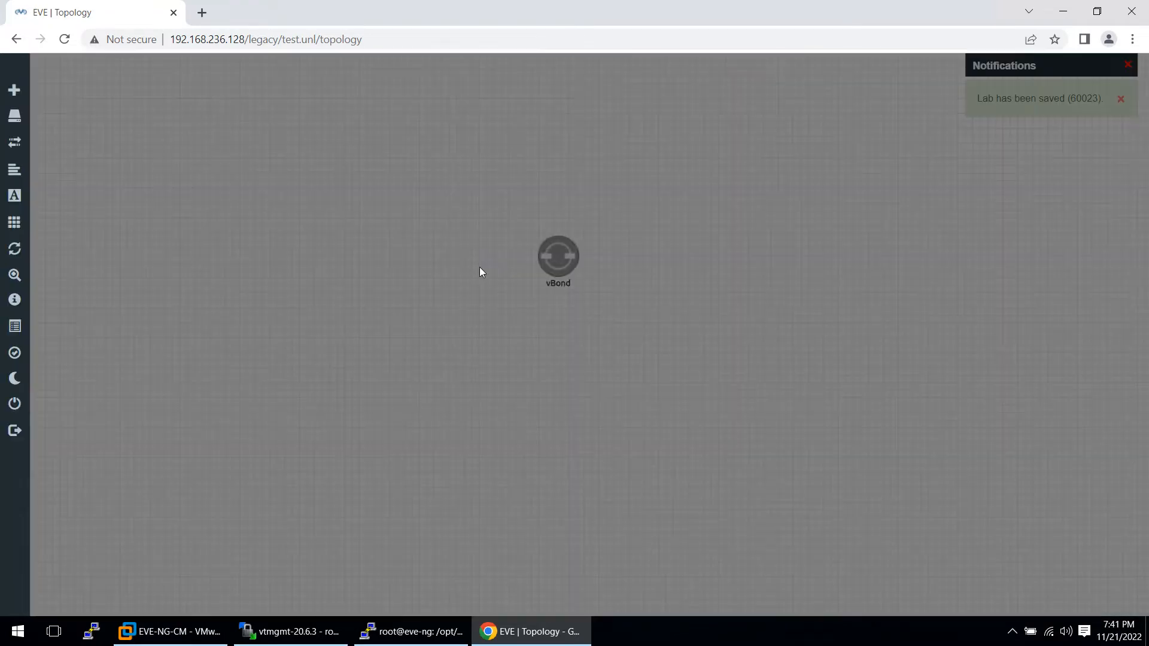
right_click(553, 258)
click(588, 287)
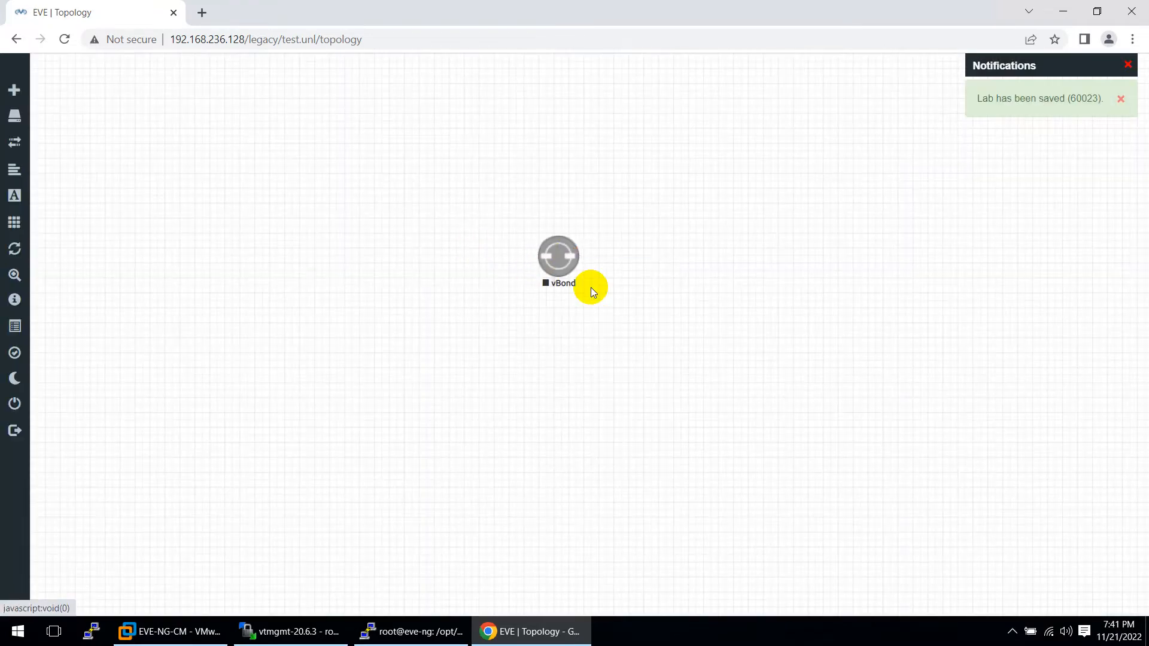
Page through the SD-WAN image guide back to page 2 and select the vbond row's image filename
click(618, 7)
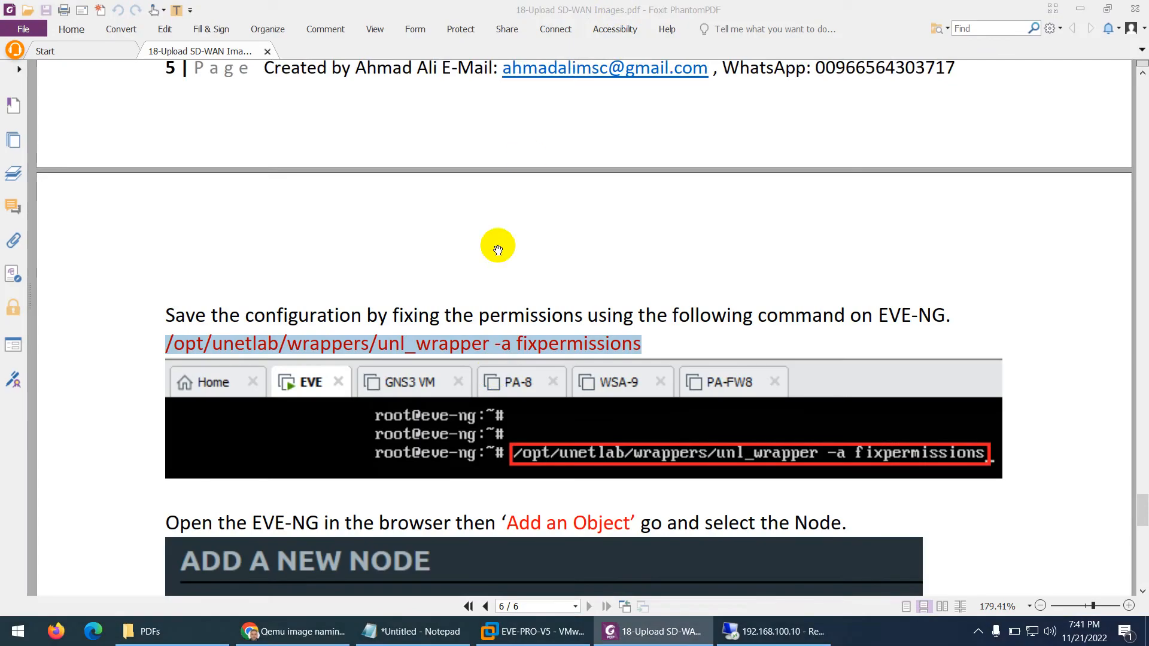
scroll(498, 250, down, 5)
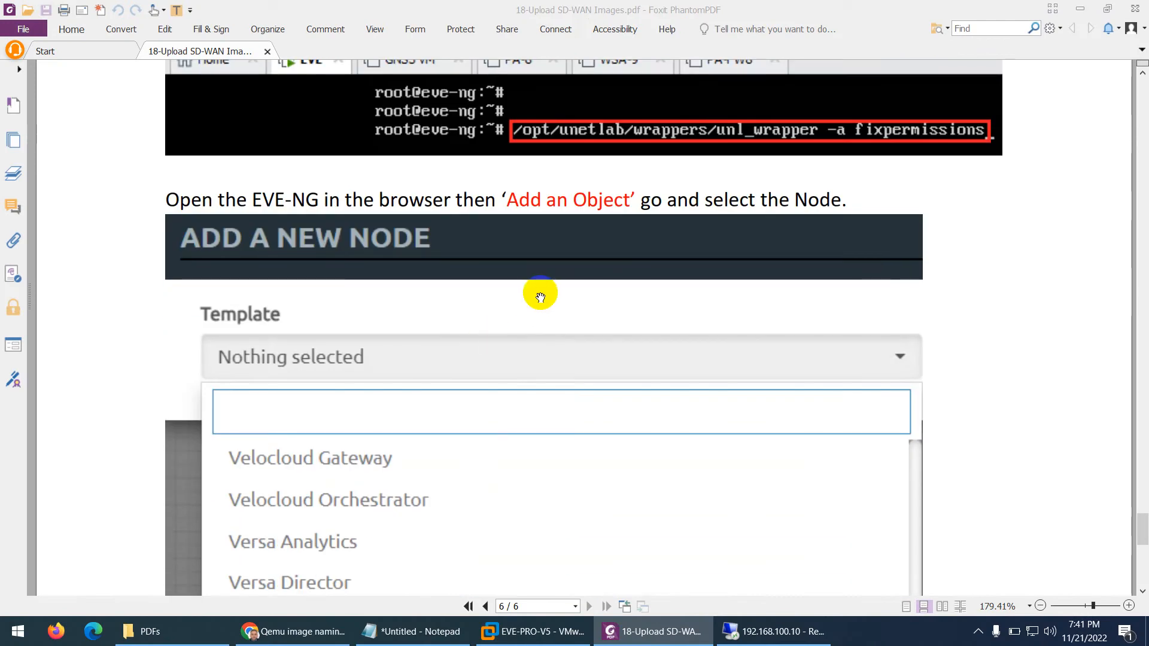
scroll(541, 298, down, 5)
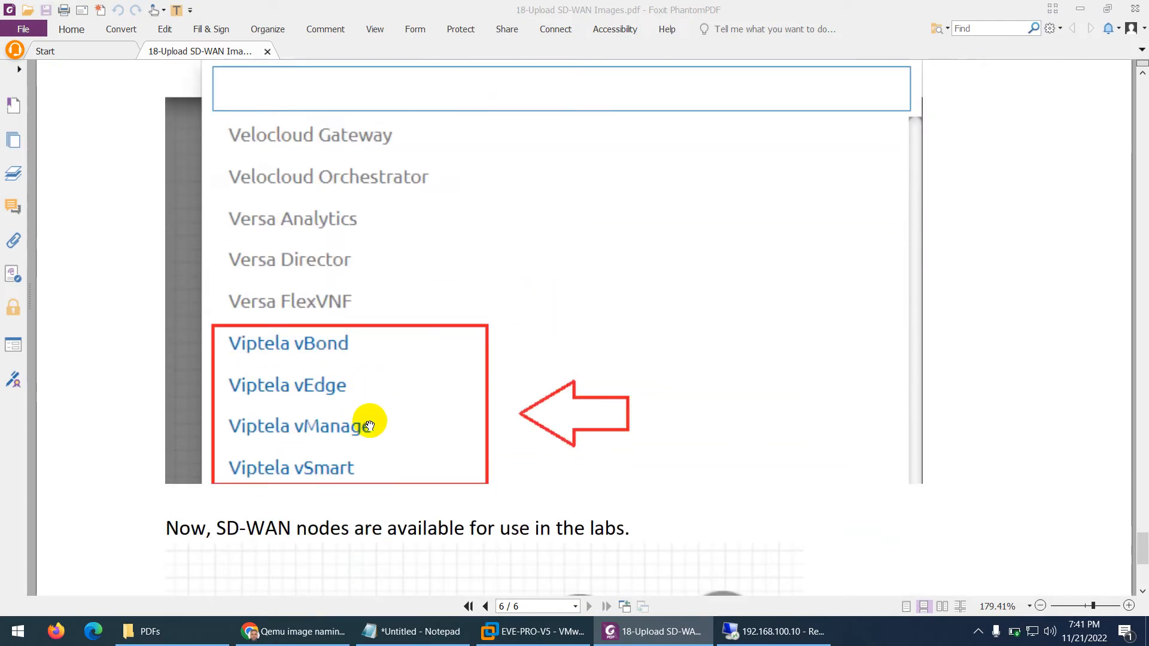
scroll(369, 425, down, 5)
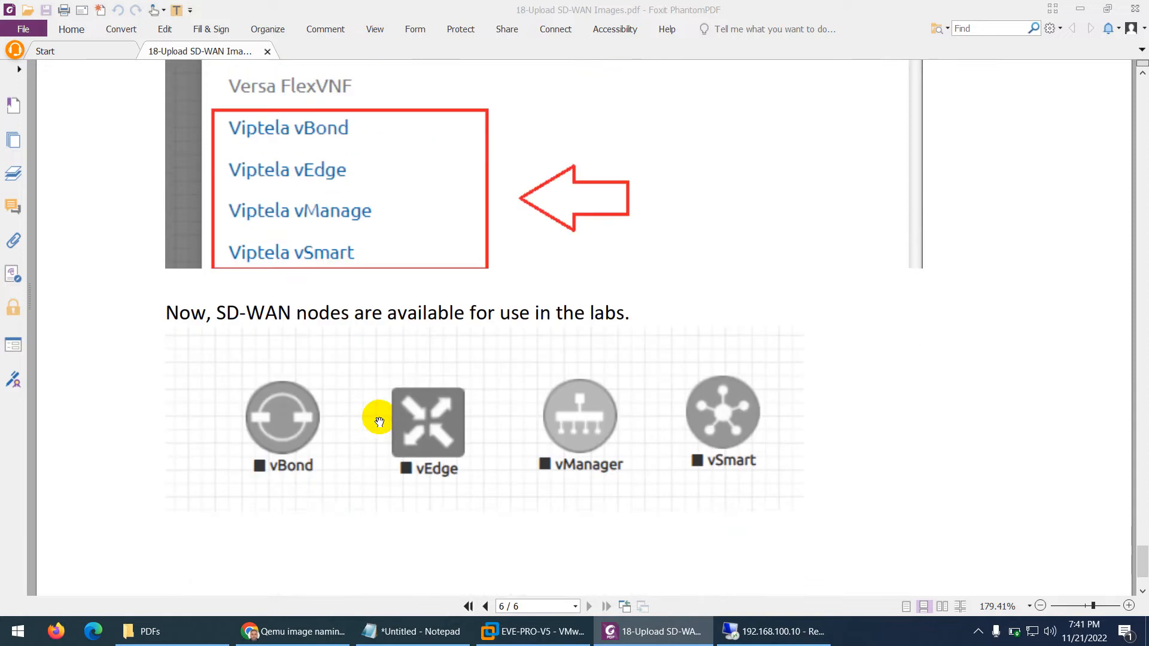
scroll(400, 412, down, 1)
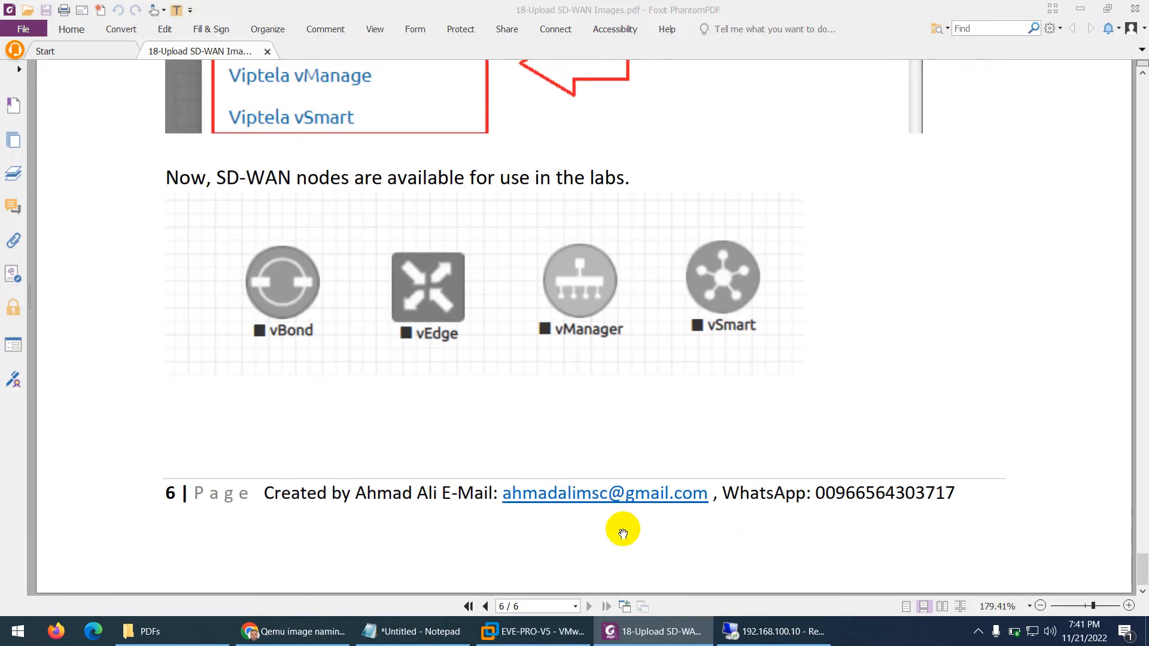
click(467, 607)
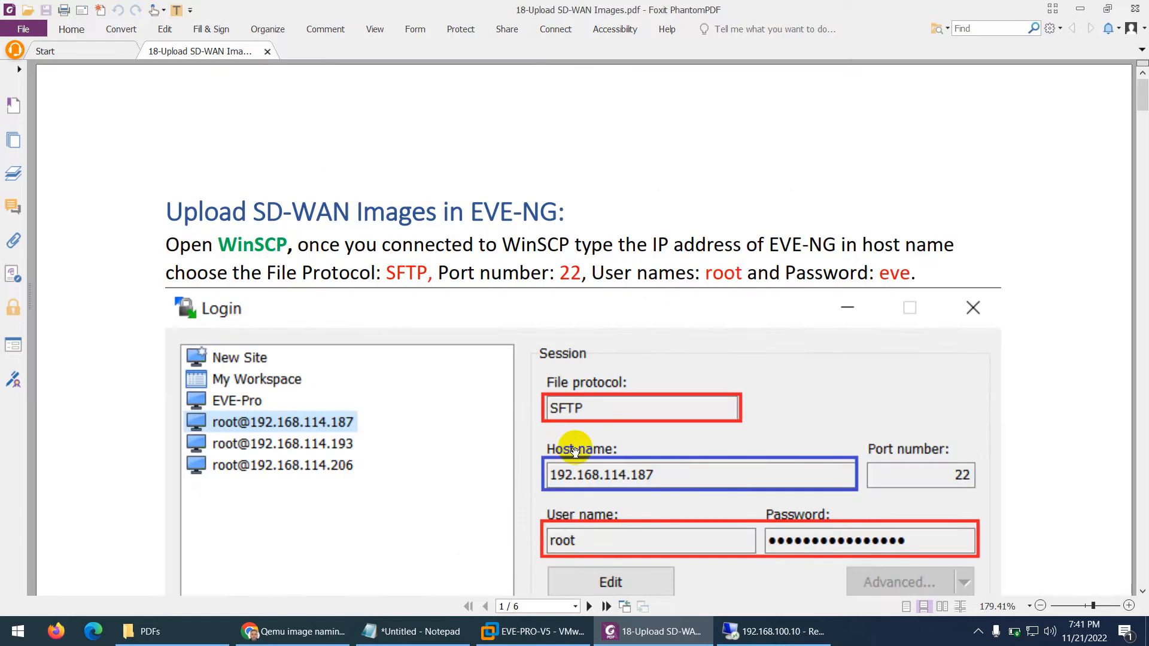
scroll(574, 448, down, 1)
scroll(574, 453, down, 15)
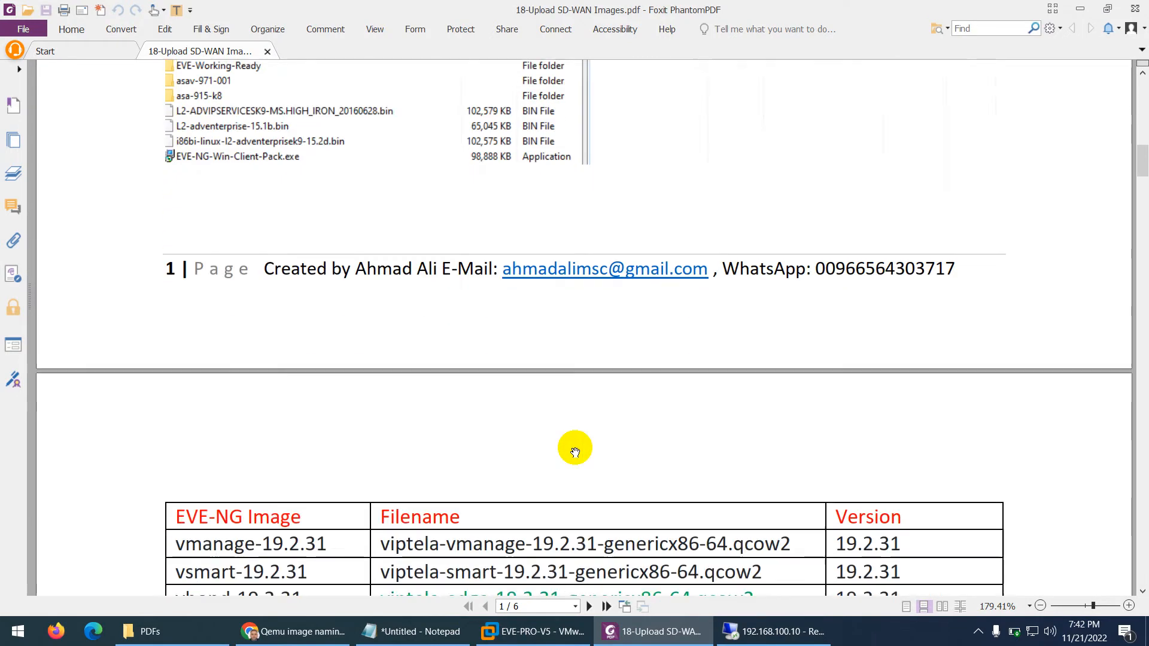
scroll(575, 452, down, 2)
scroll(577, 448, up, 5)
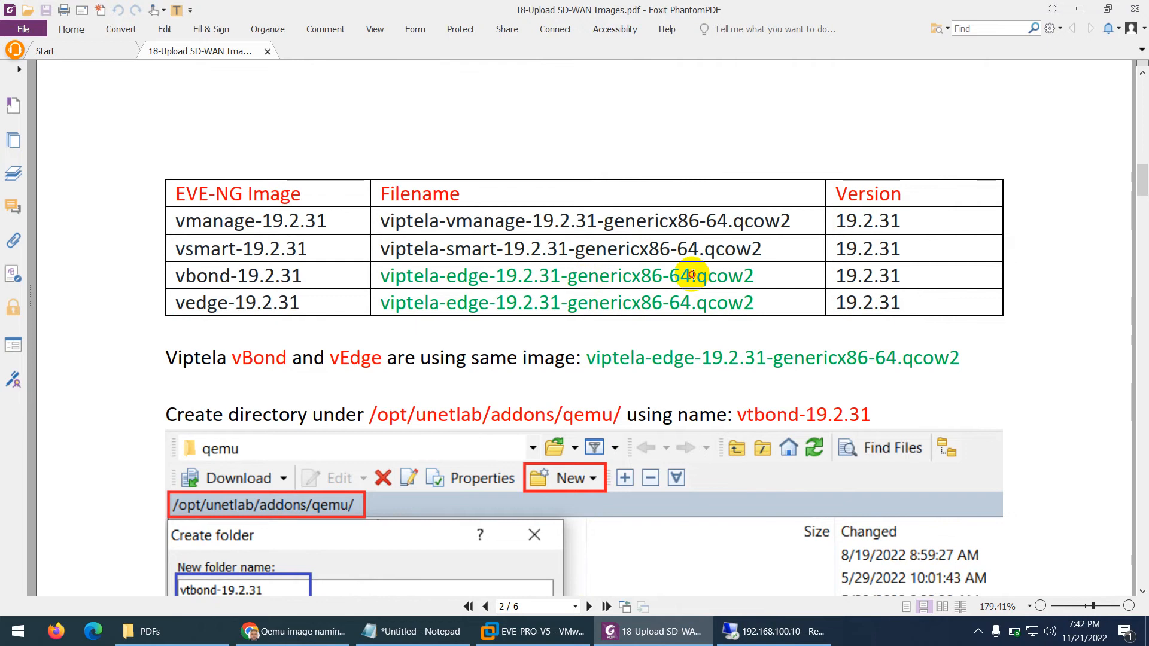
drag(691, 275, 388, 277)
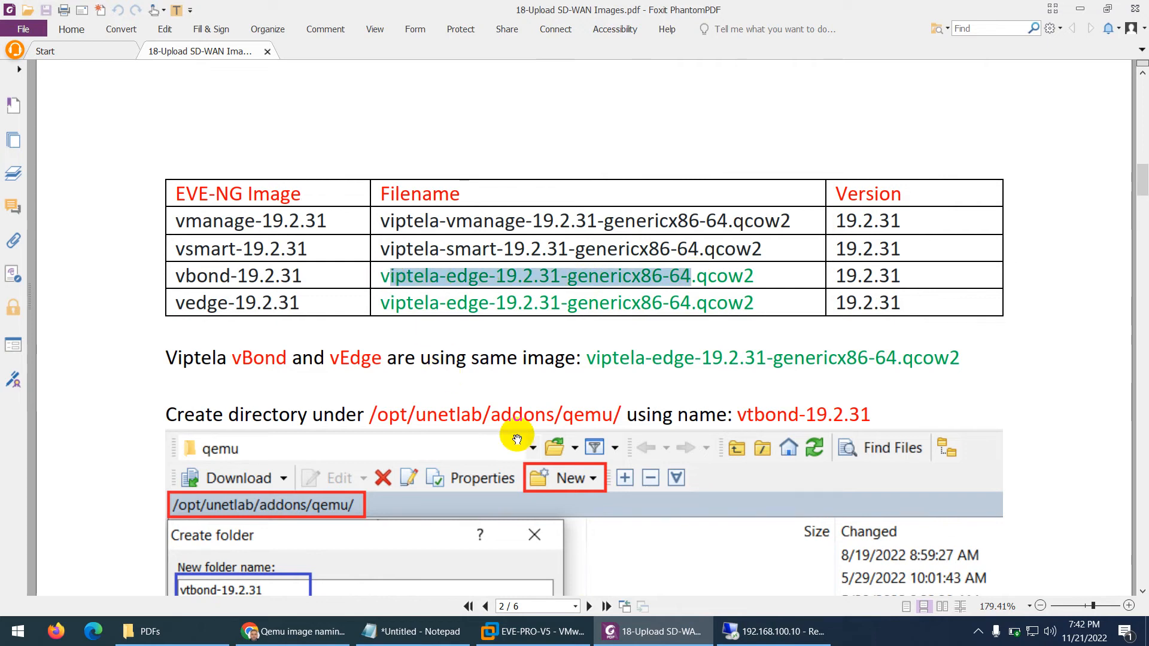
Open the vBond node's console in PuTTY and wake it to the viptela 20.6.3 vedge login prompt
click(764, 641)
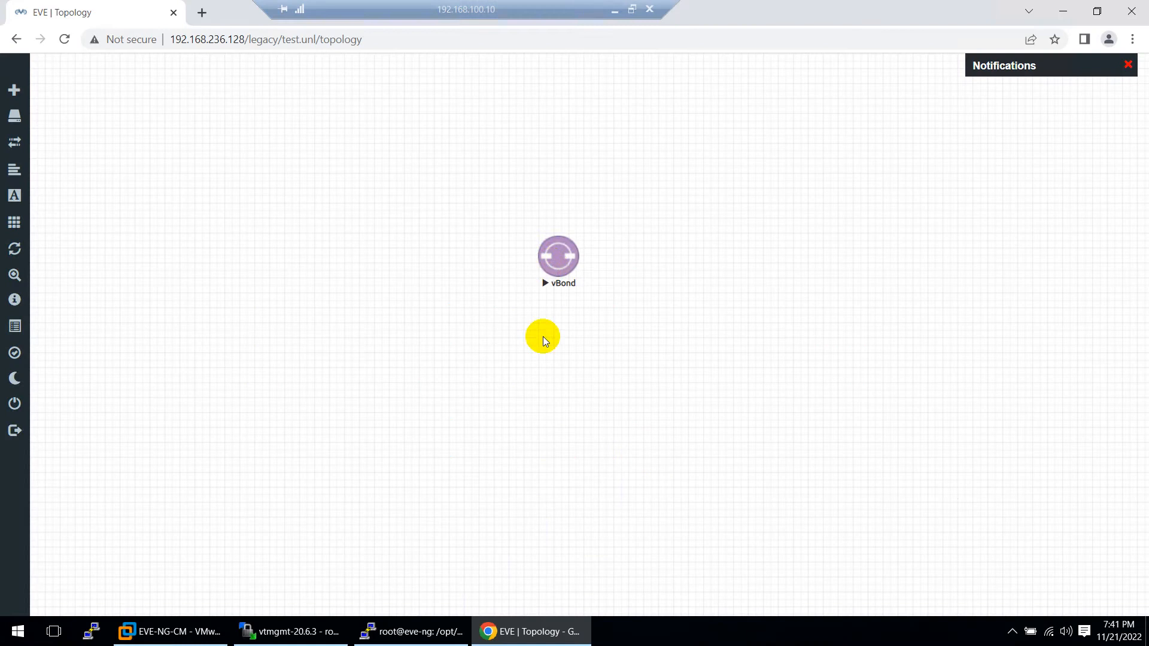
click(547, 263)
click(597, 148)
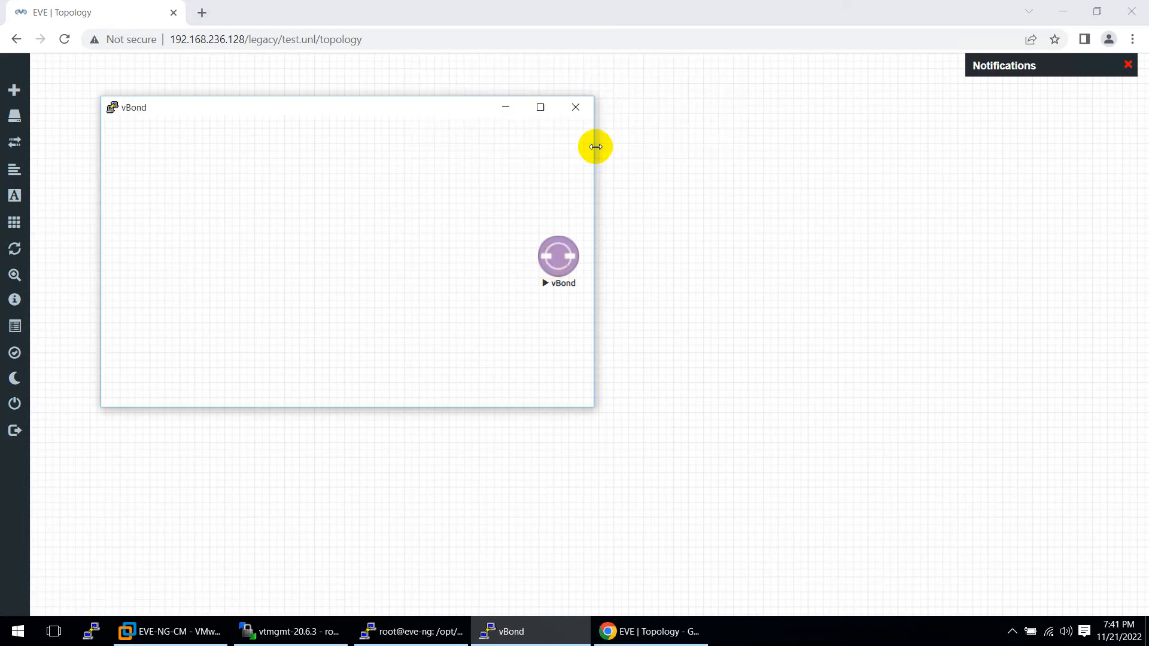
key(Return)
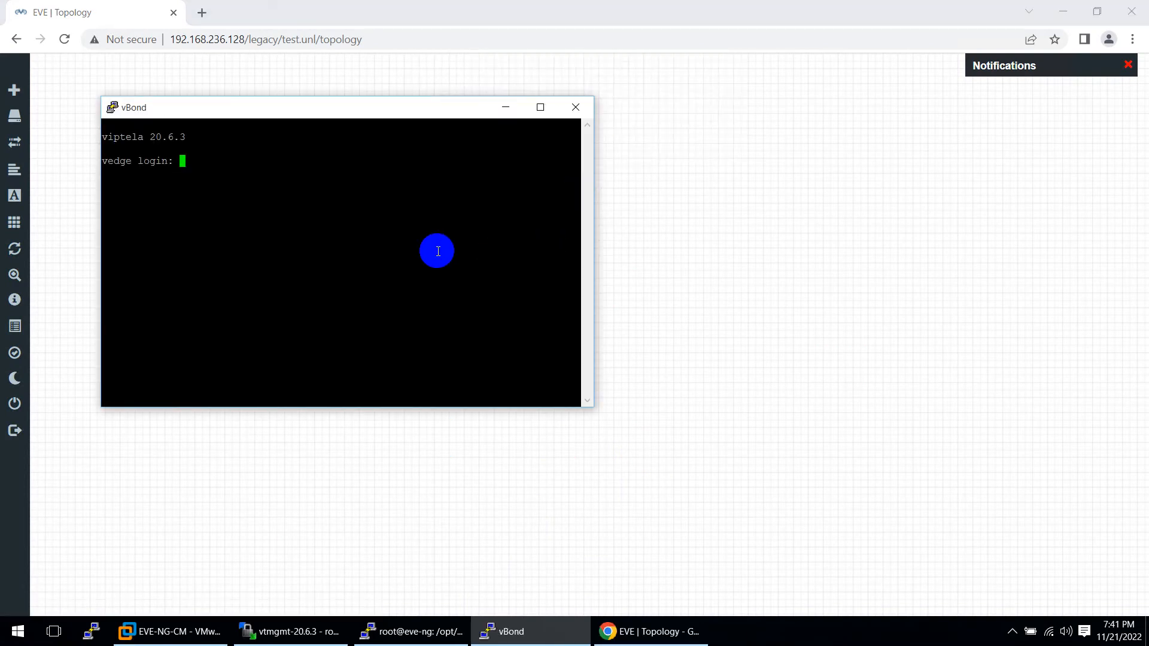
click(616, 9)
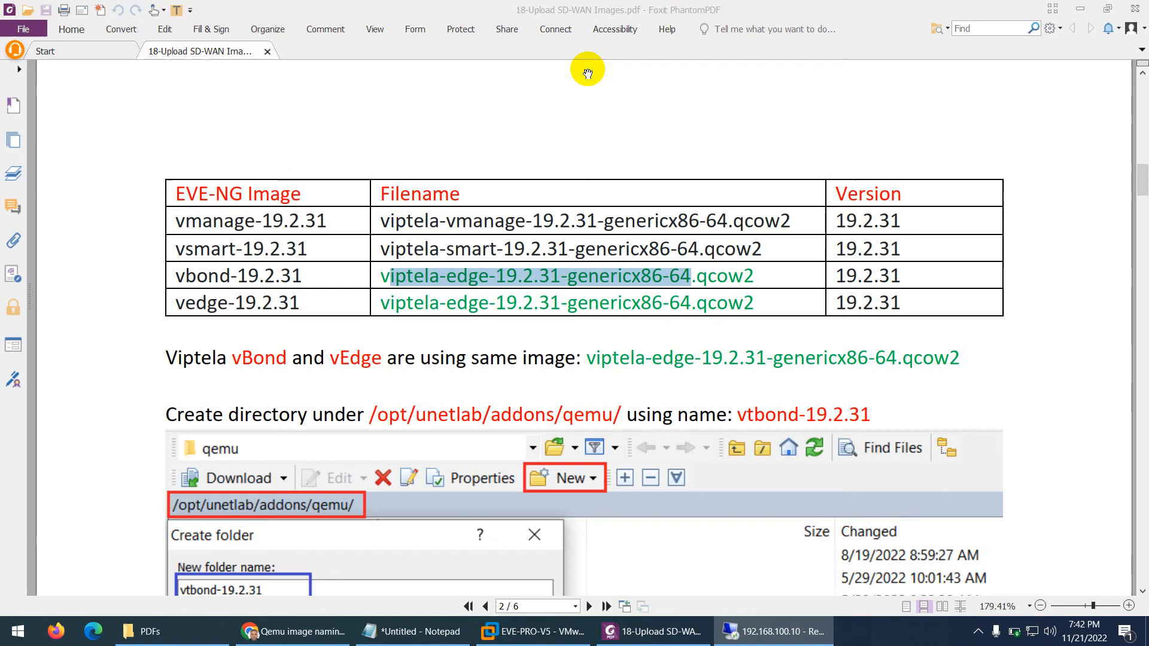